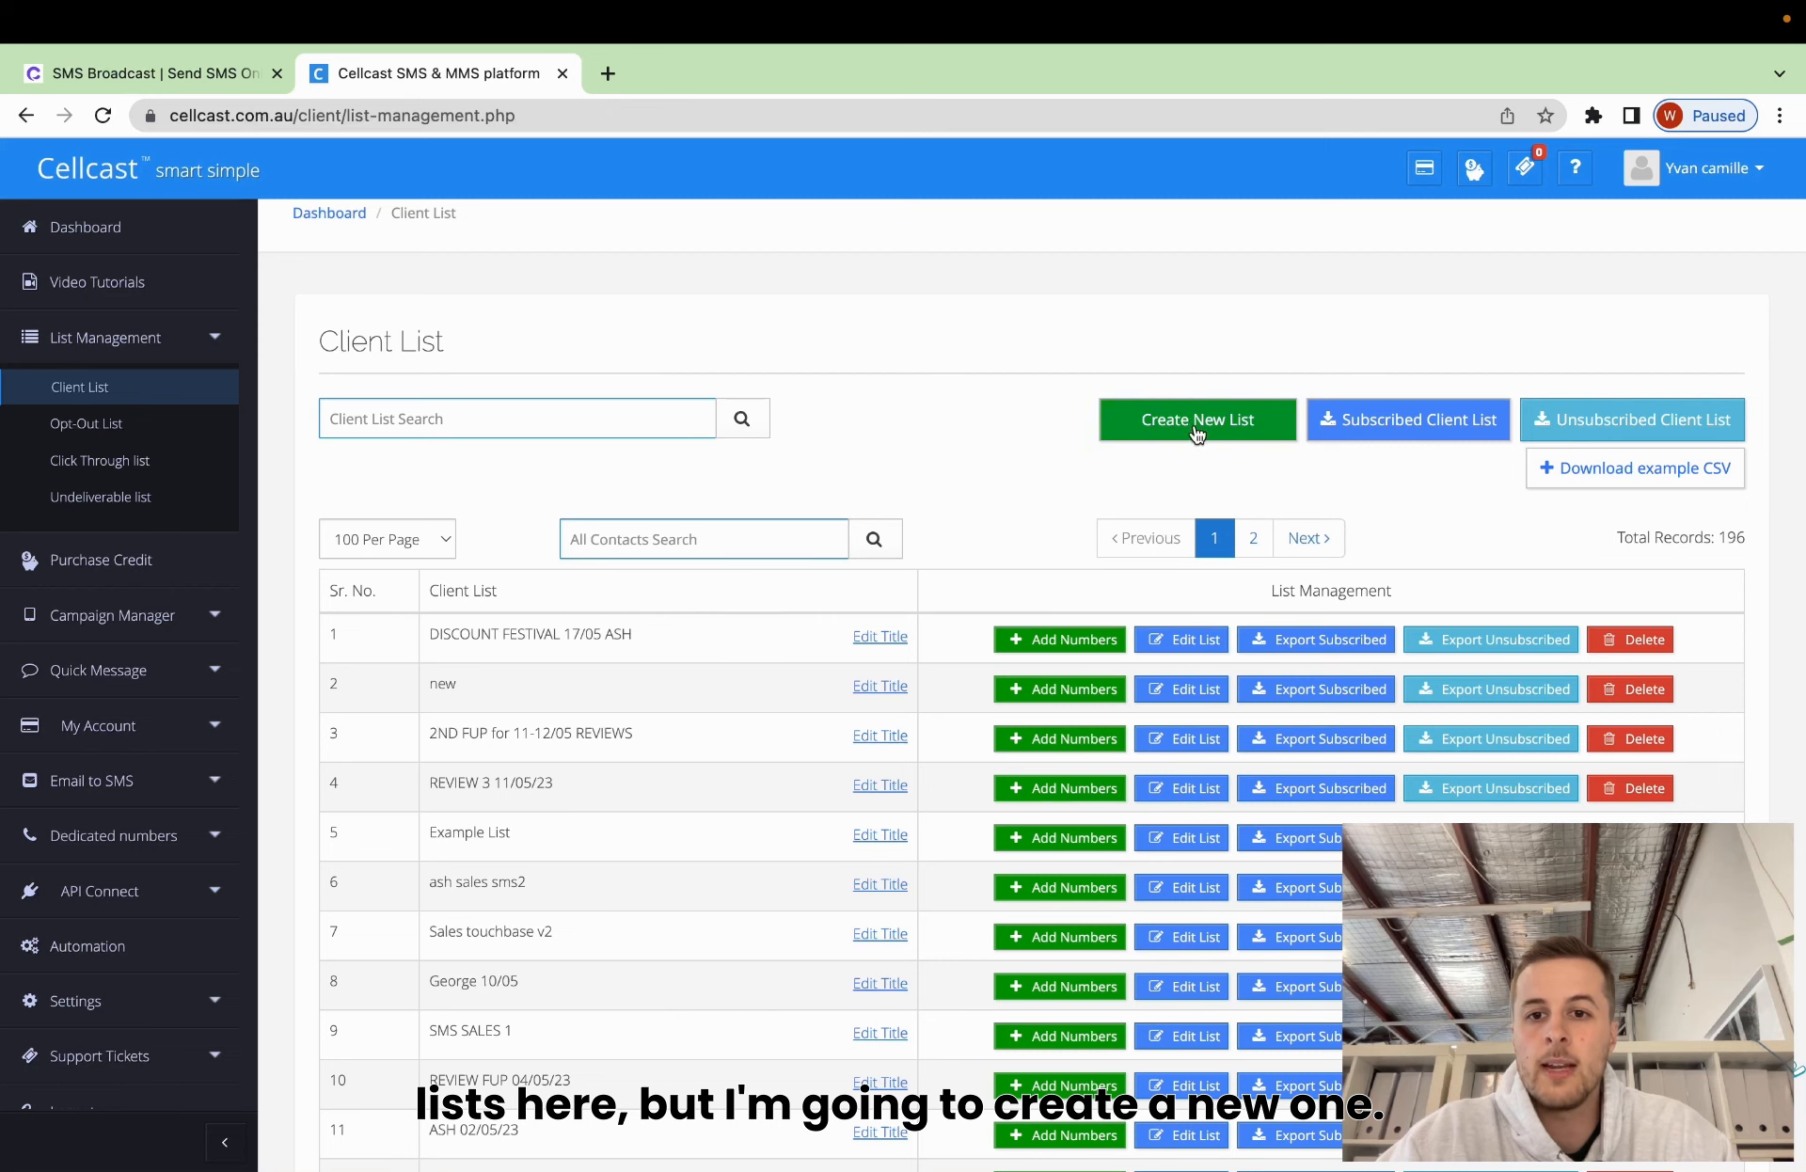
# Start a new client list from the Client List page with Create New List.
pyautogui.click(1197, 425)
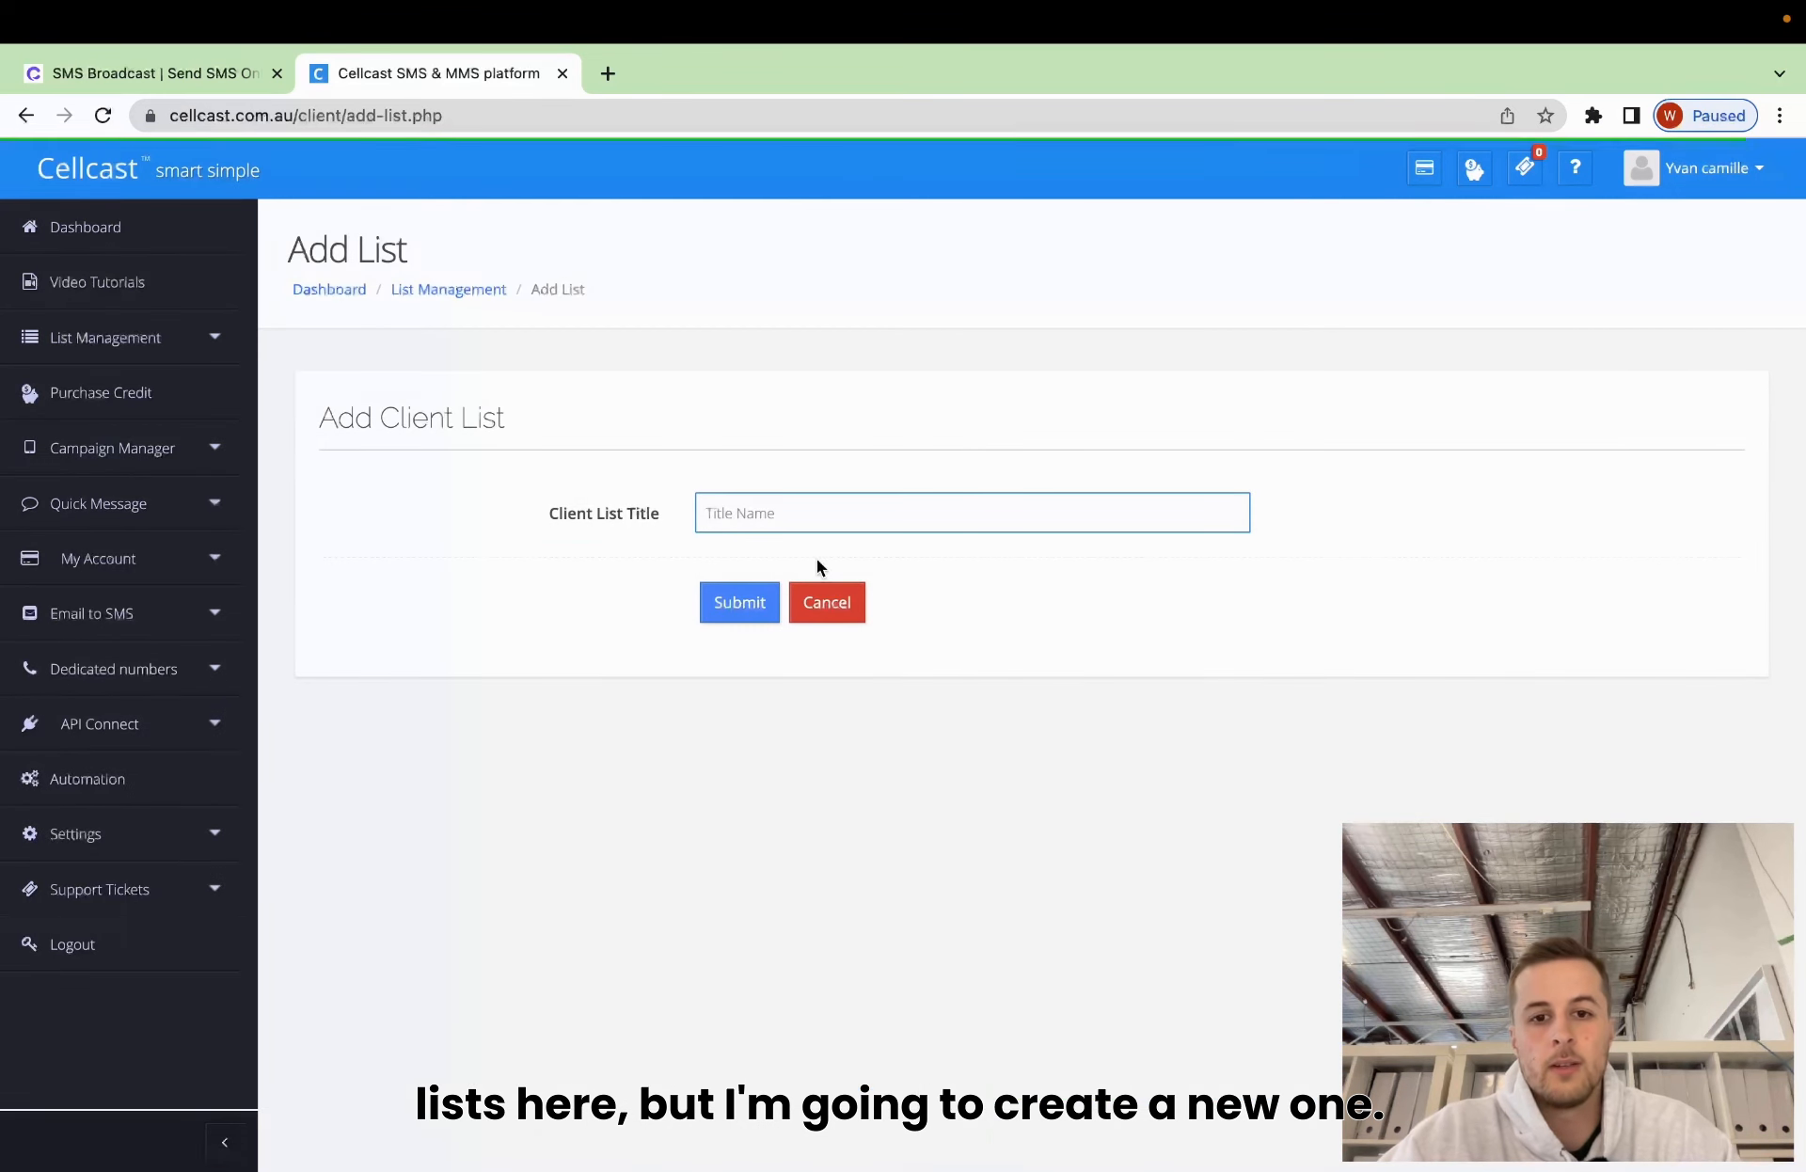
# Enter 'New test' as the Client List Title and submit it.
pyautogui.click(788, 523)
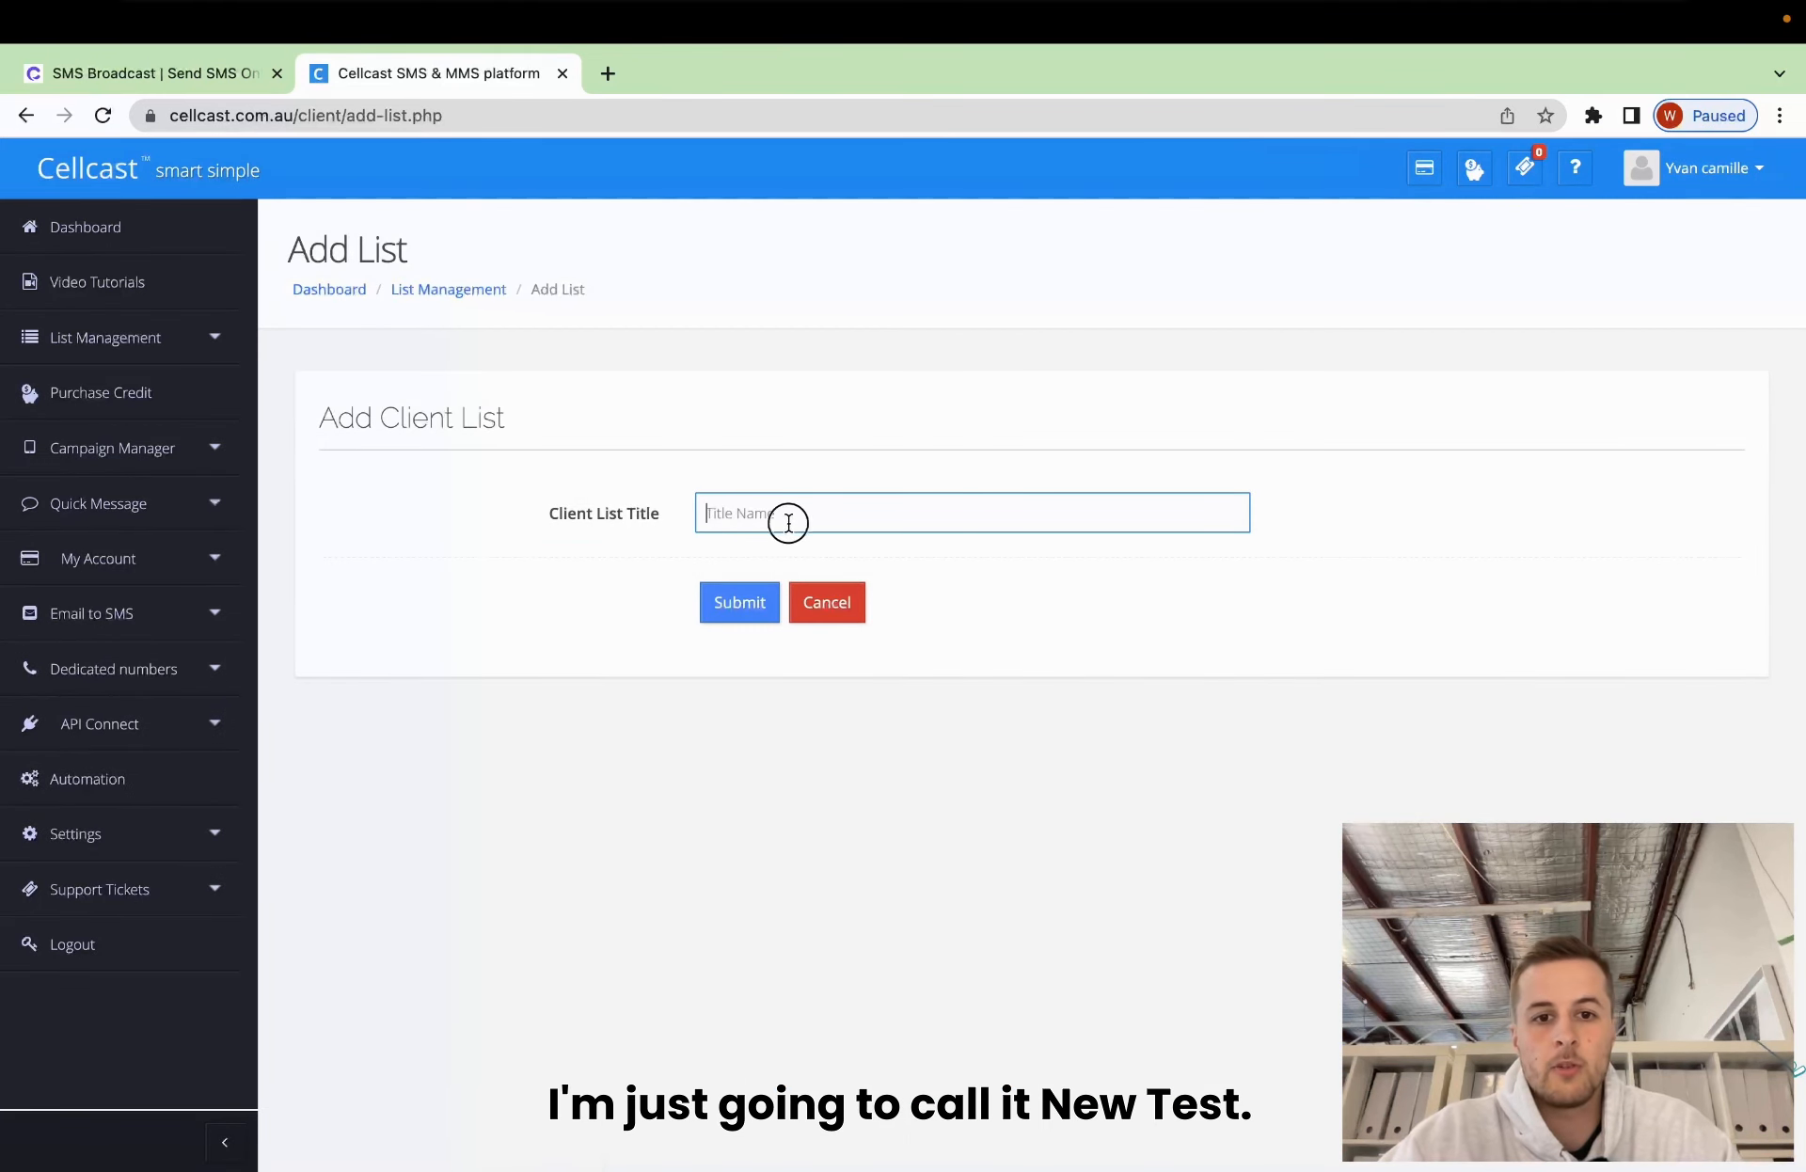
pyautogui.write('New t')
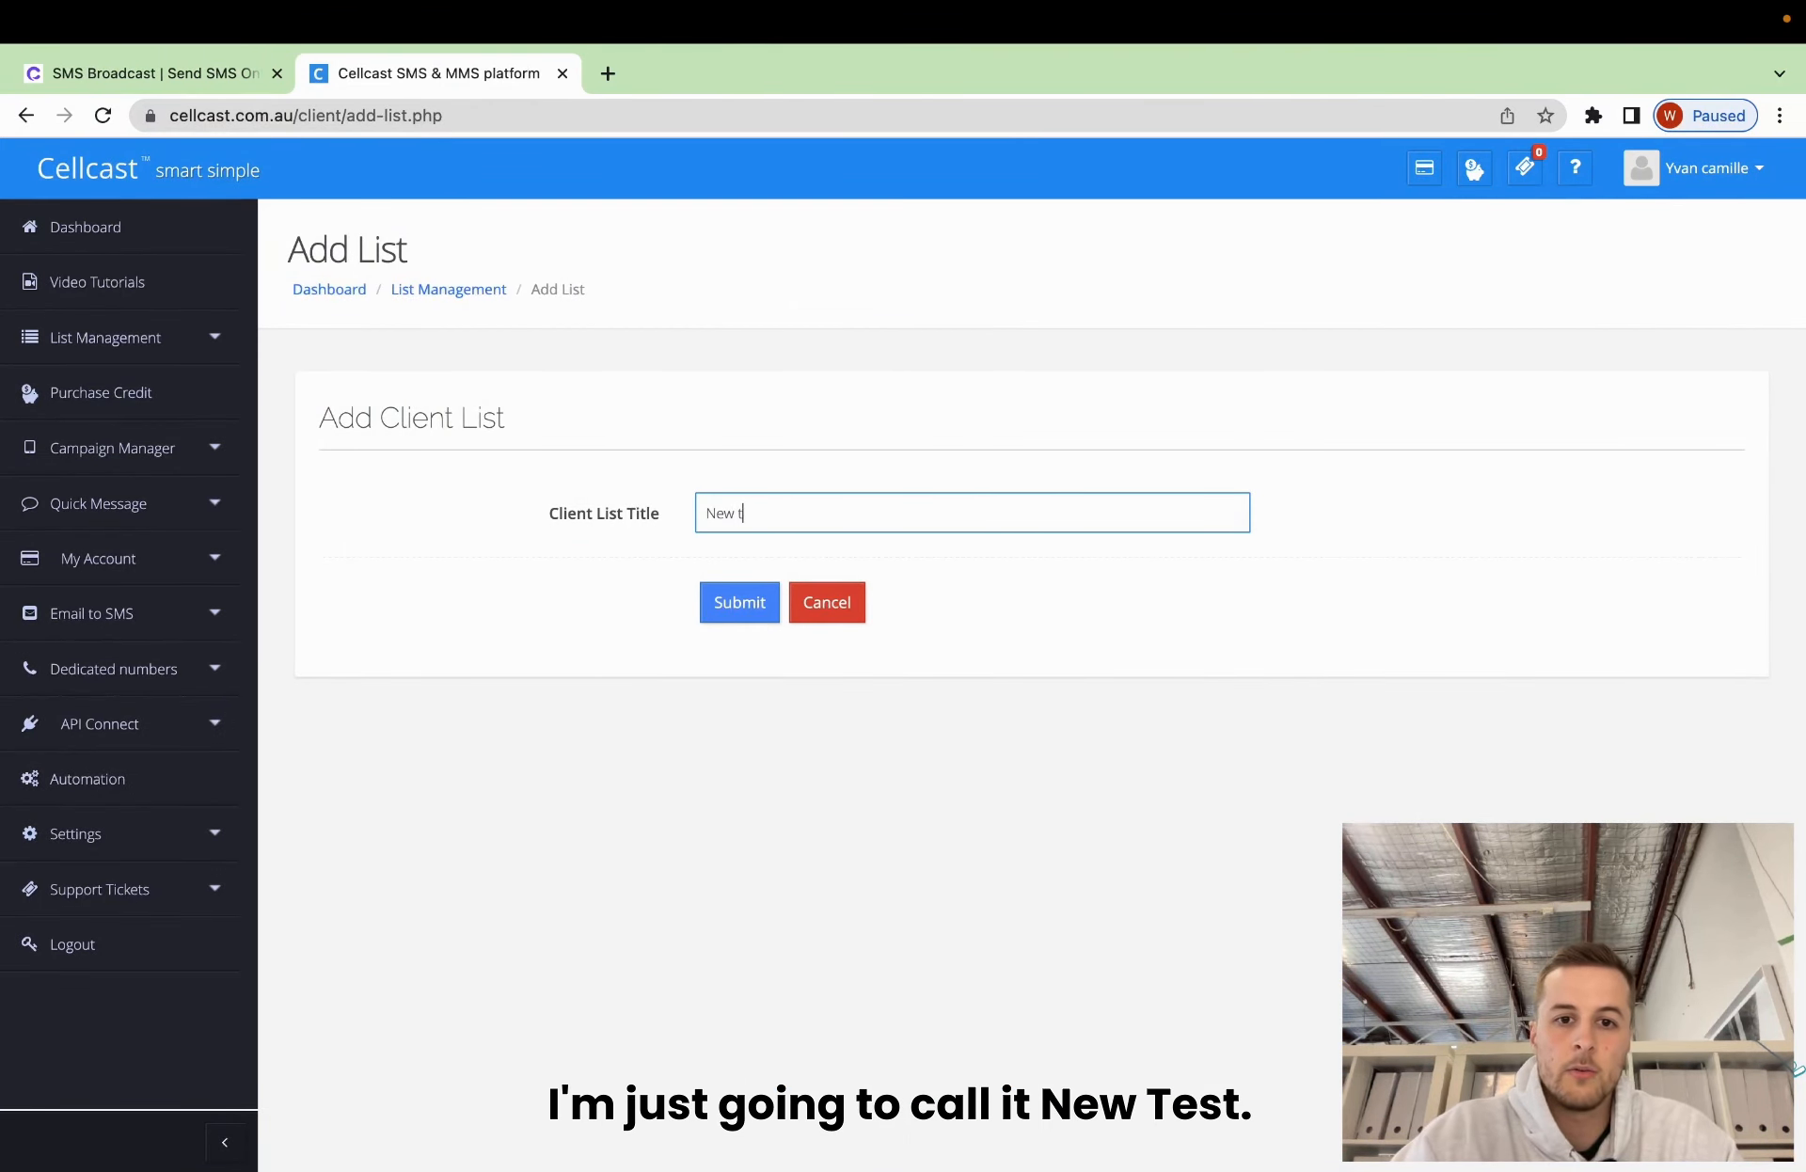
pyautogui.write('est')
pyautogui.click(734, 610)
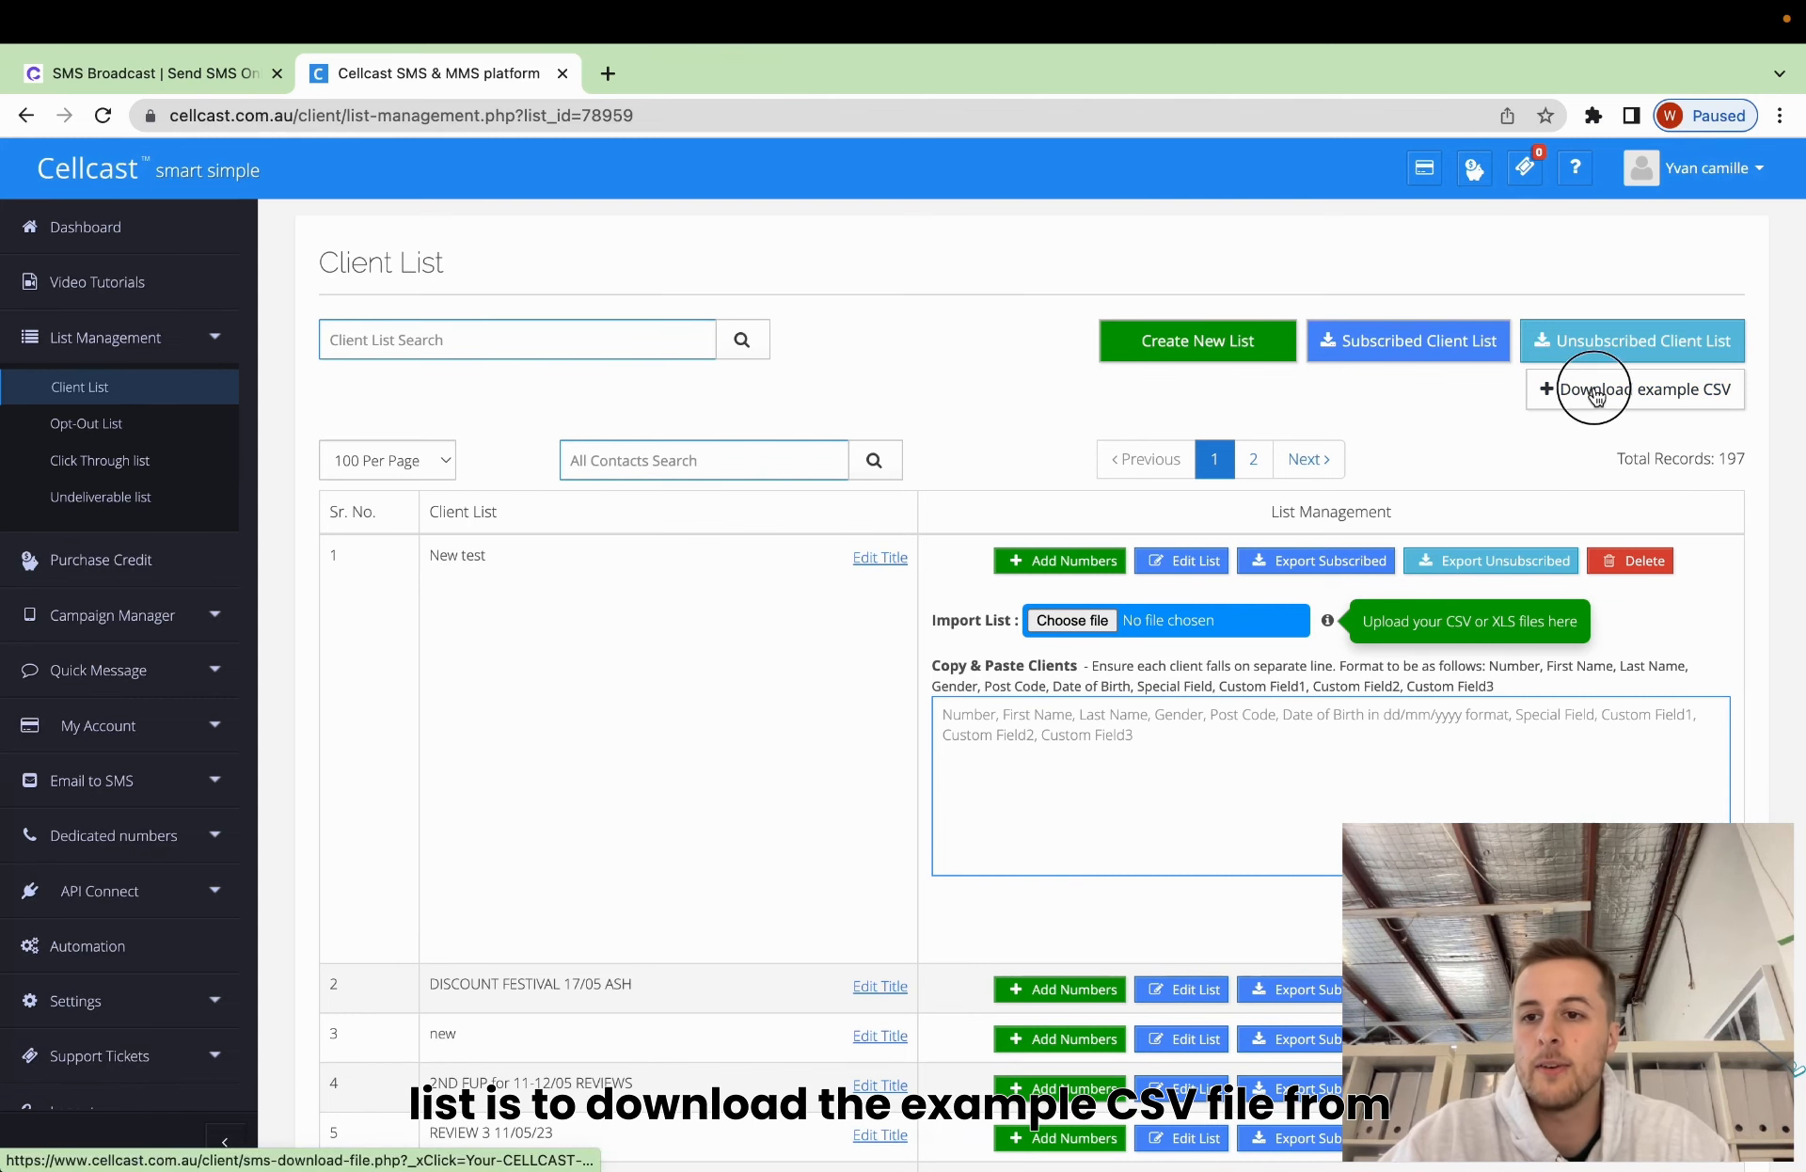
# Download Cellcast's example CSV template and dismiss the download notice.
pyautogui.click(1596, 393)
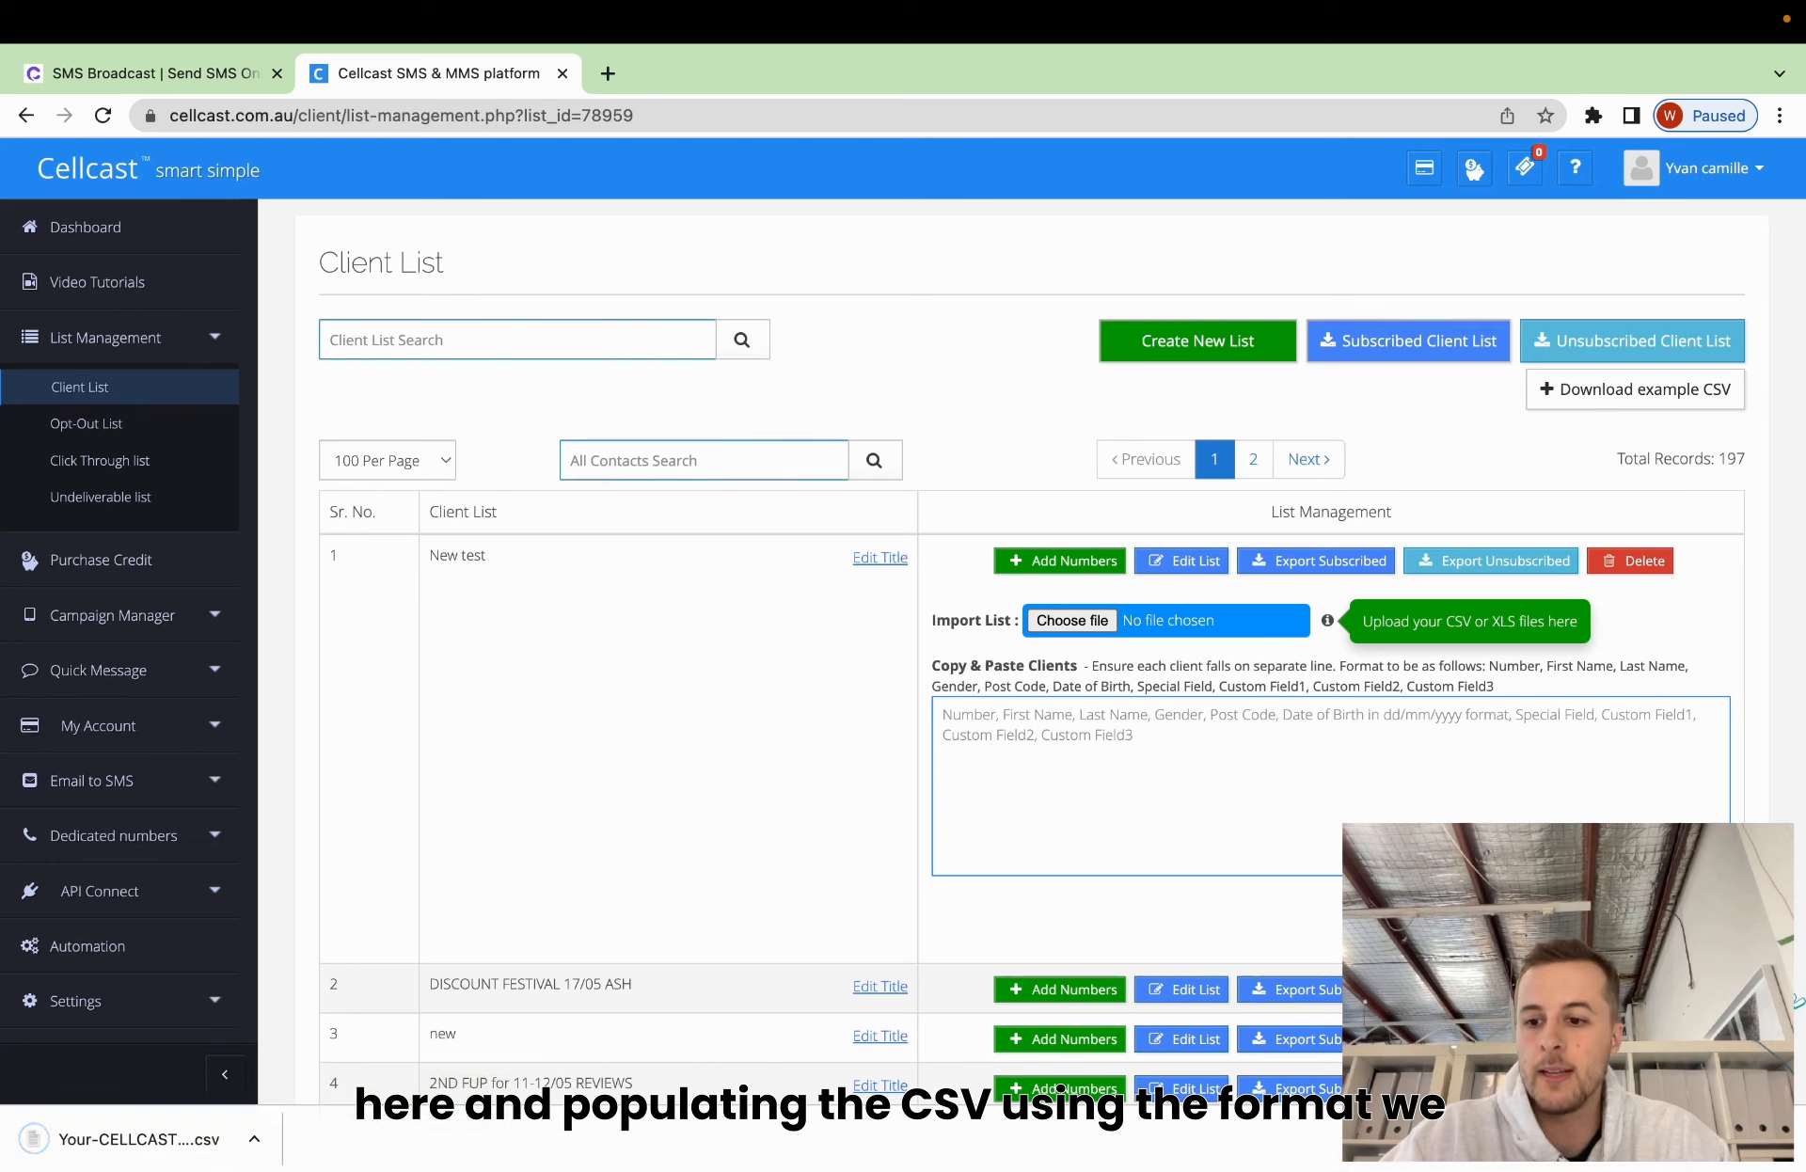
pyautogui.click(1782, 1140)
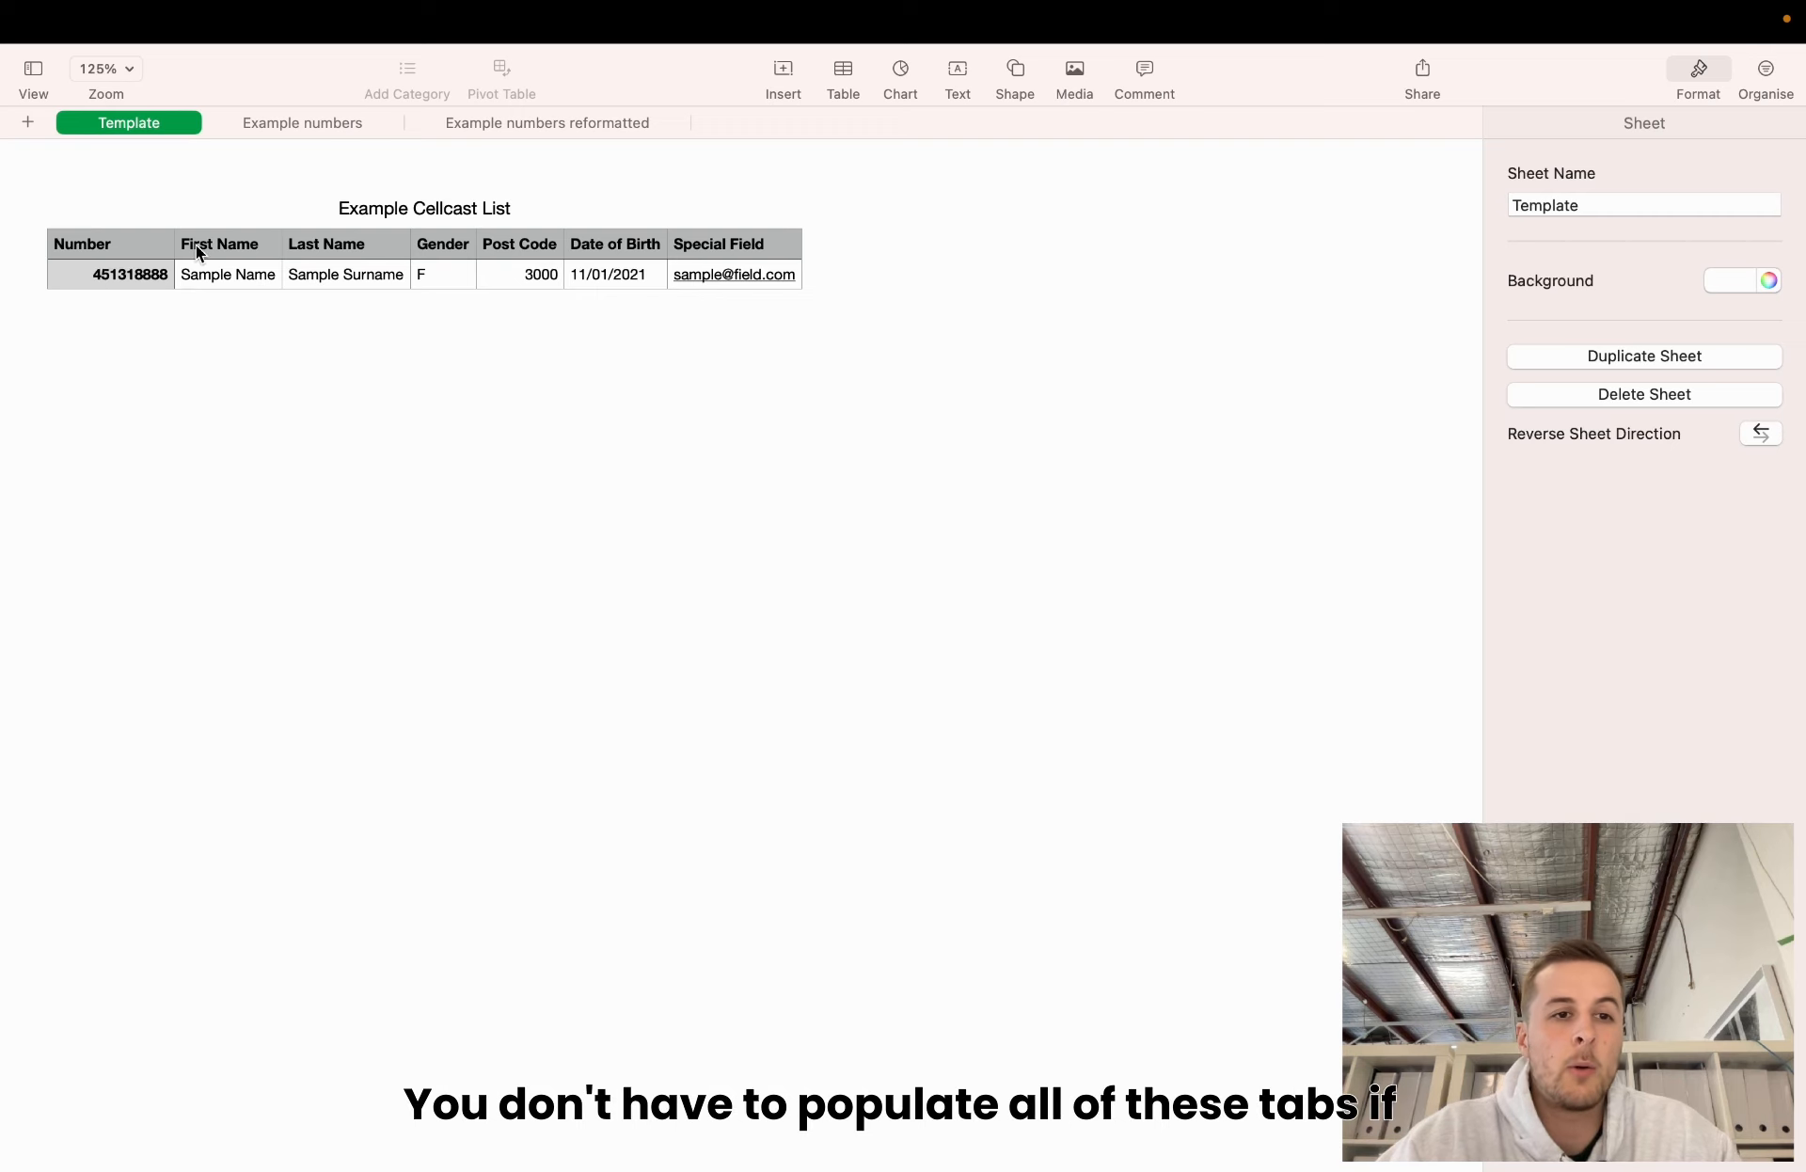
pyautogui.click(455, 250)
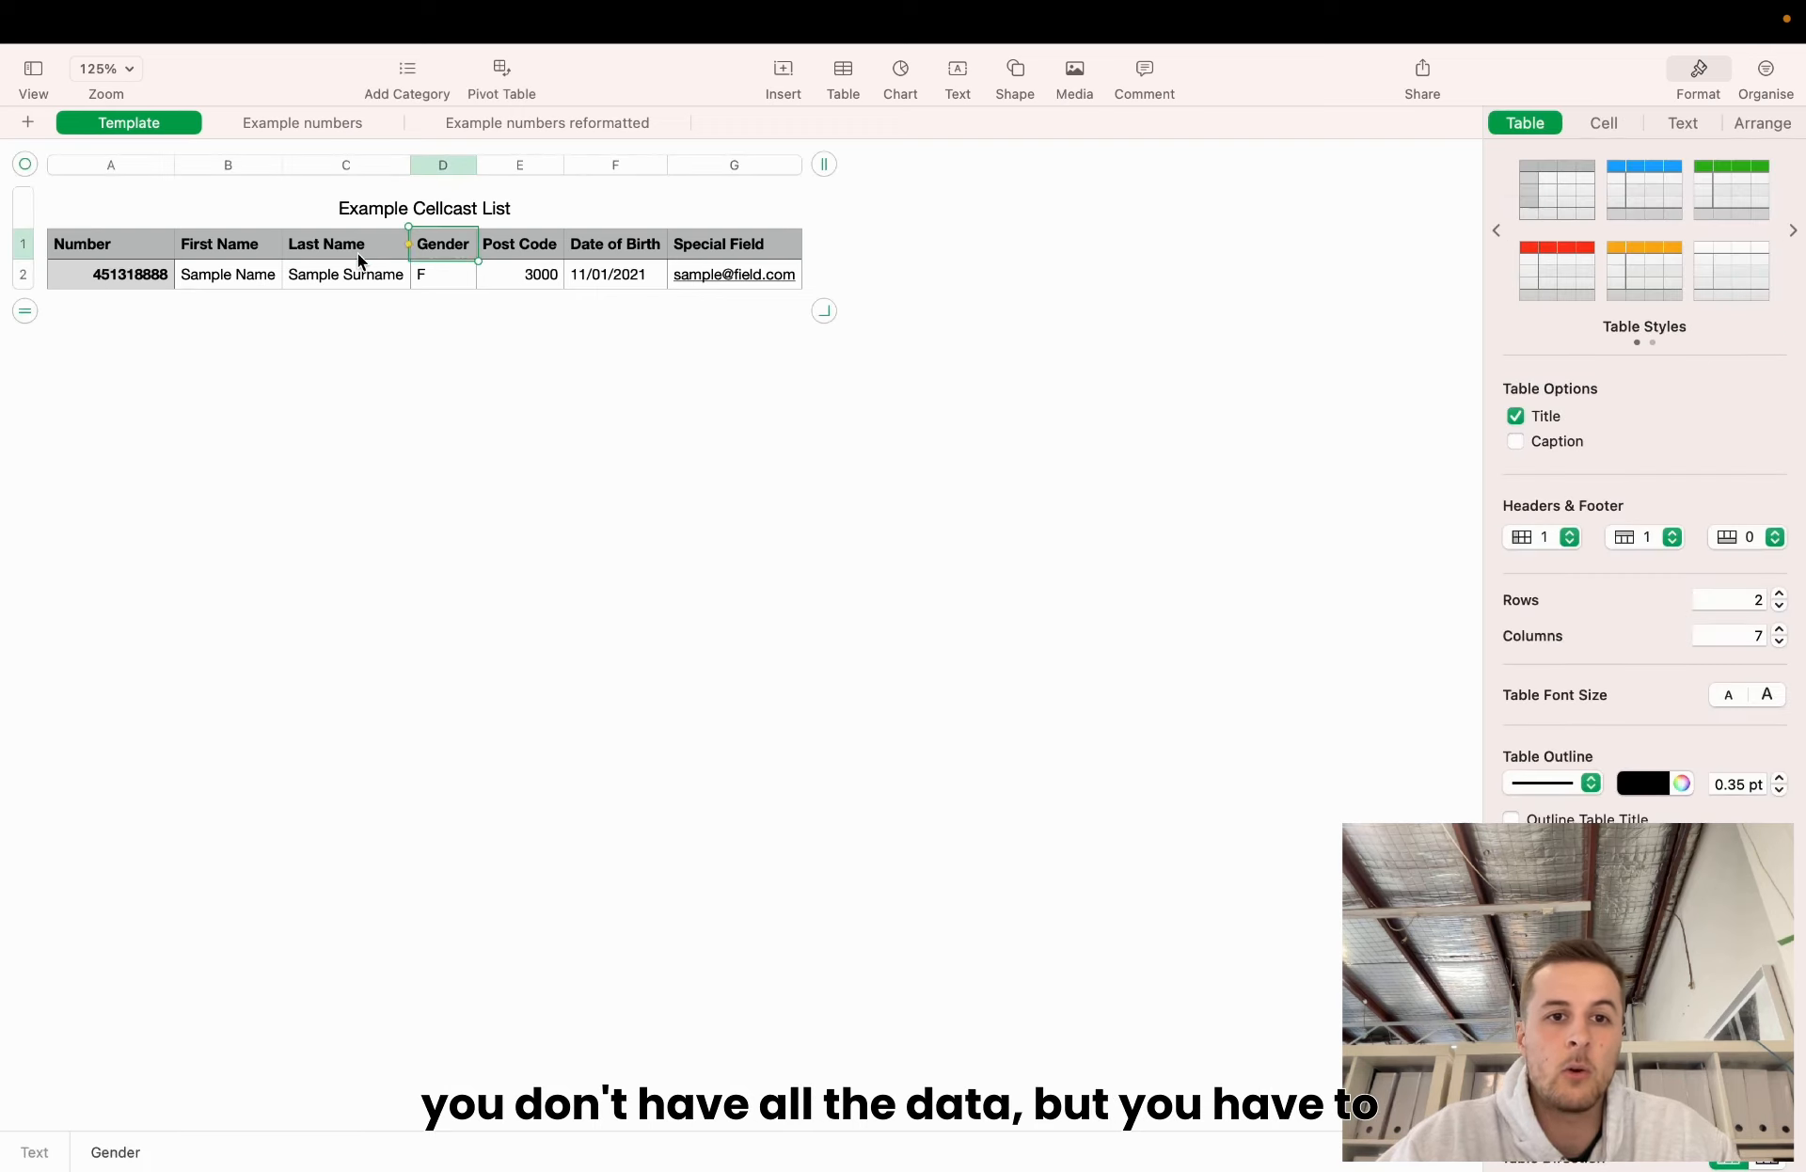
pyautogui.click(362, 251)
pyautogui.click(149, 252)
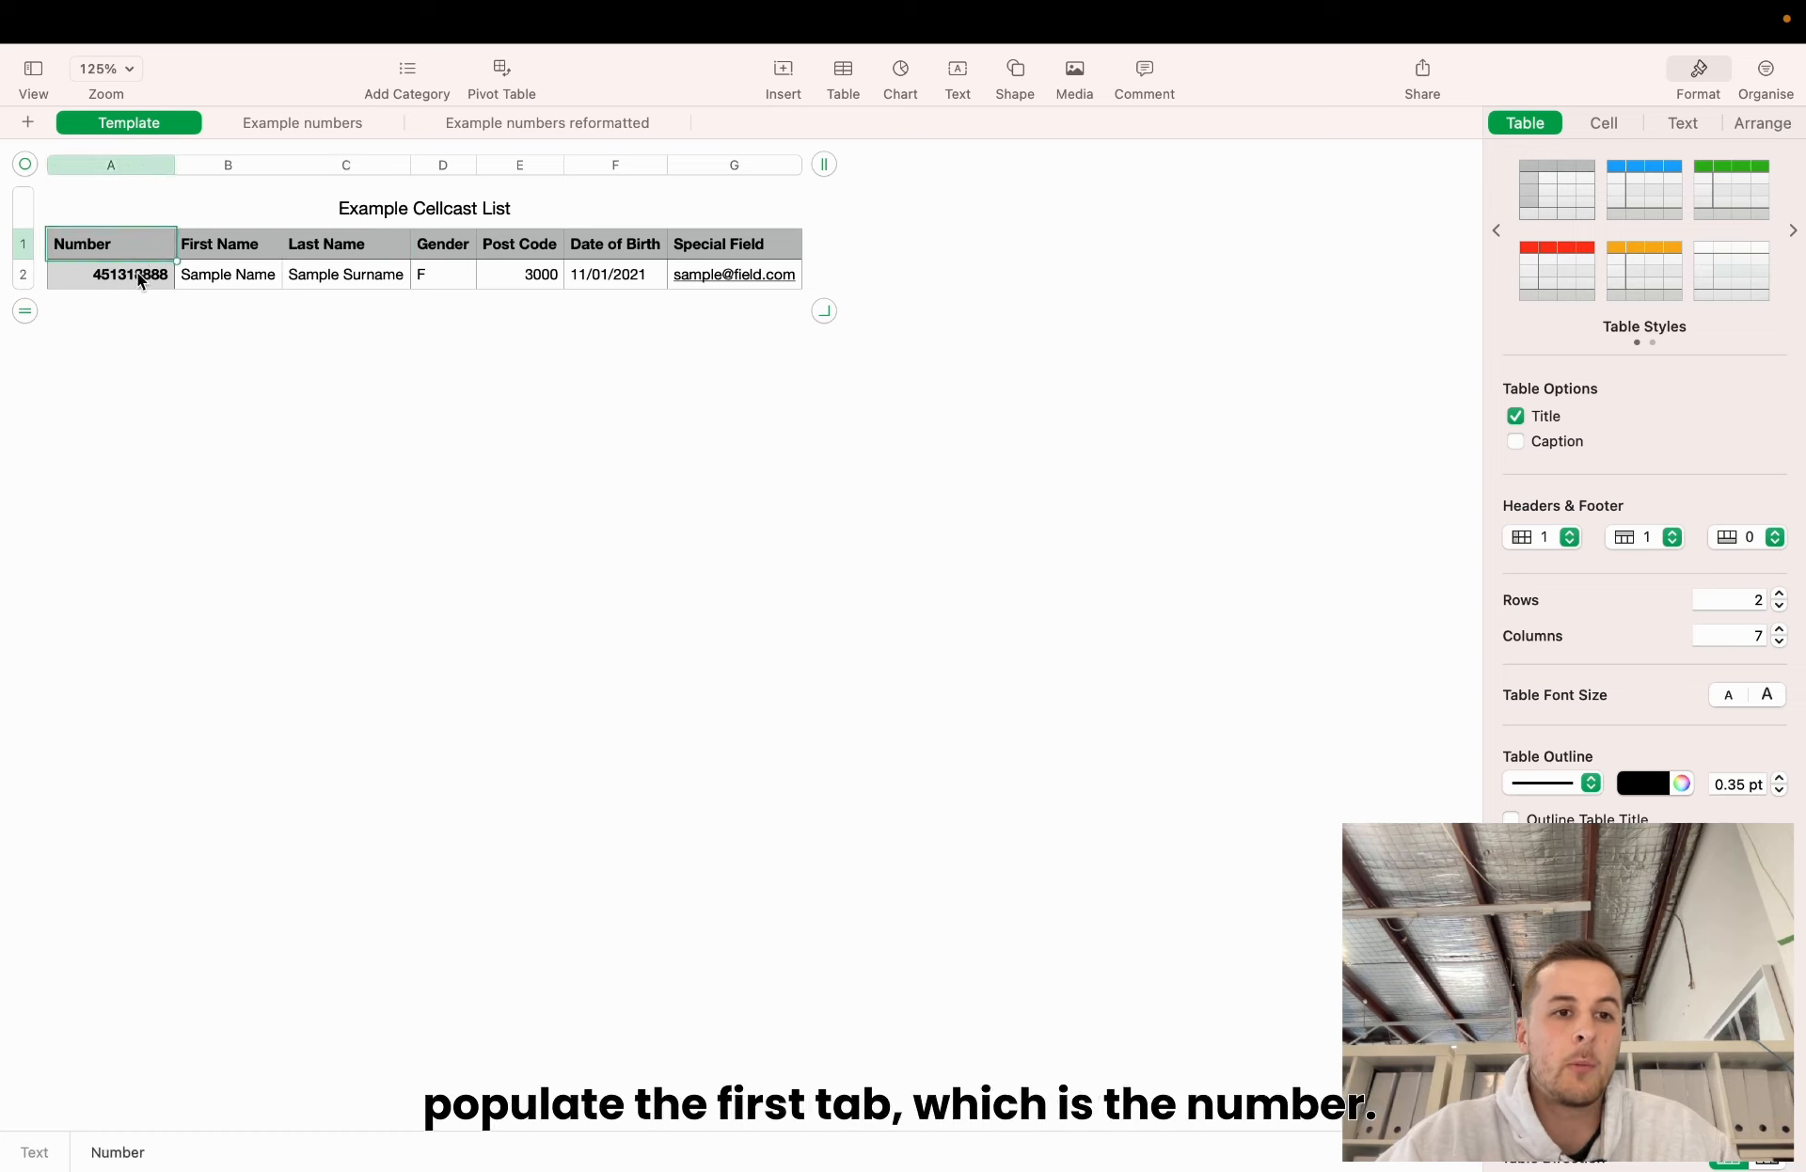
pyautogui.click(141, 274)
pyautogui.click(149, 250)
pyautogui.click(132, 282)
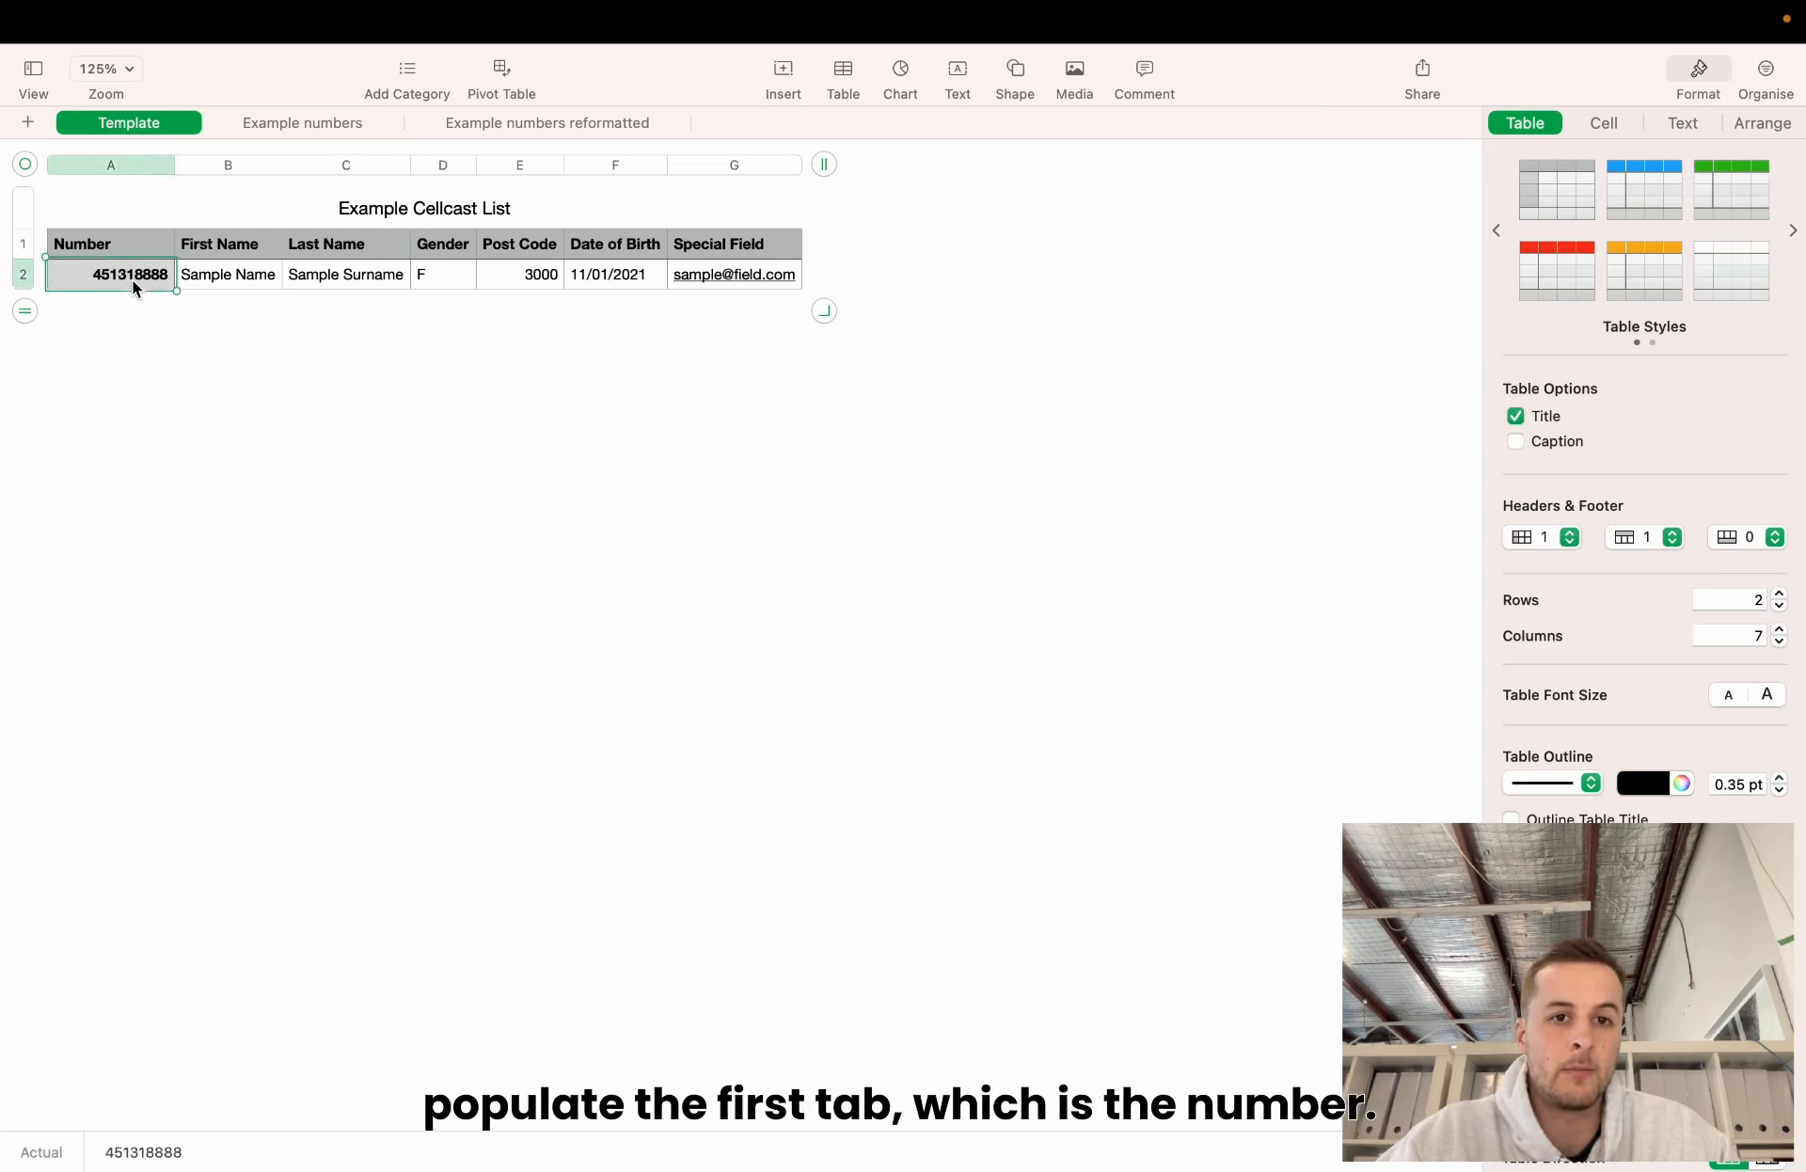
pyautogui.click(807, 250)
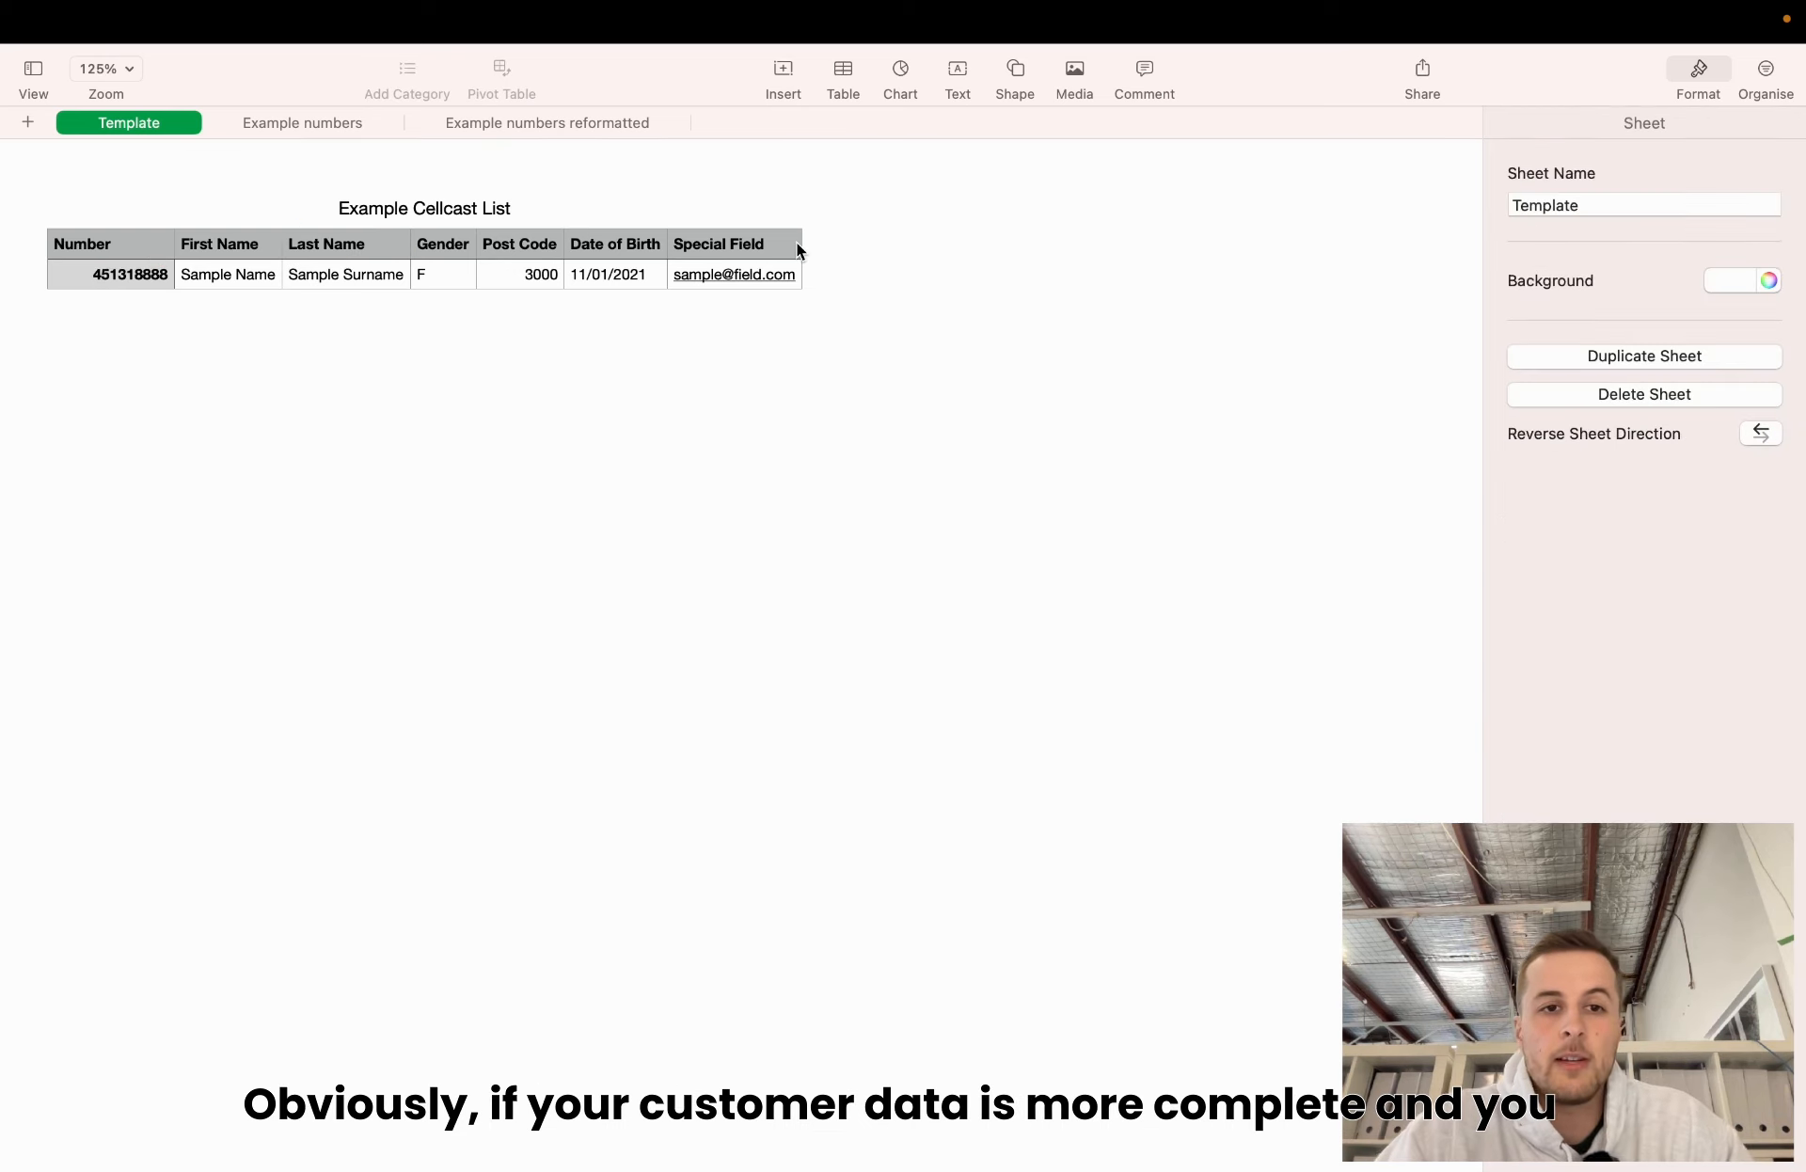
pyautogui.click(222, 244)
pyautogui.click(223, 283)
pyautogui.click(330, 285)
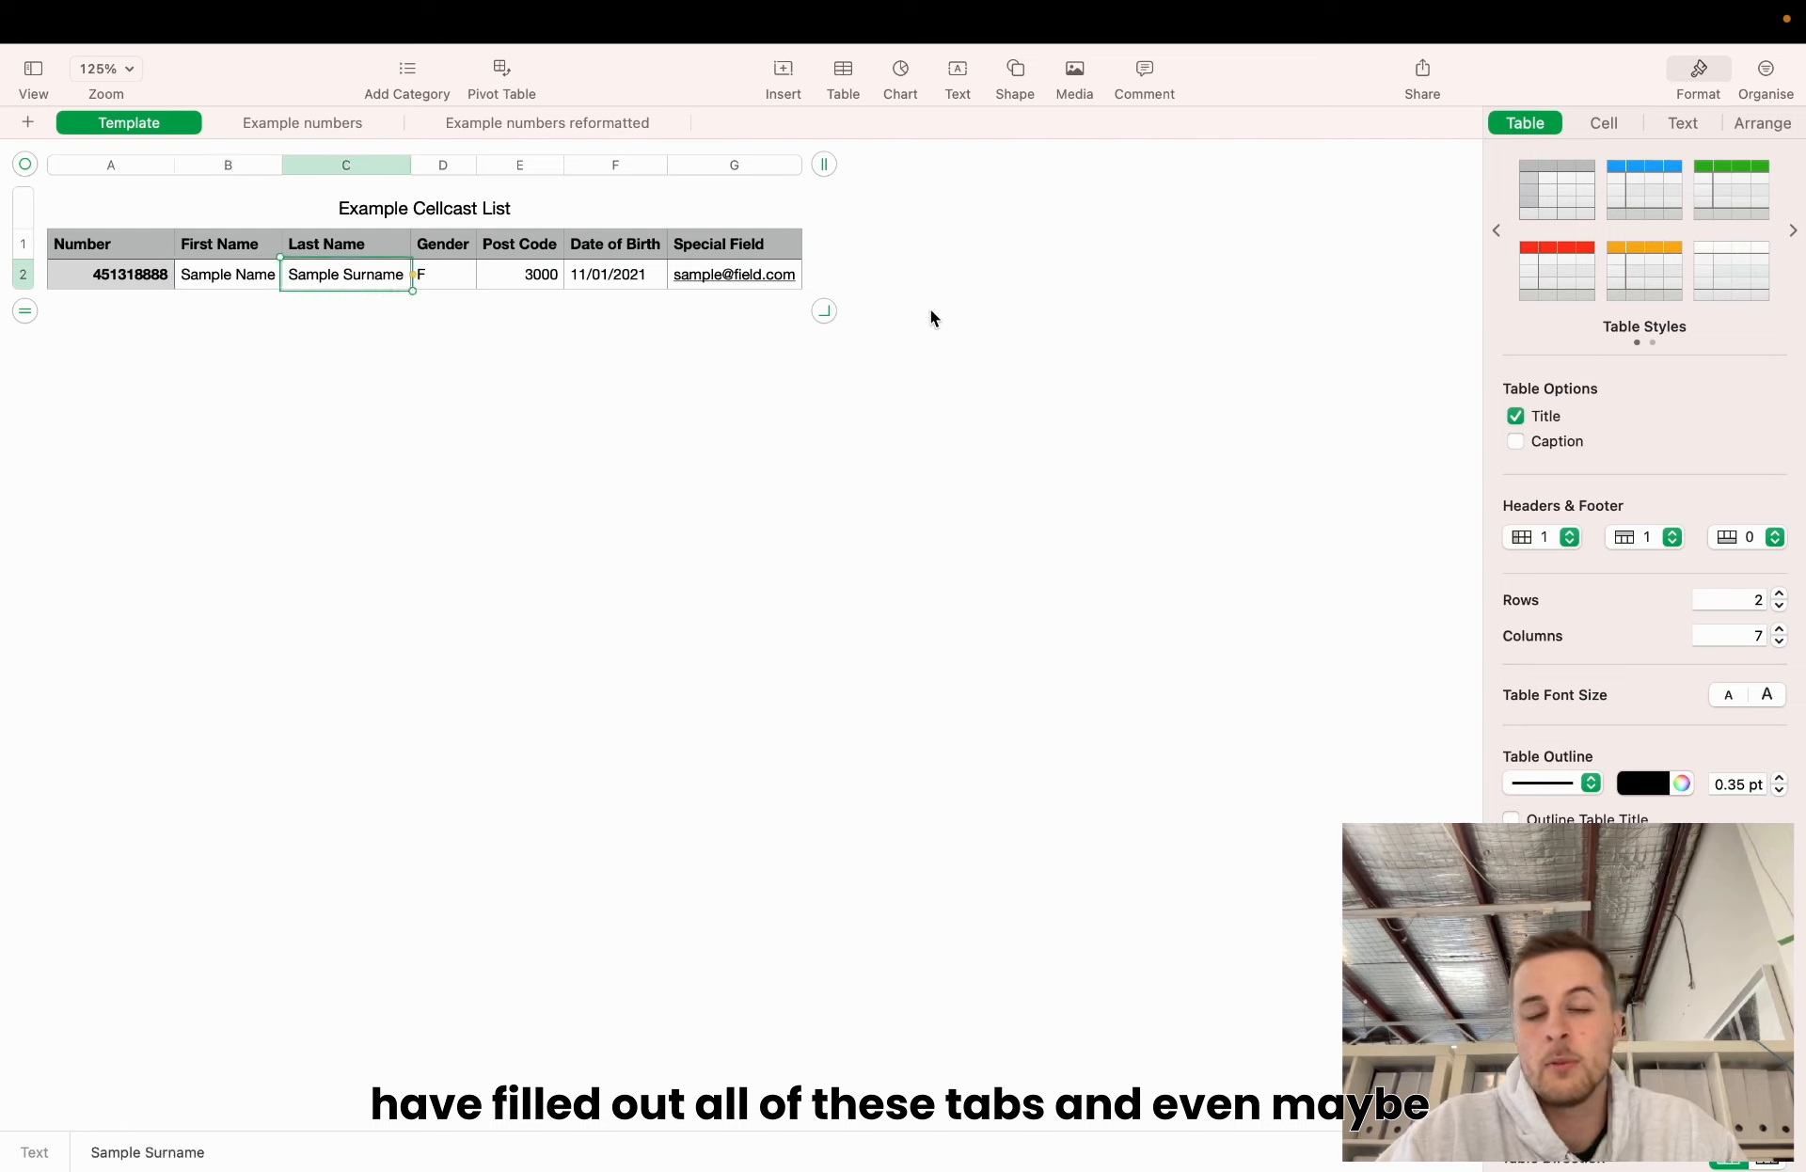
pyautogui.click(806, 237)
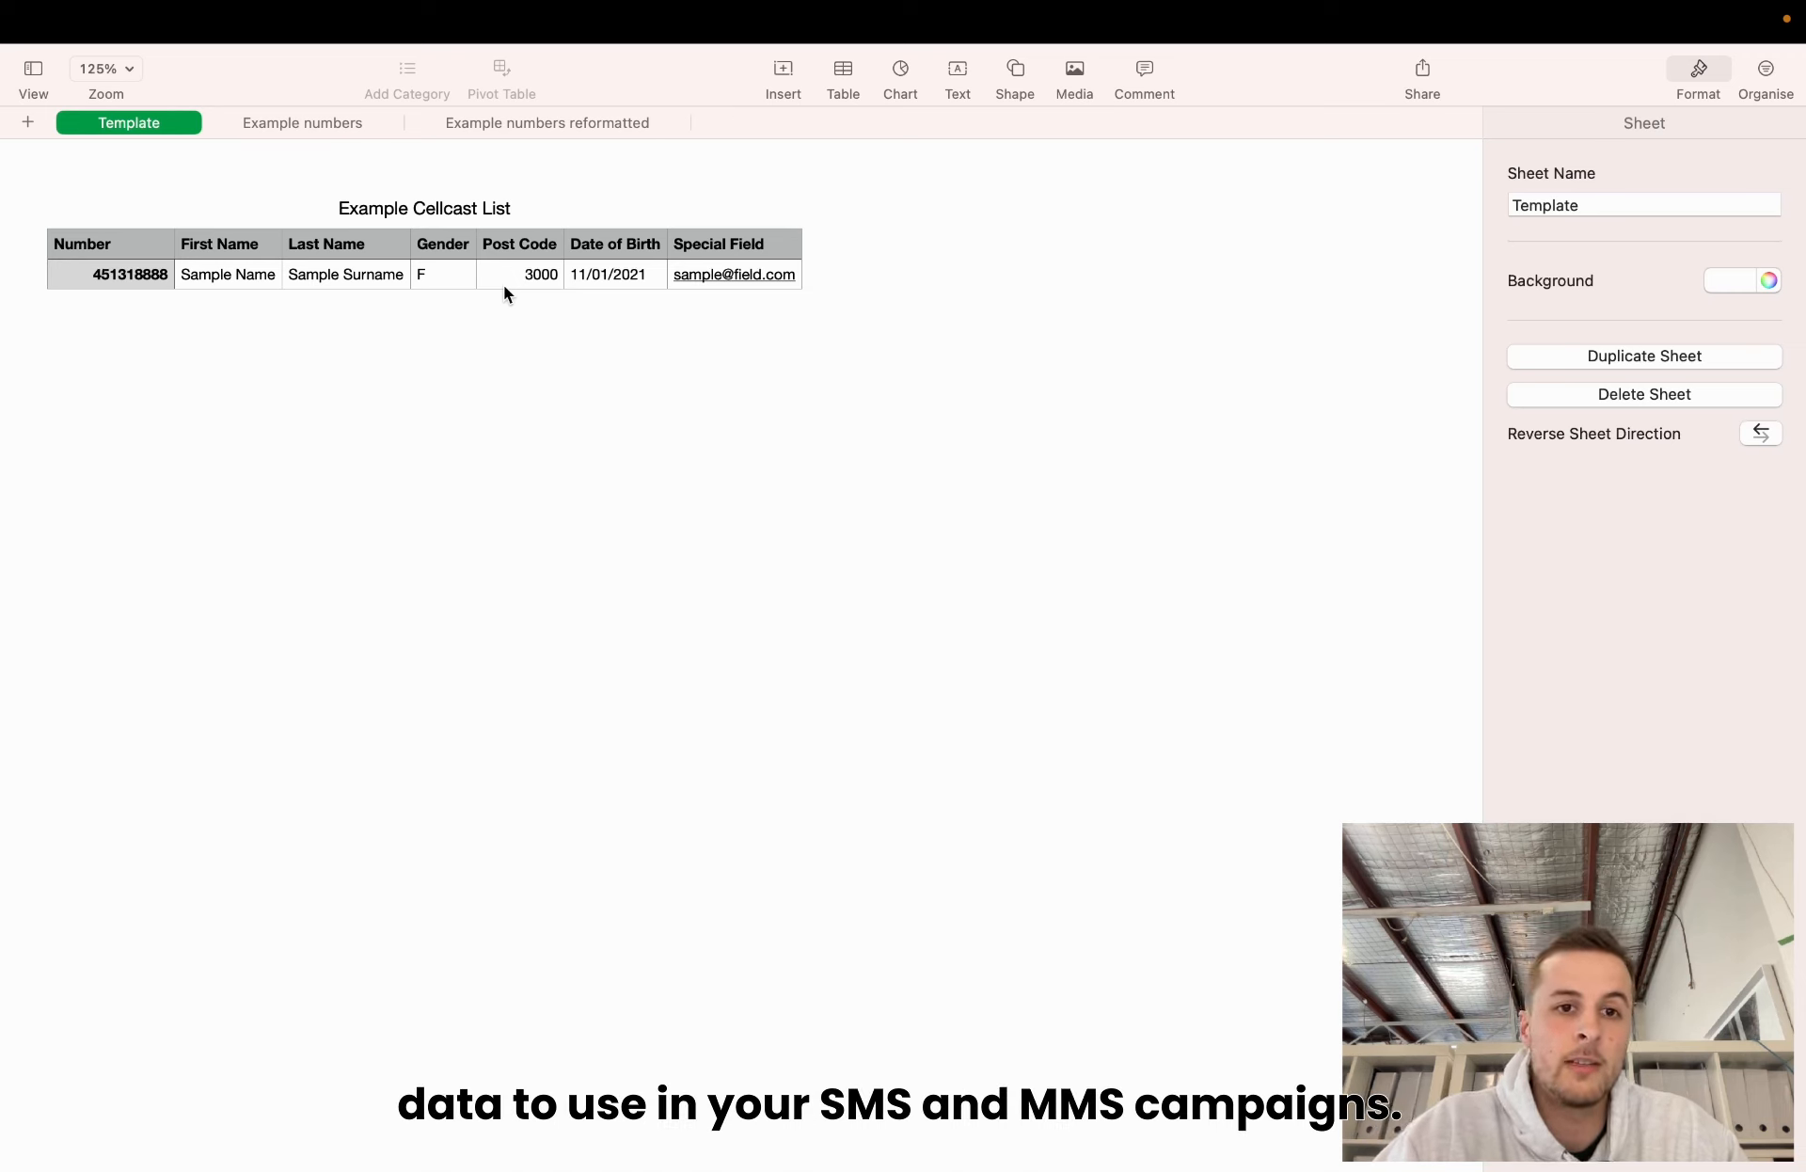
pyautogui.click(334, 284)
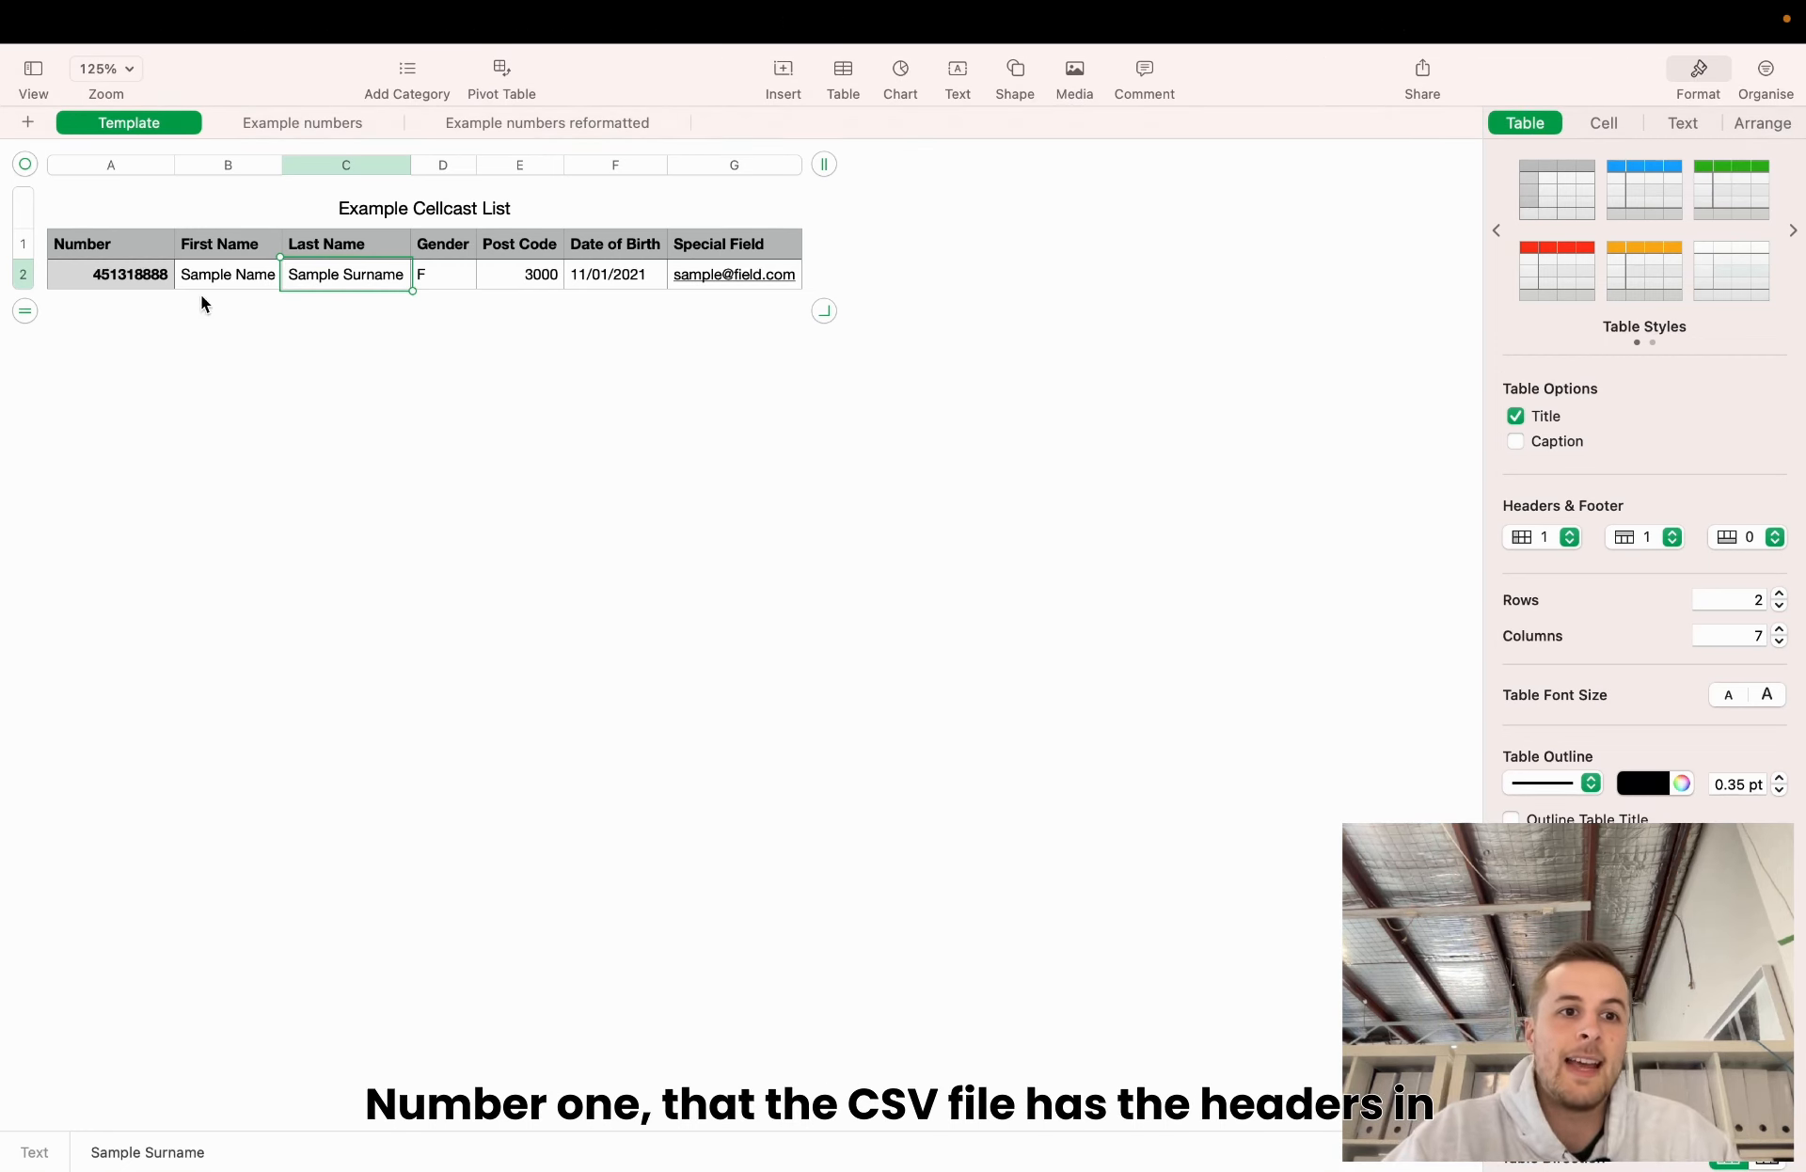
pyautogui.moveTo(139, 250); pyautogui.dragTo(767, 254)
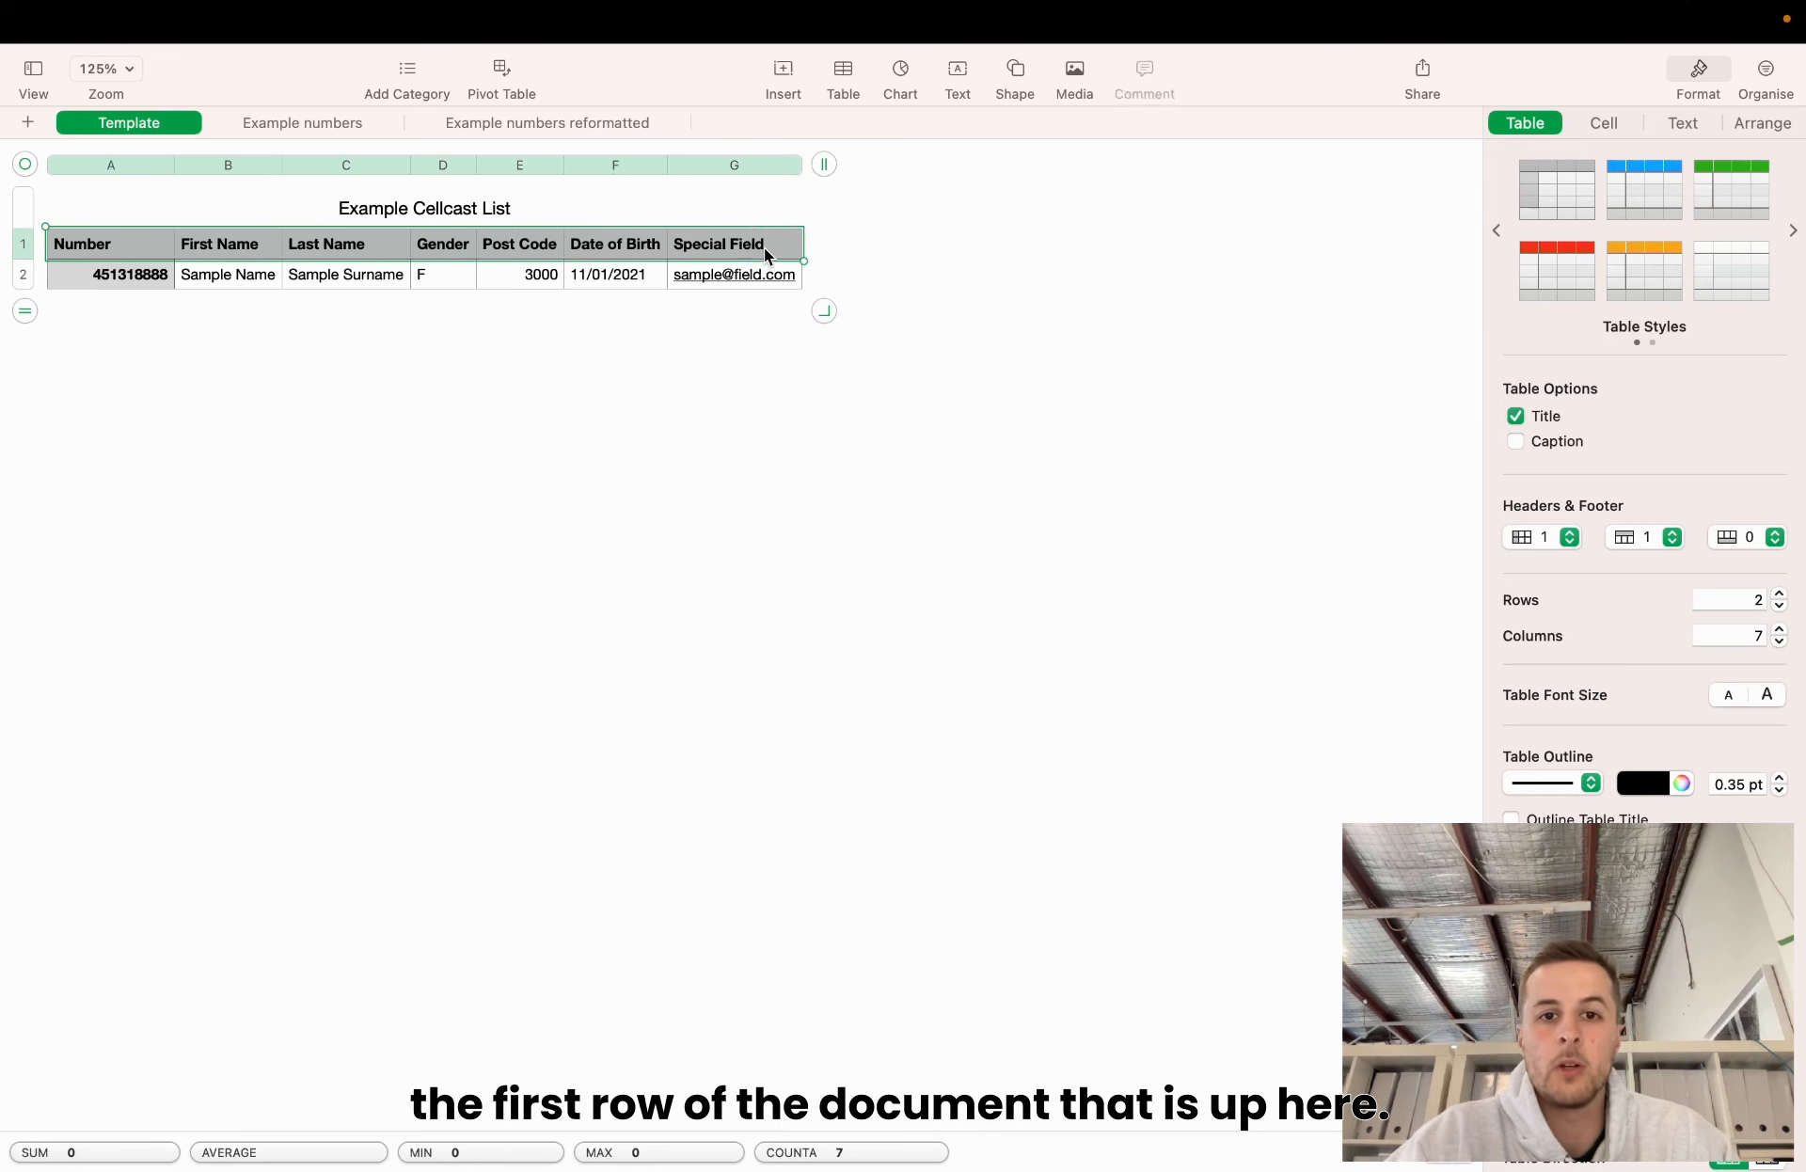
pyautogui.click(175, 354)
pyautogui.click(64, 243)
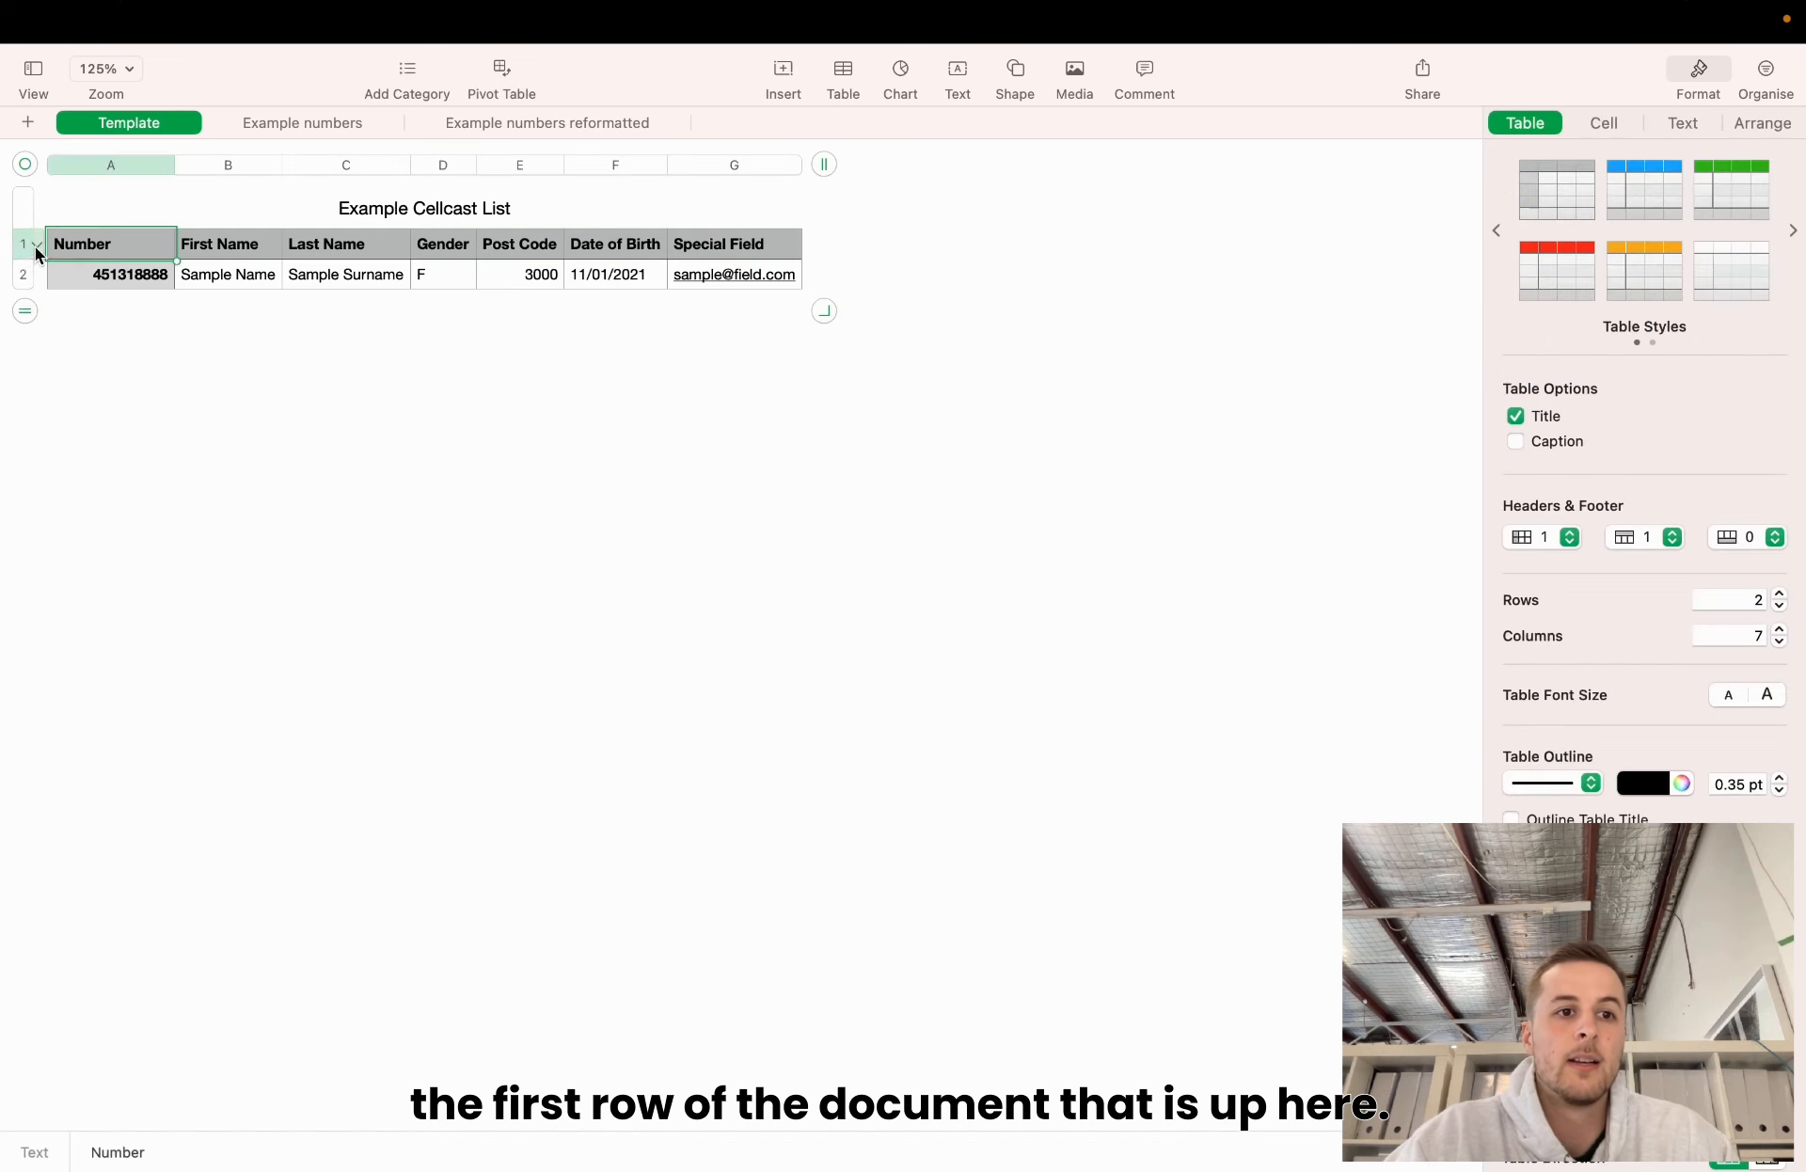
pyautogui.click(23, 247)
pyautogui.click(158, 249)
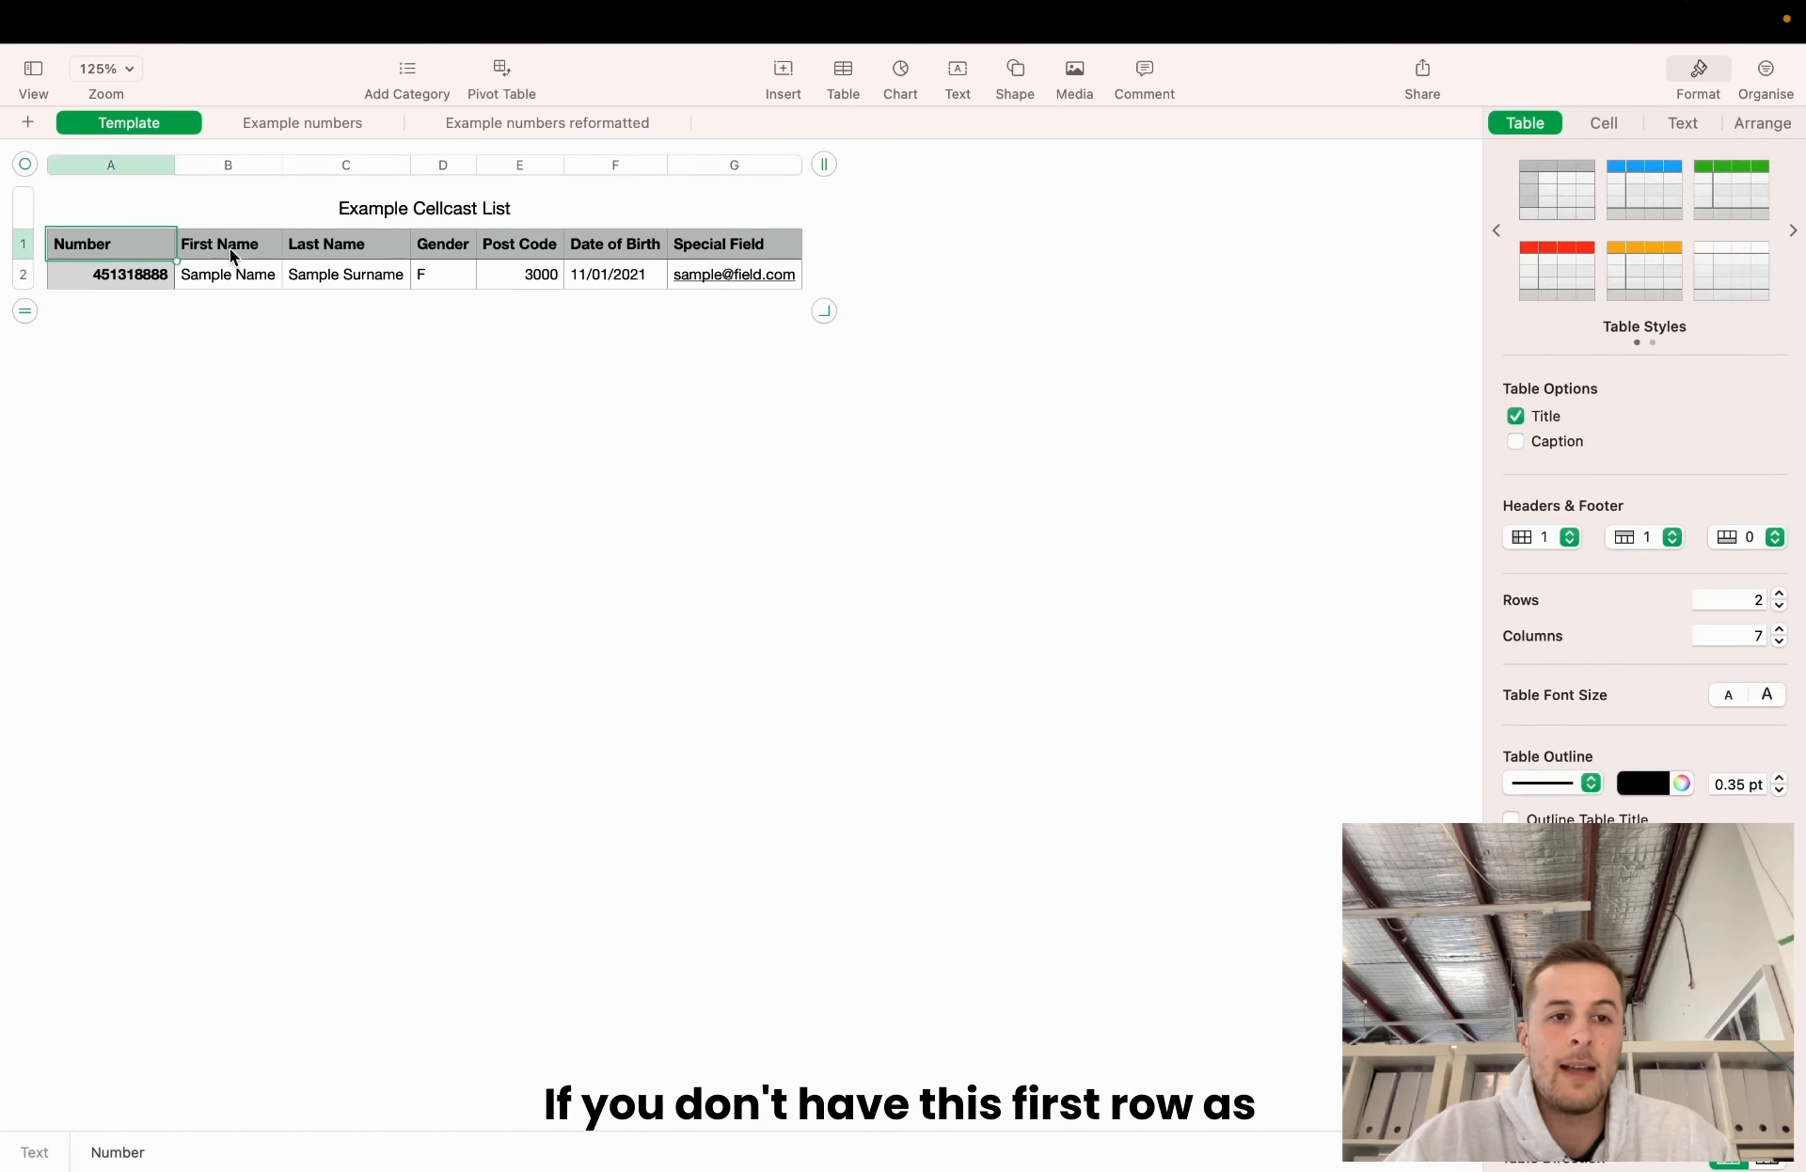
pyautogui.click(234, 249)
pyautogui.click(350, 245)
pyautogui.click(485, 242)
pyautogui.click(438, 251)
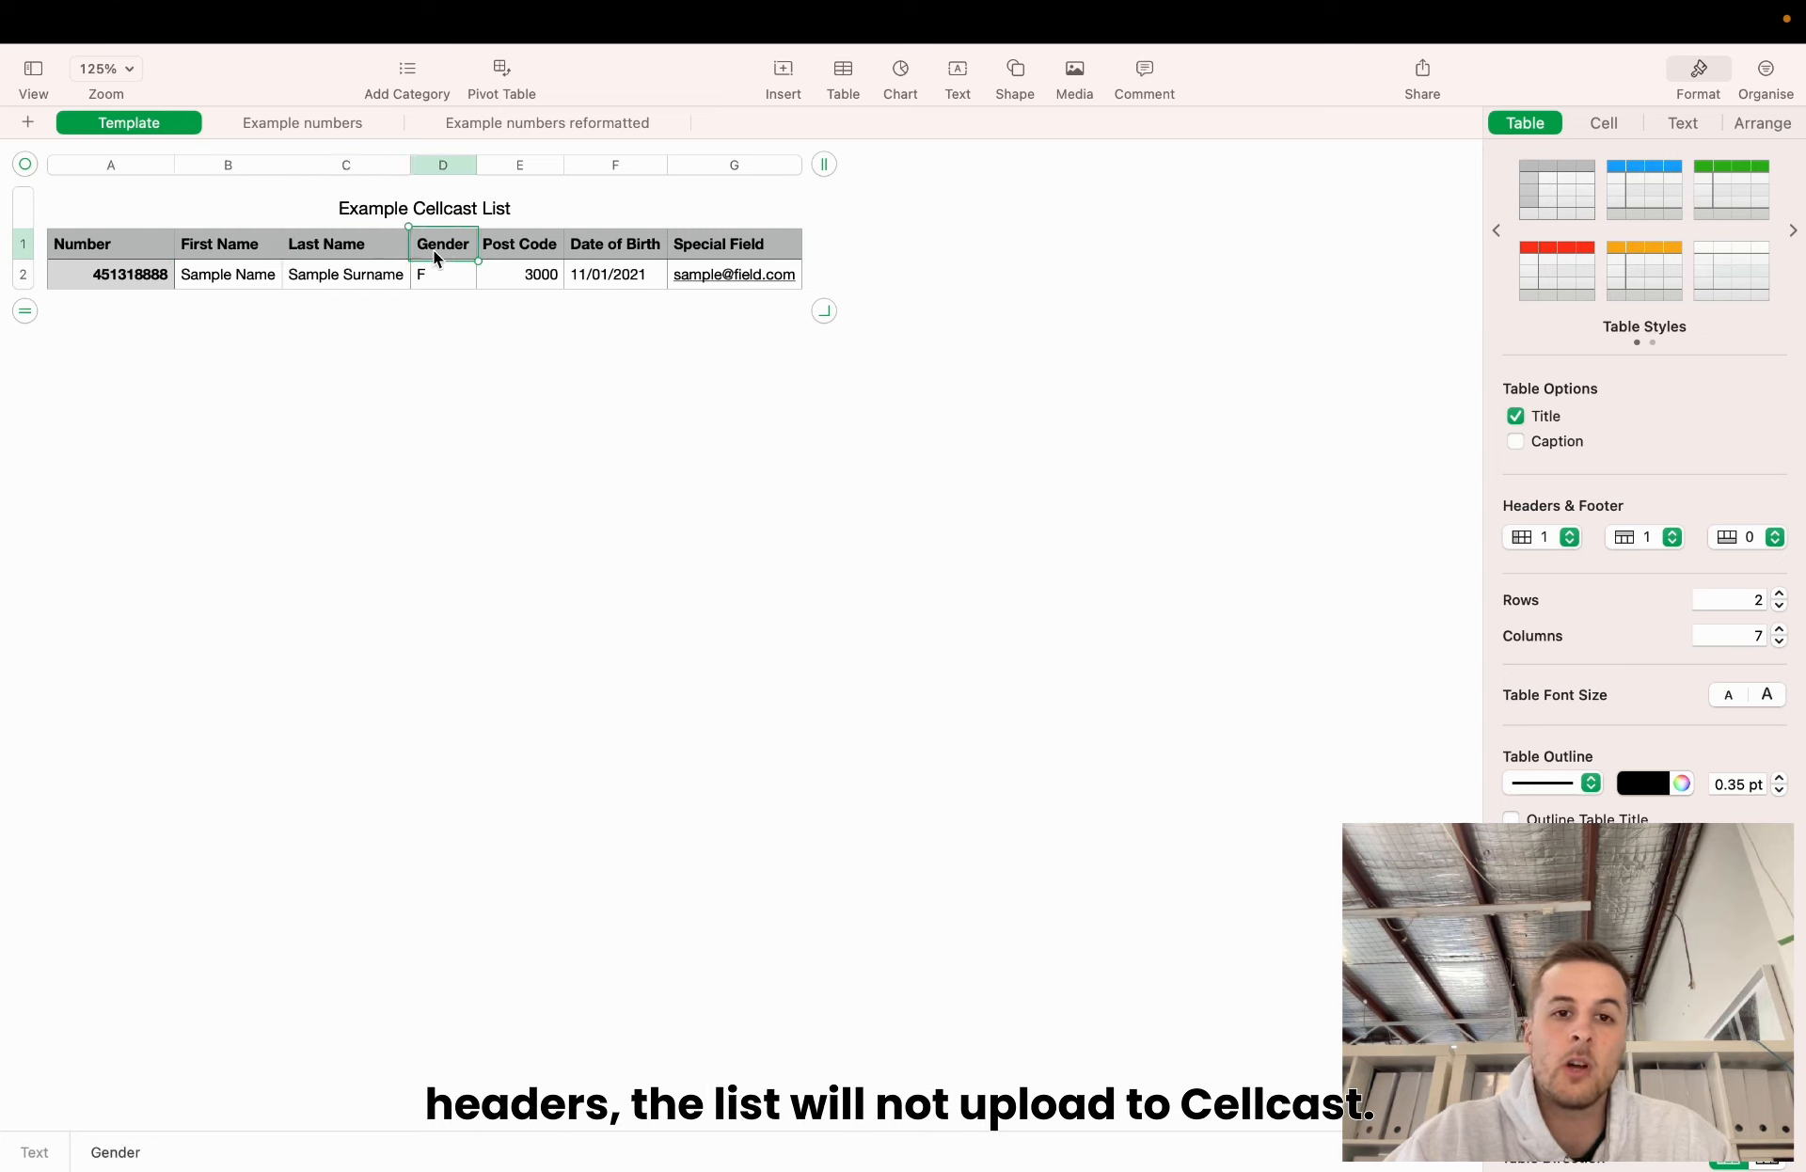
pyautogui.click(610, 250)
pyautogui.click(707, 243)
pyautogui.click(717, 359)
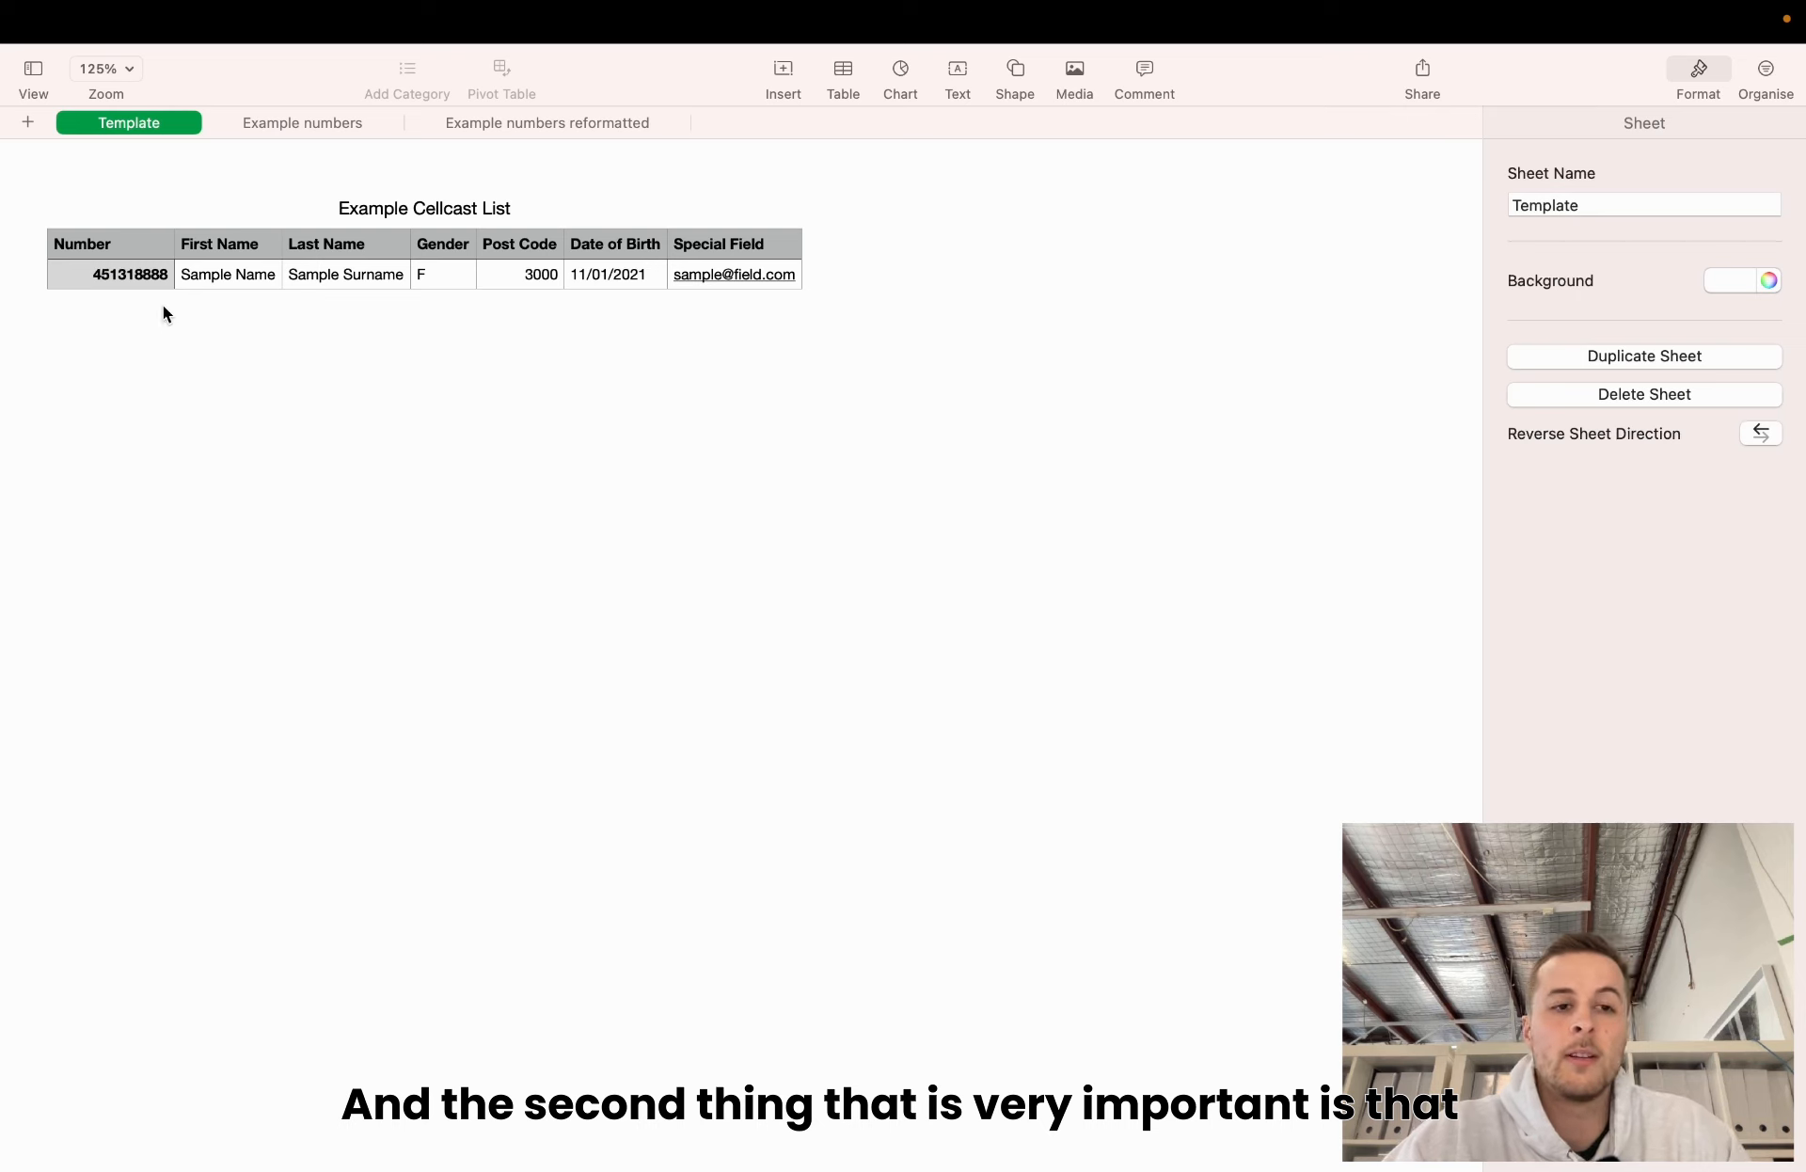
pyautogui.click(127, 276)
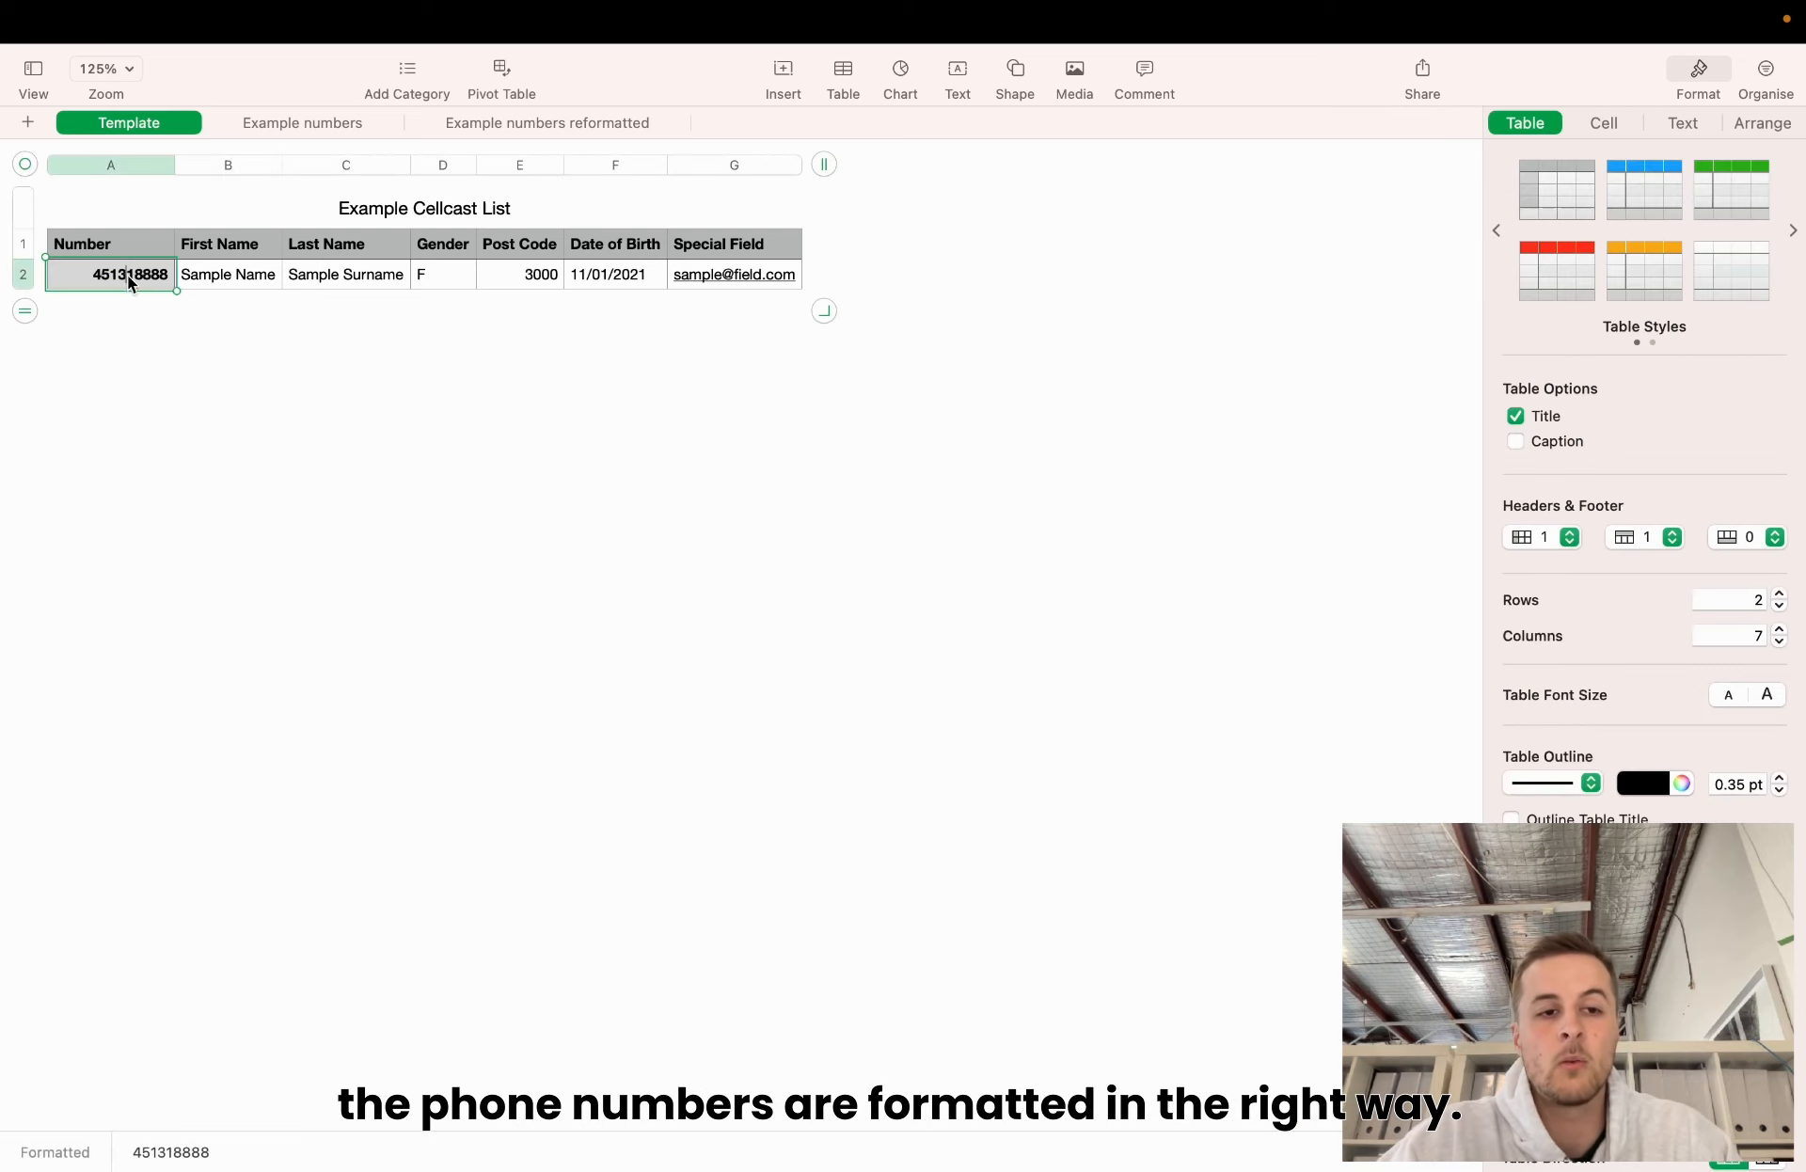
pyautogui.click(317, 439)
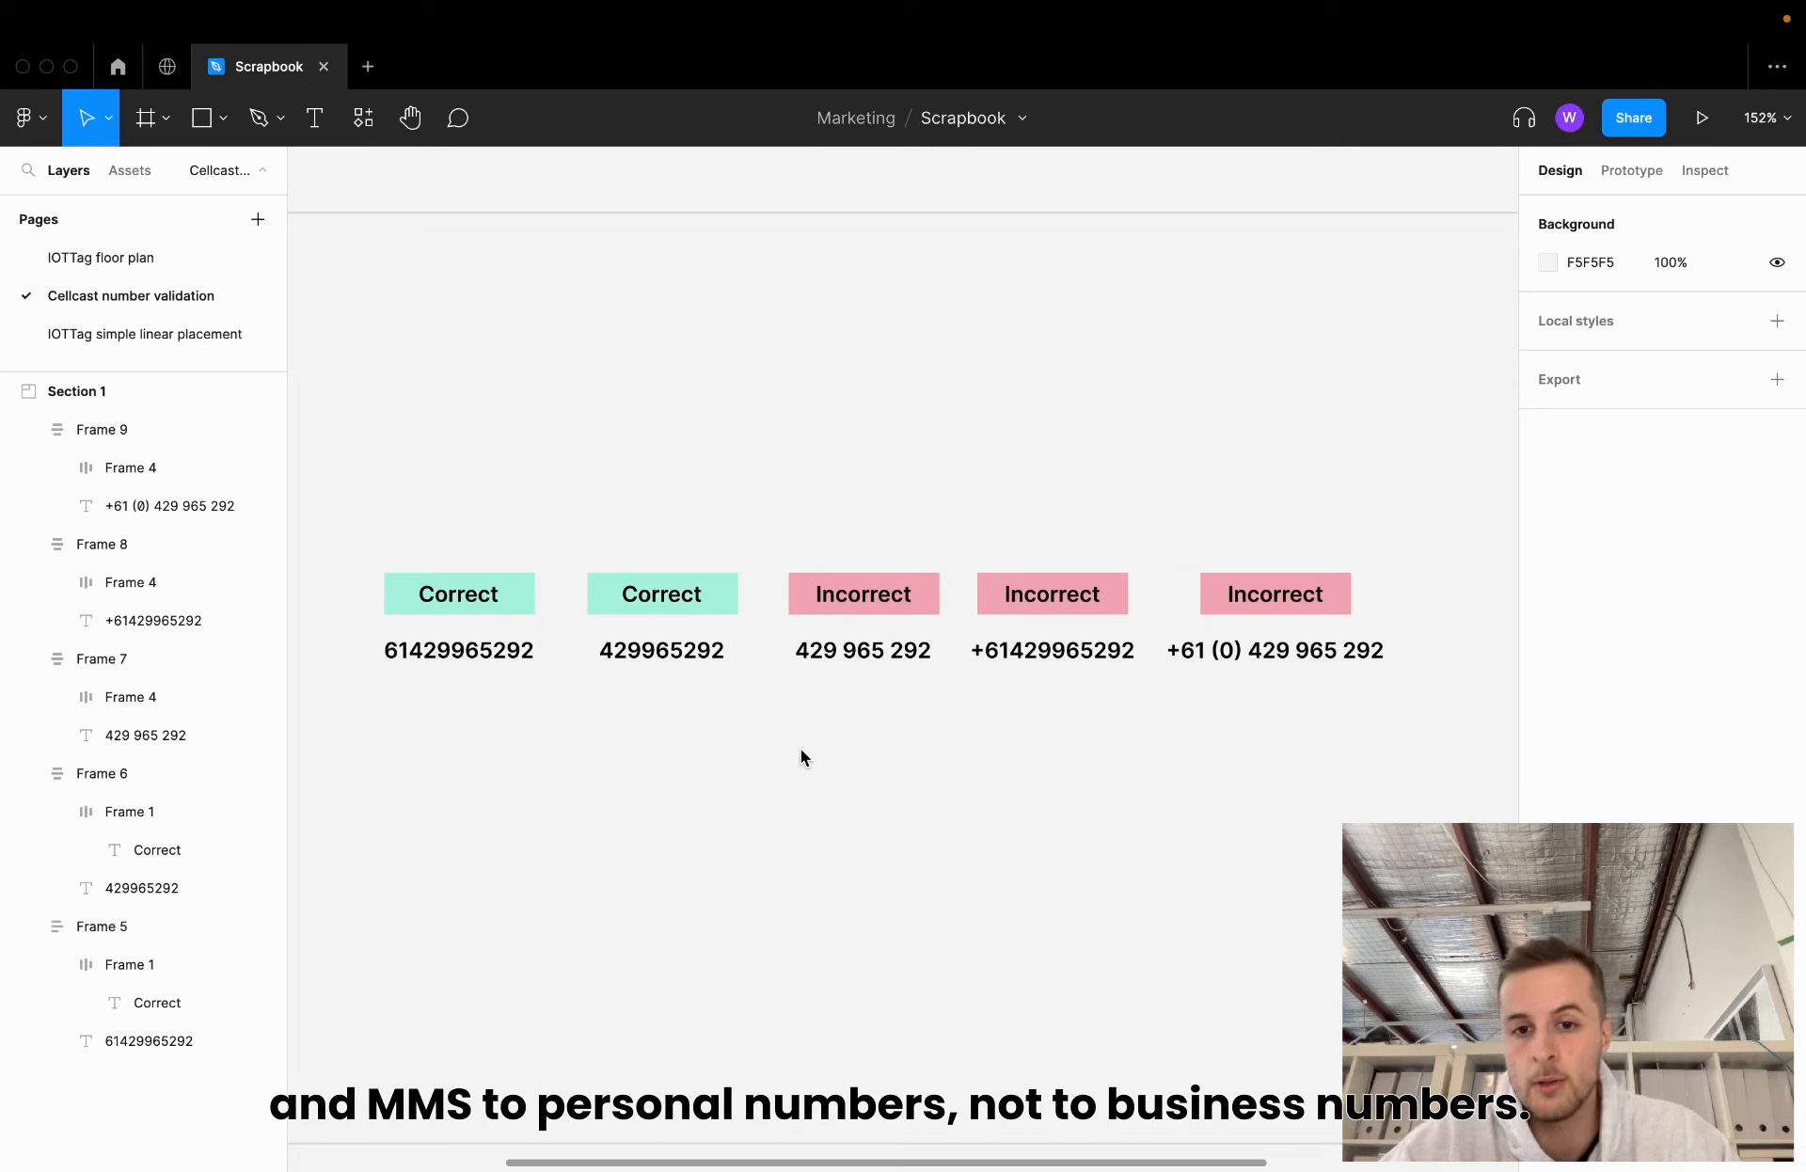
pyautogui.click(459, 651)
pyautogui.click(628, 657)
pyautogui.click(478, 791)
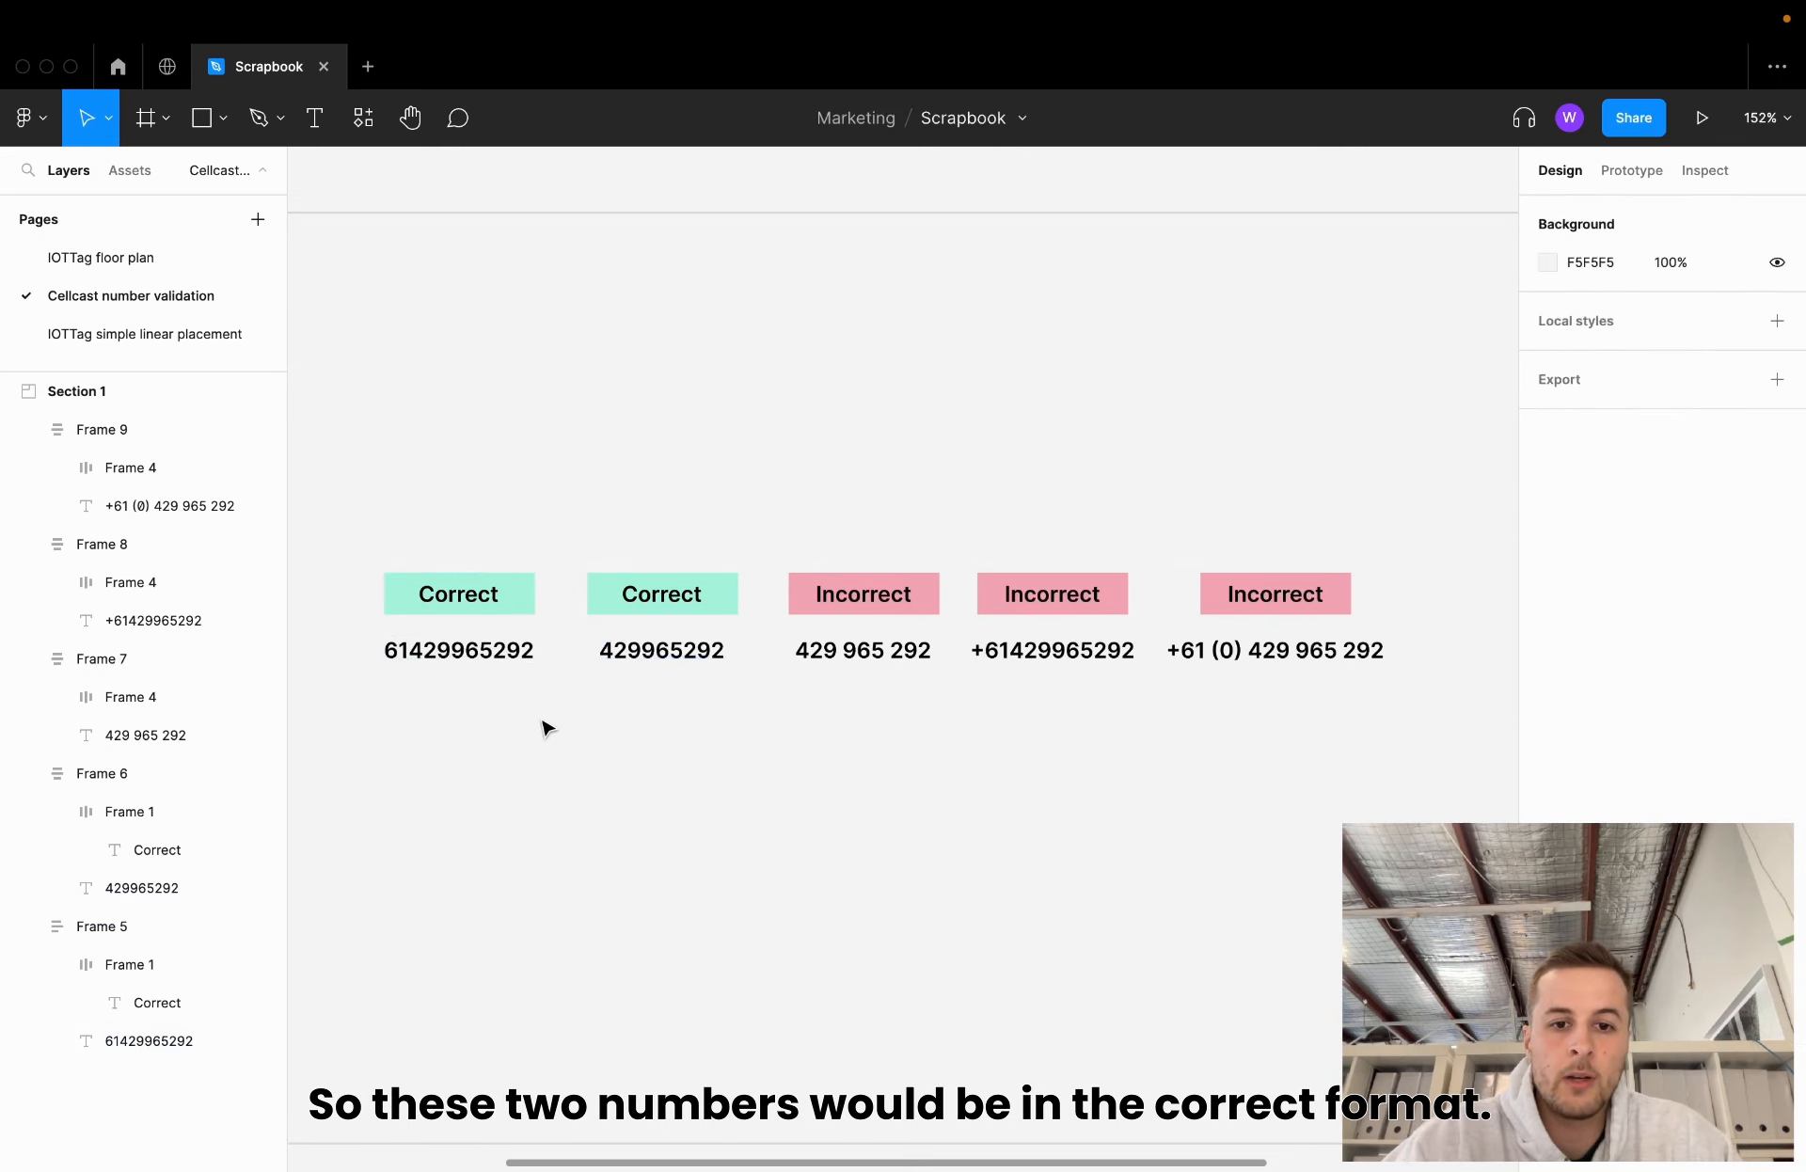
pyautogui.click(414, 659)
pyautogui.click(399, 753)
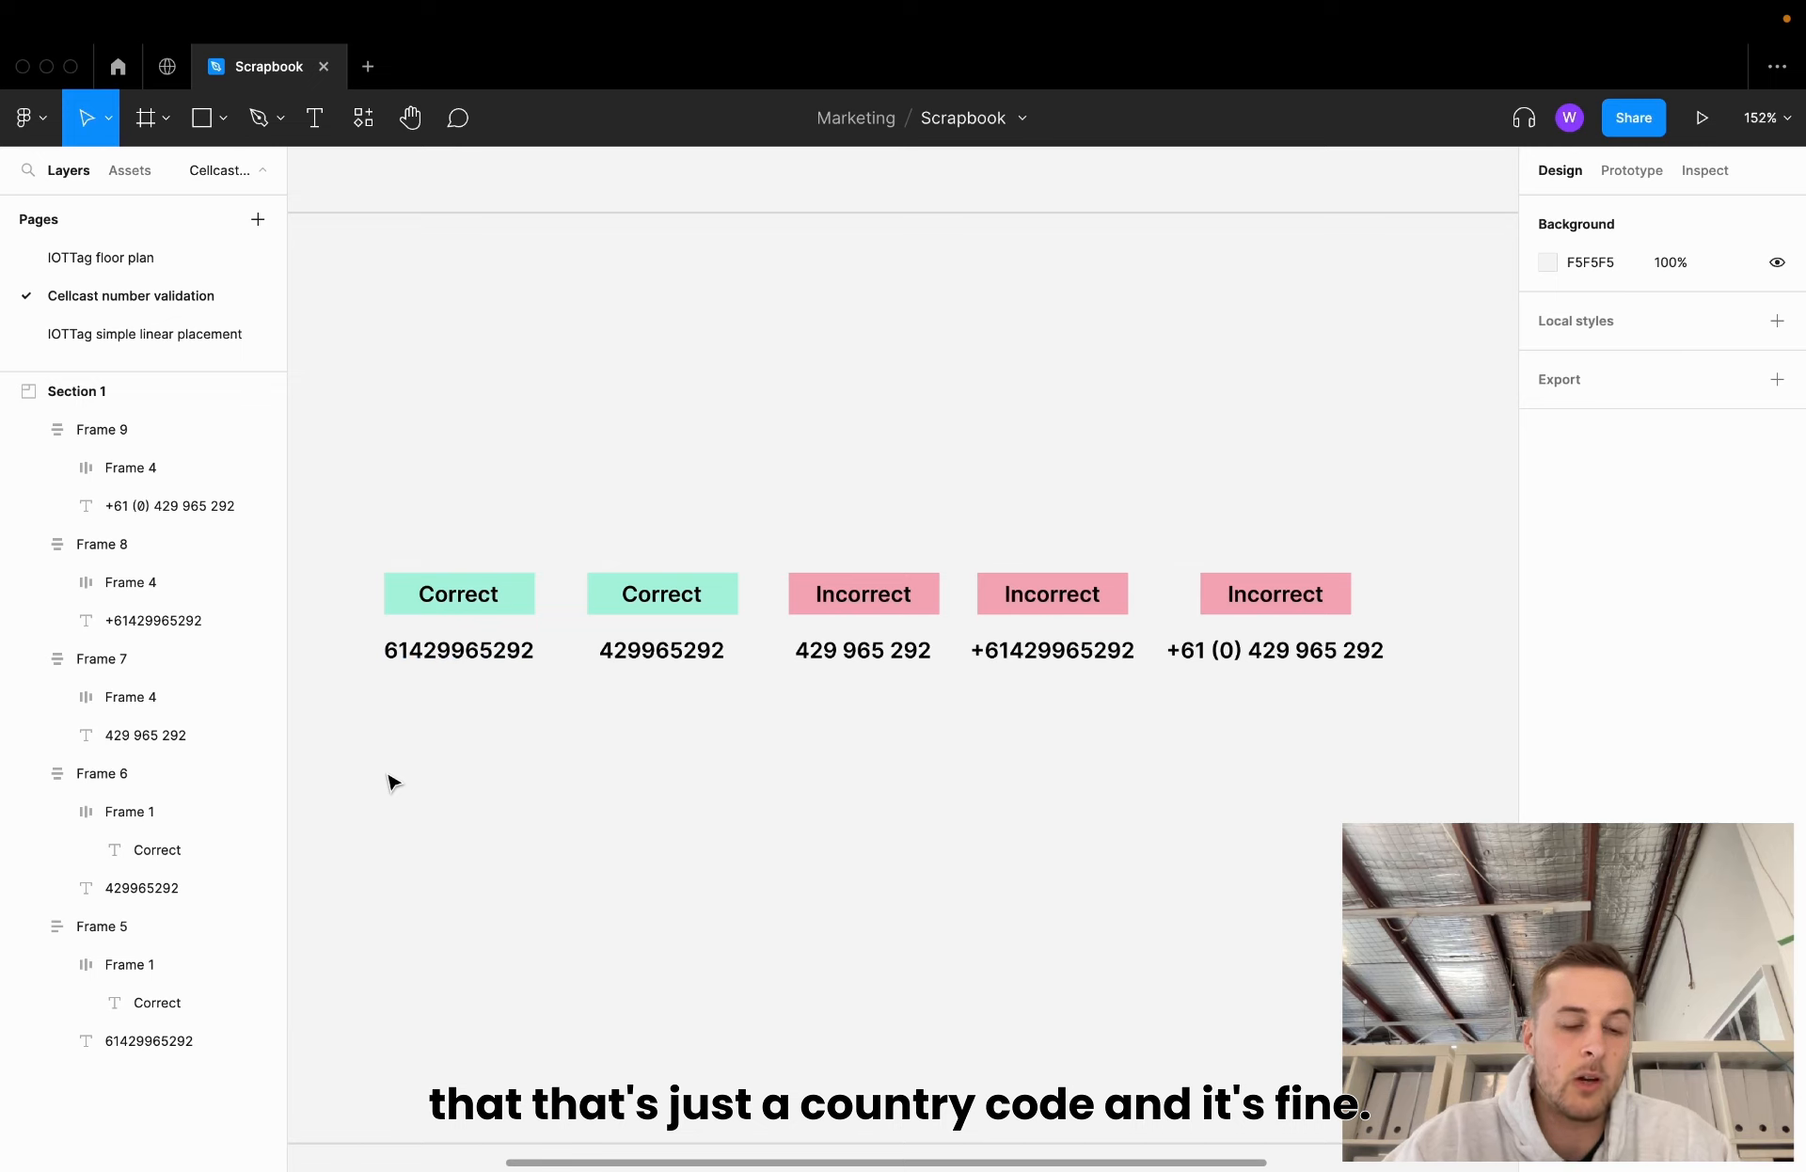
pyautogui.click(658, 655)
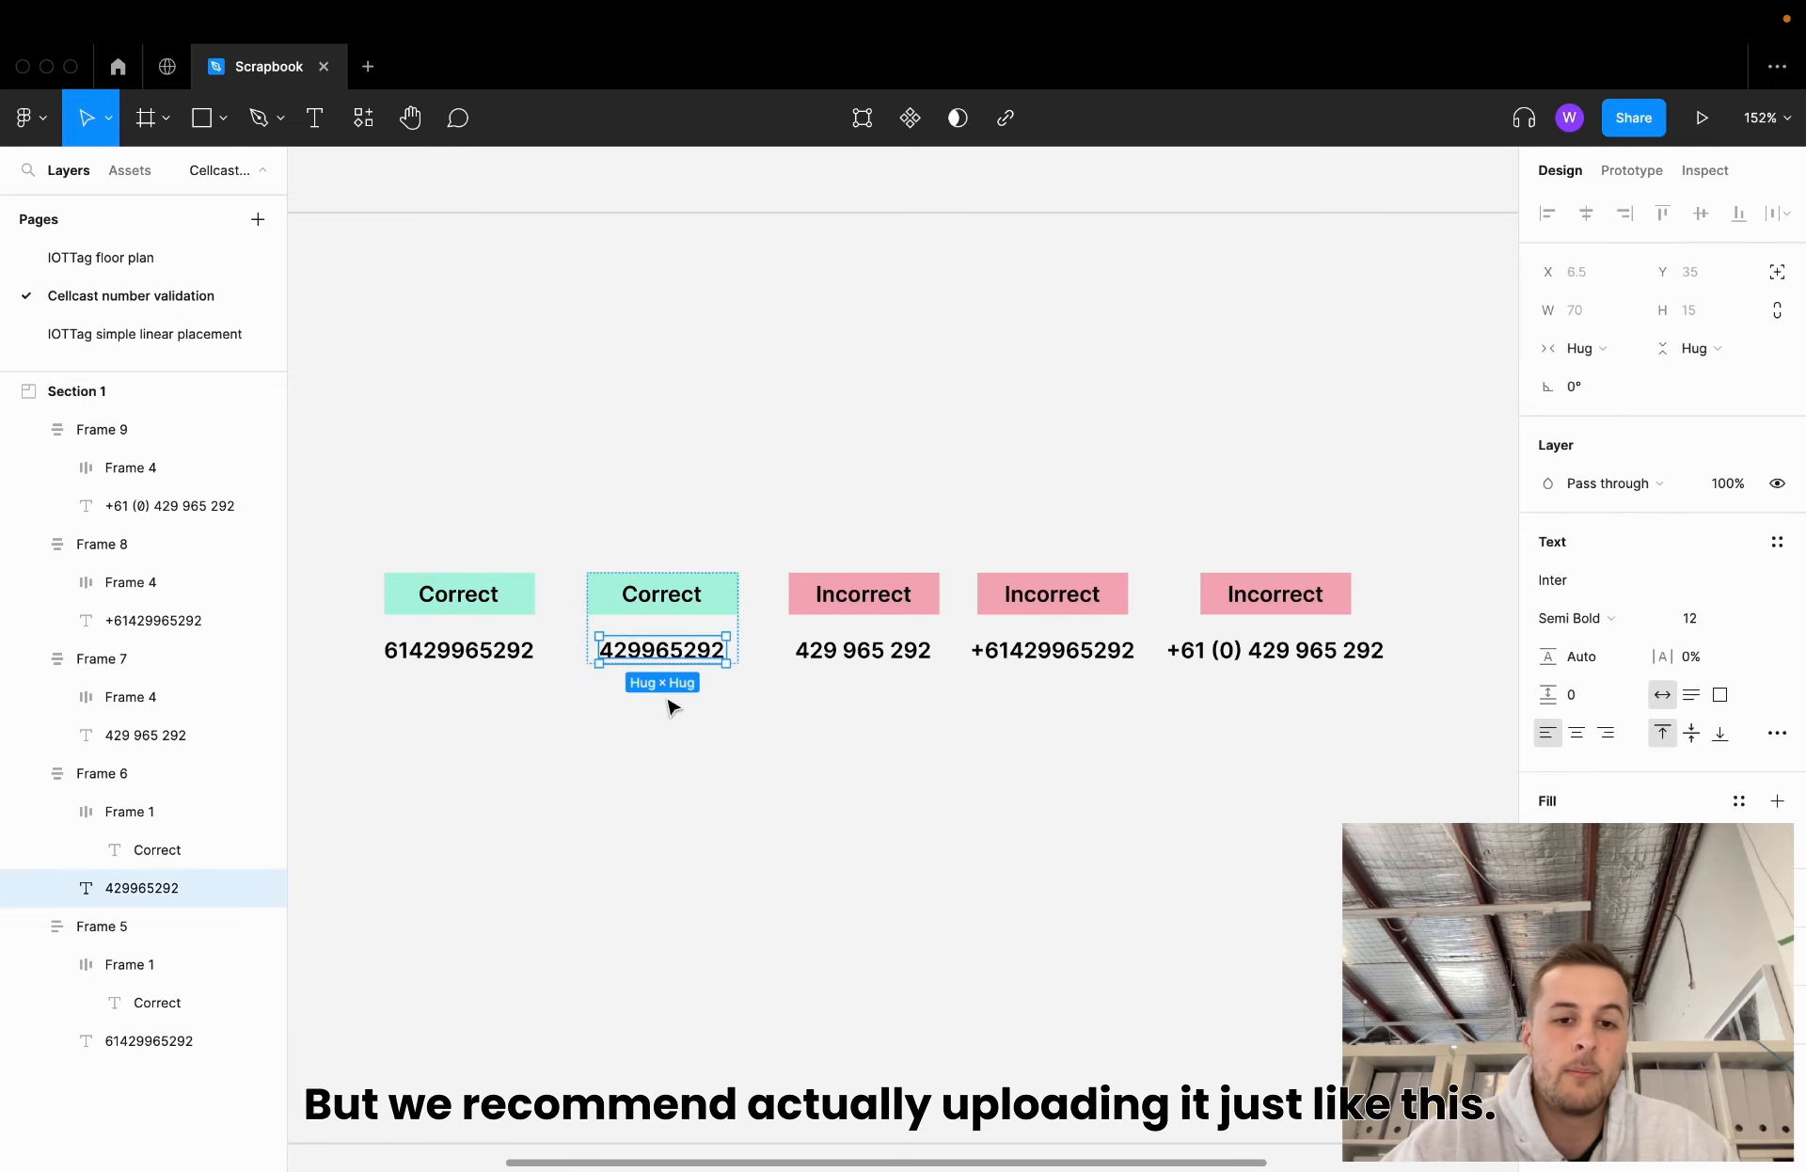
pyautogui.click(622, 823)
pyautogui.click(652, 658)
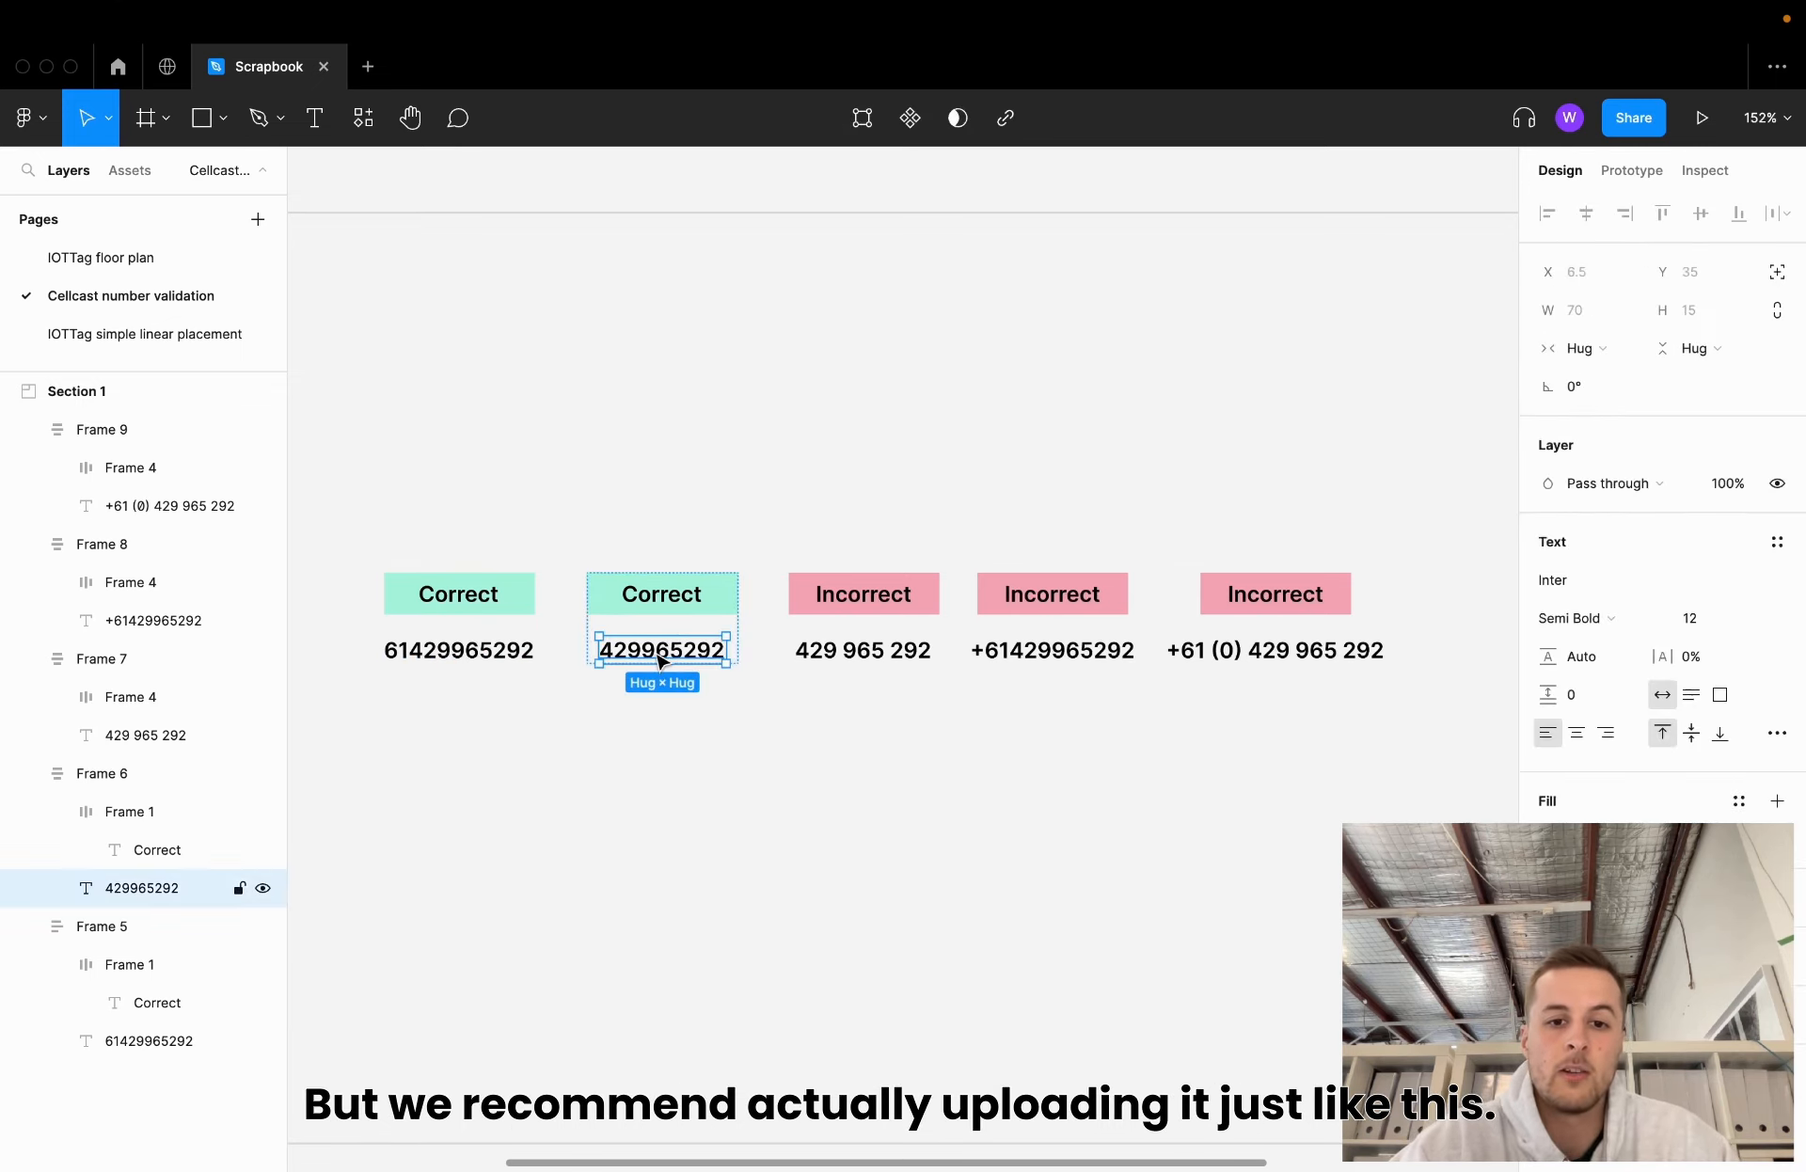
pyautogui.doubleClick(661, 657)
pyautogui.press('Escape')
pyautogui.click(910, 655)
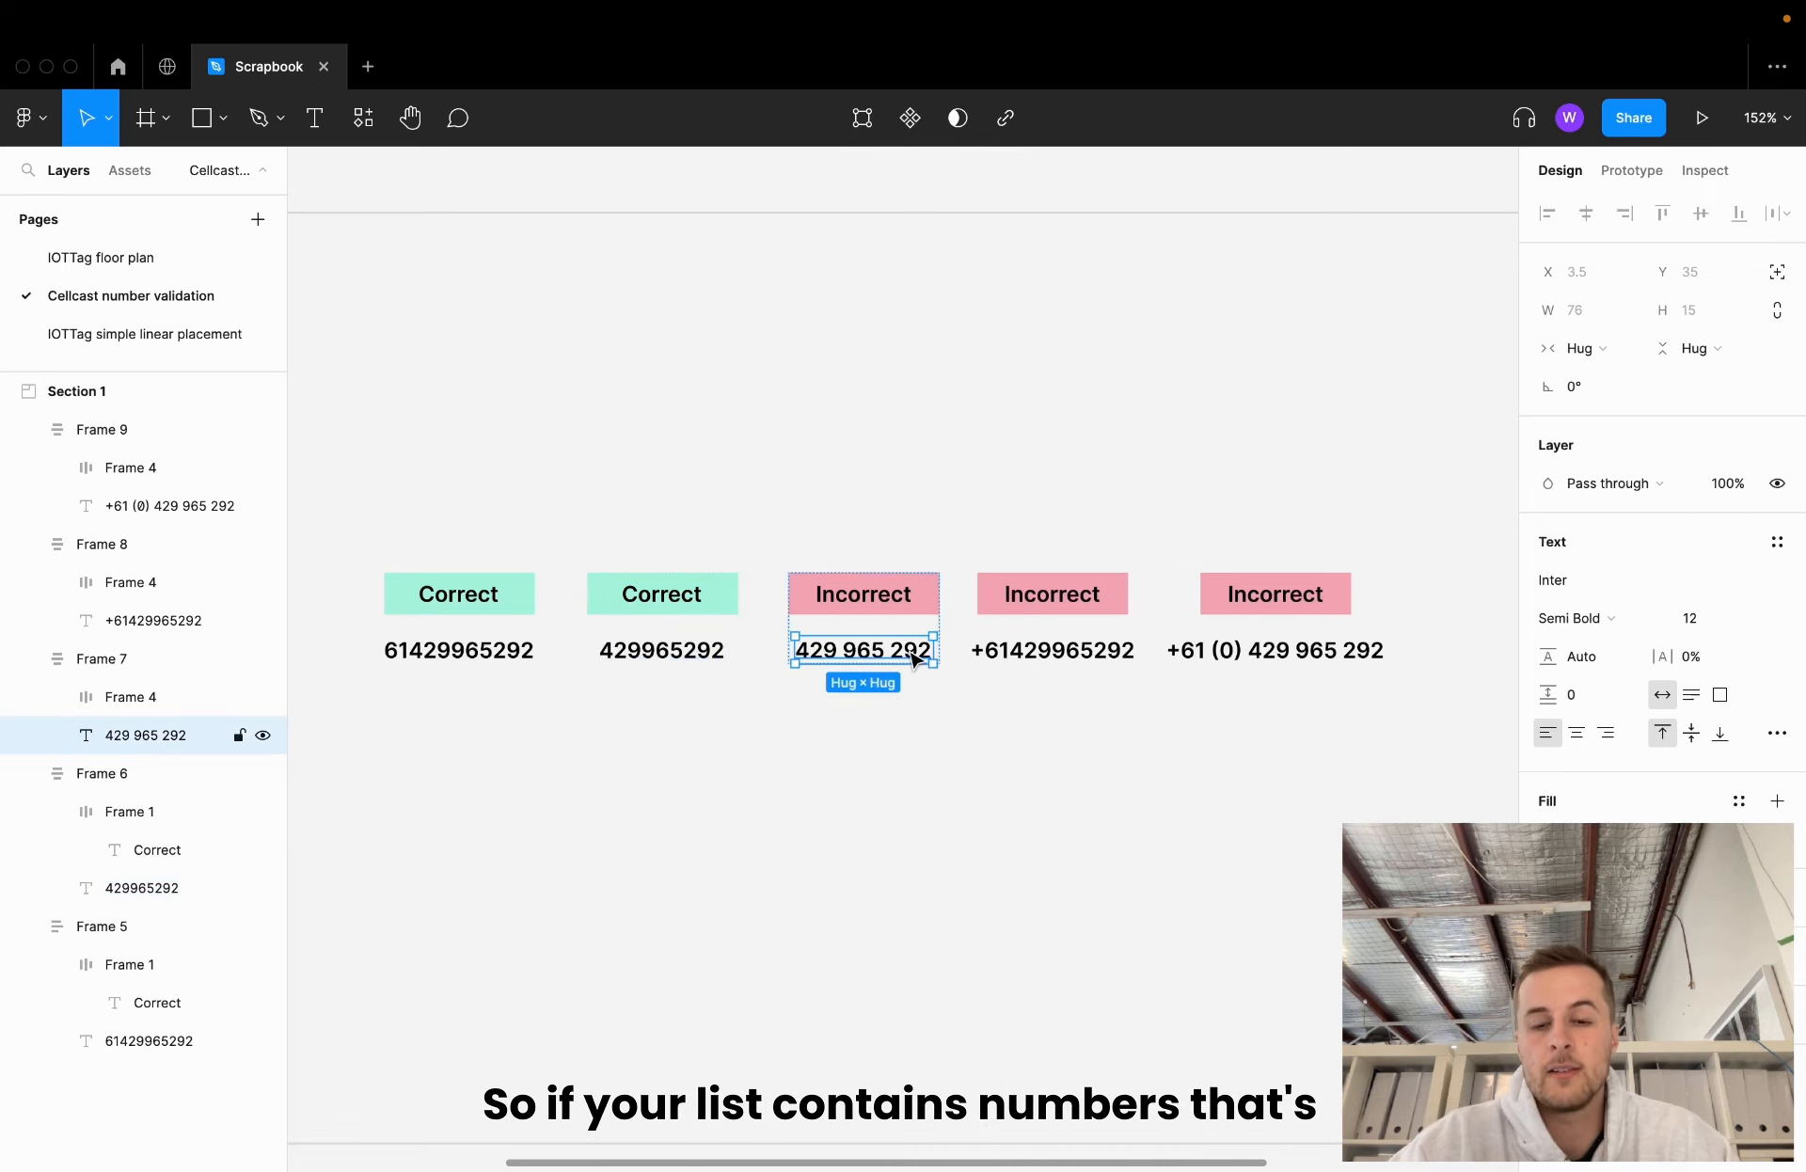
pyautogui.click(950, 697)
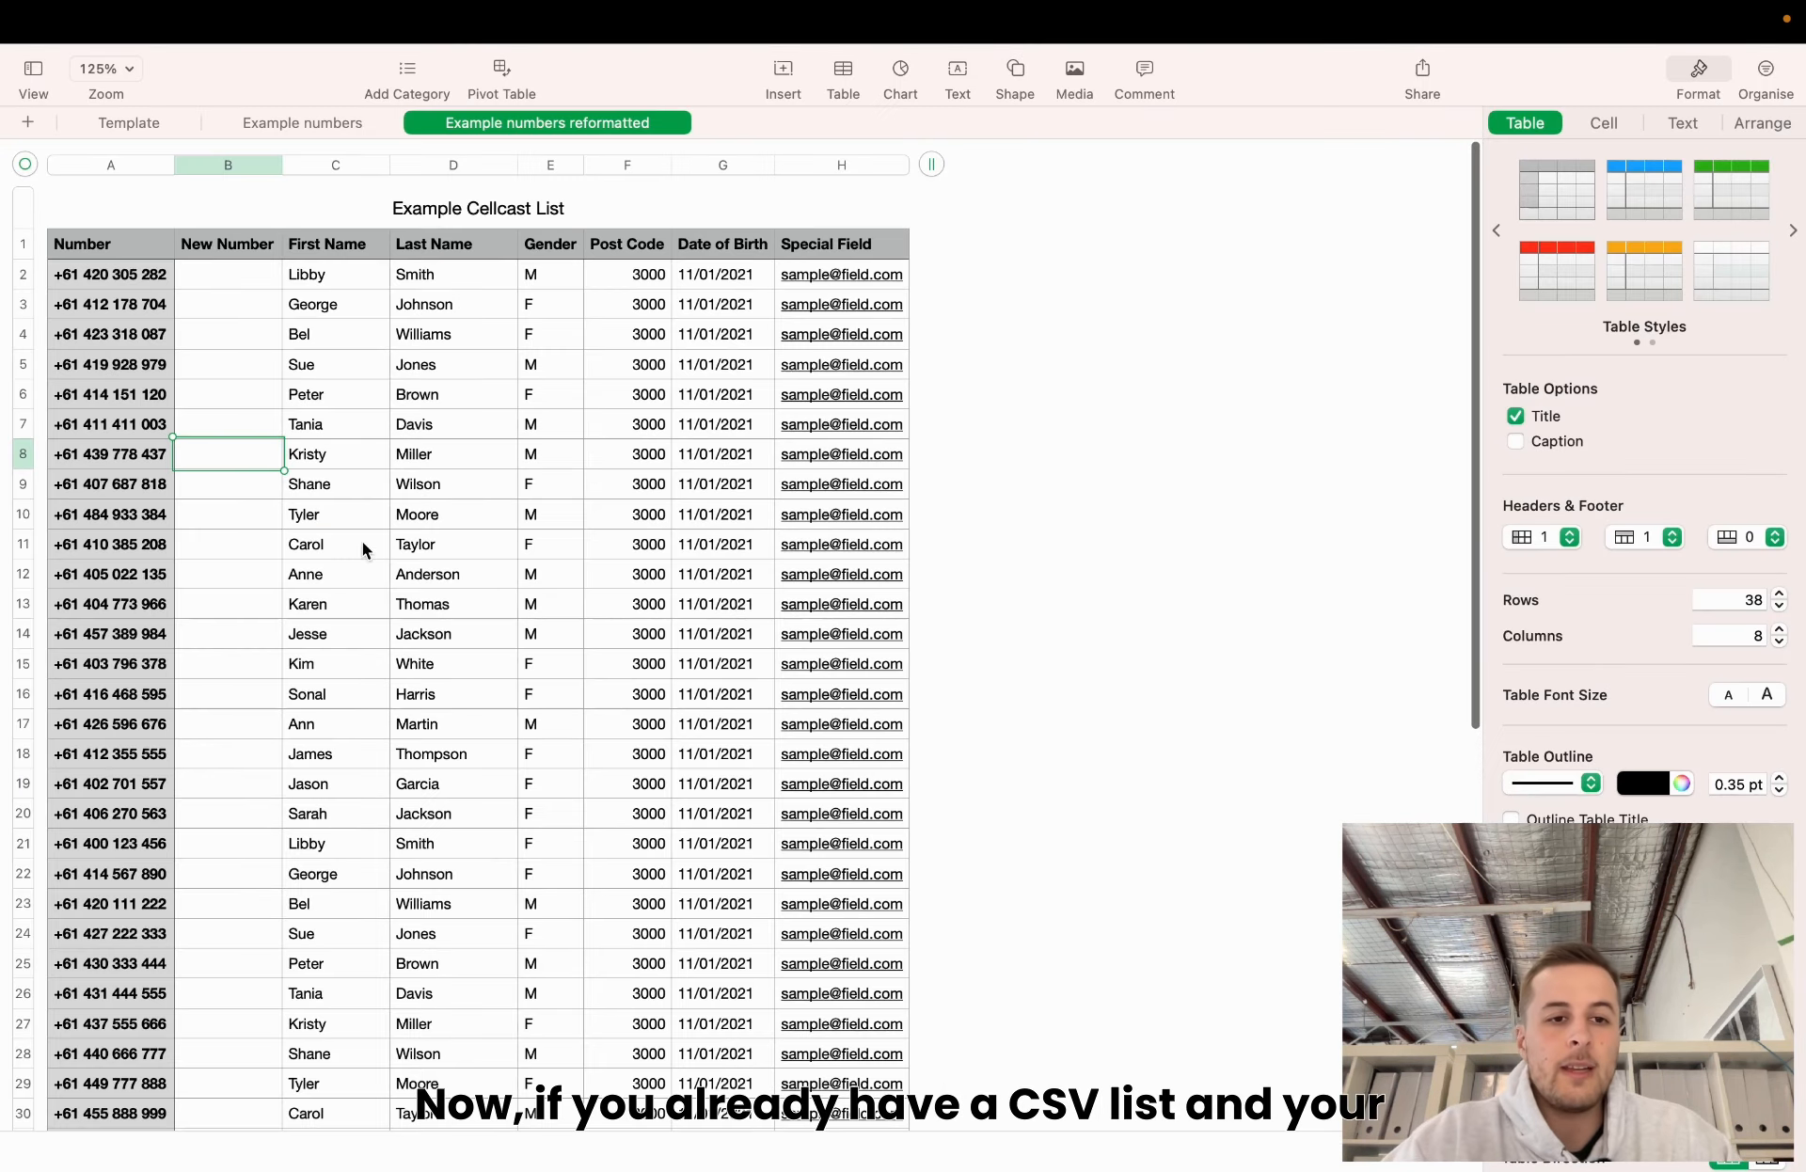
pyautogui.click(418, 546)
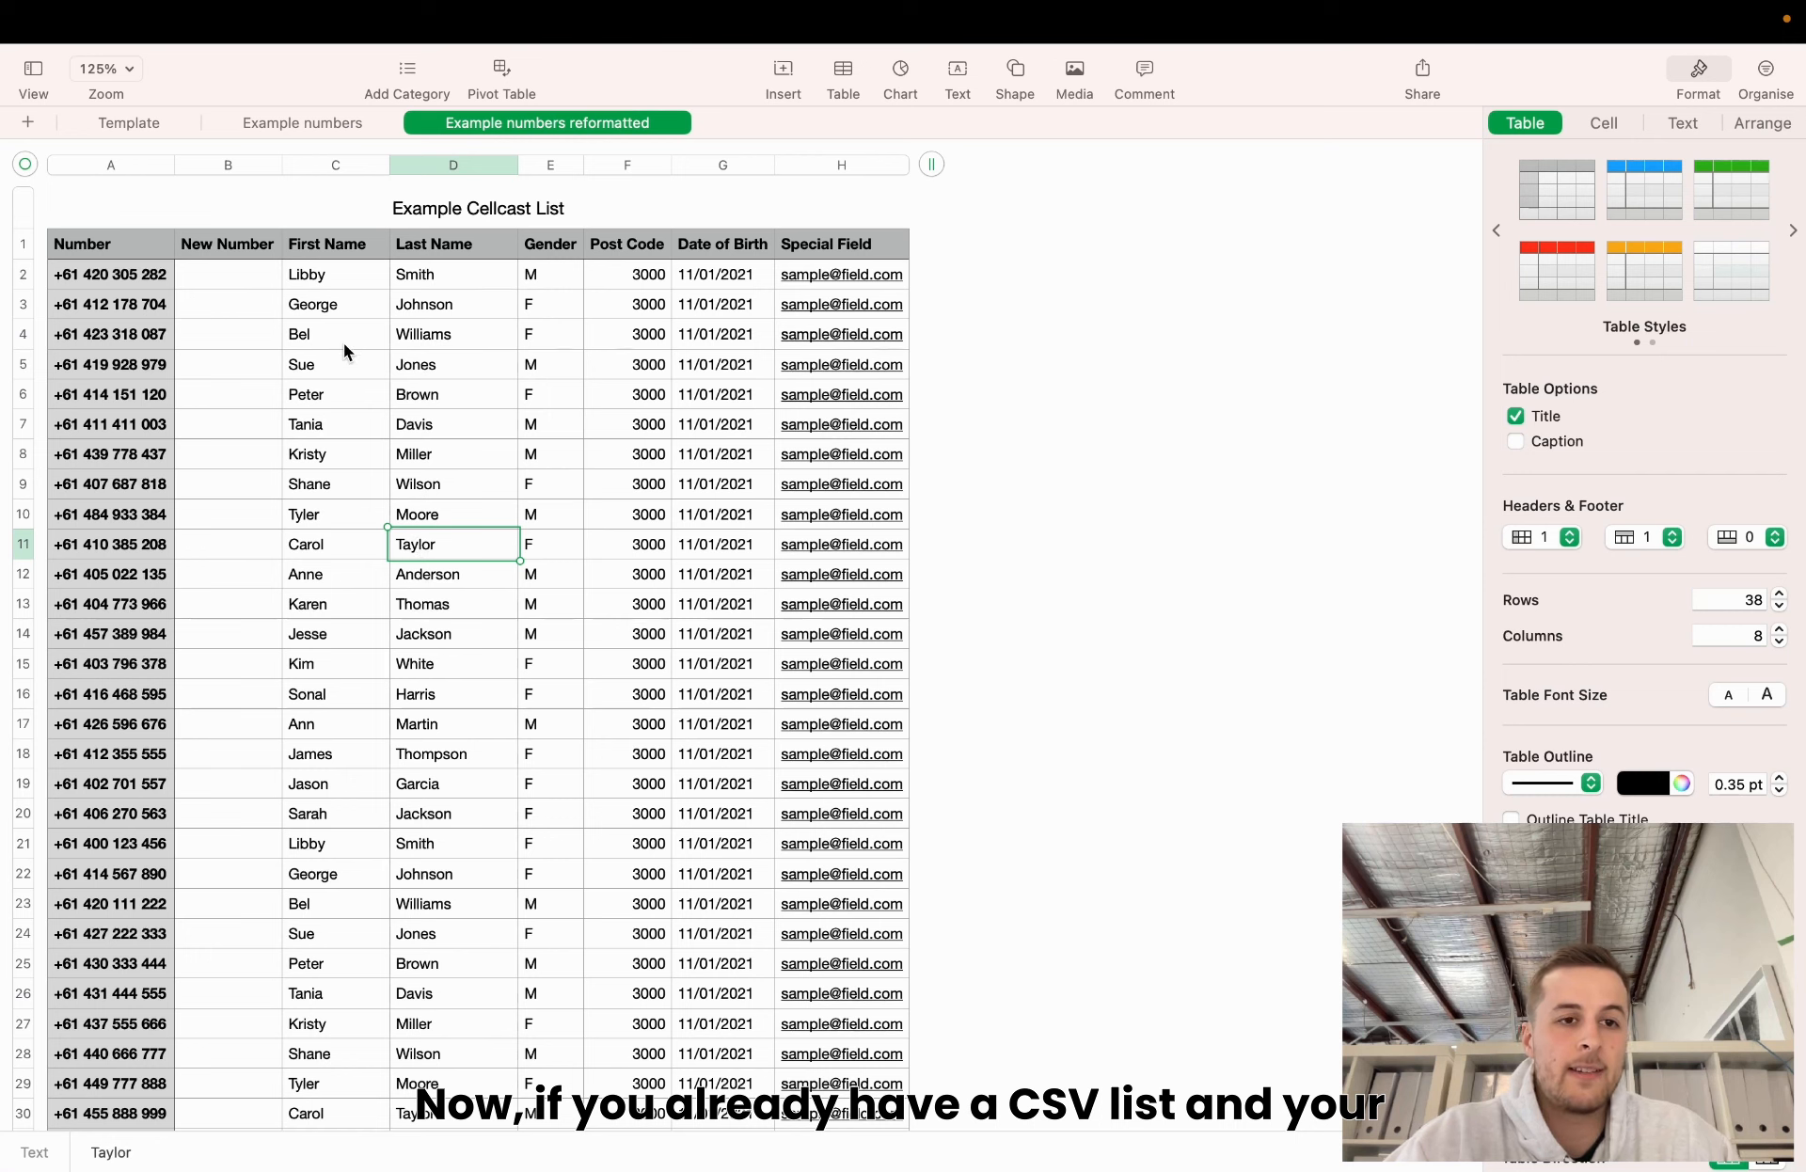
pyautogui.click(113, 273)
pyautogui.doubleClick(96, 329)
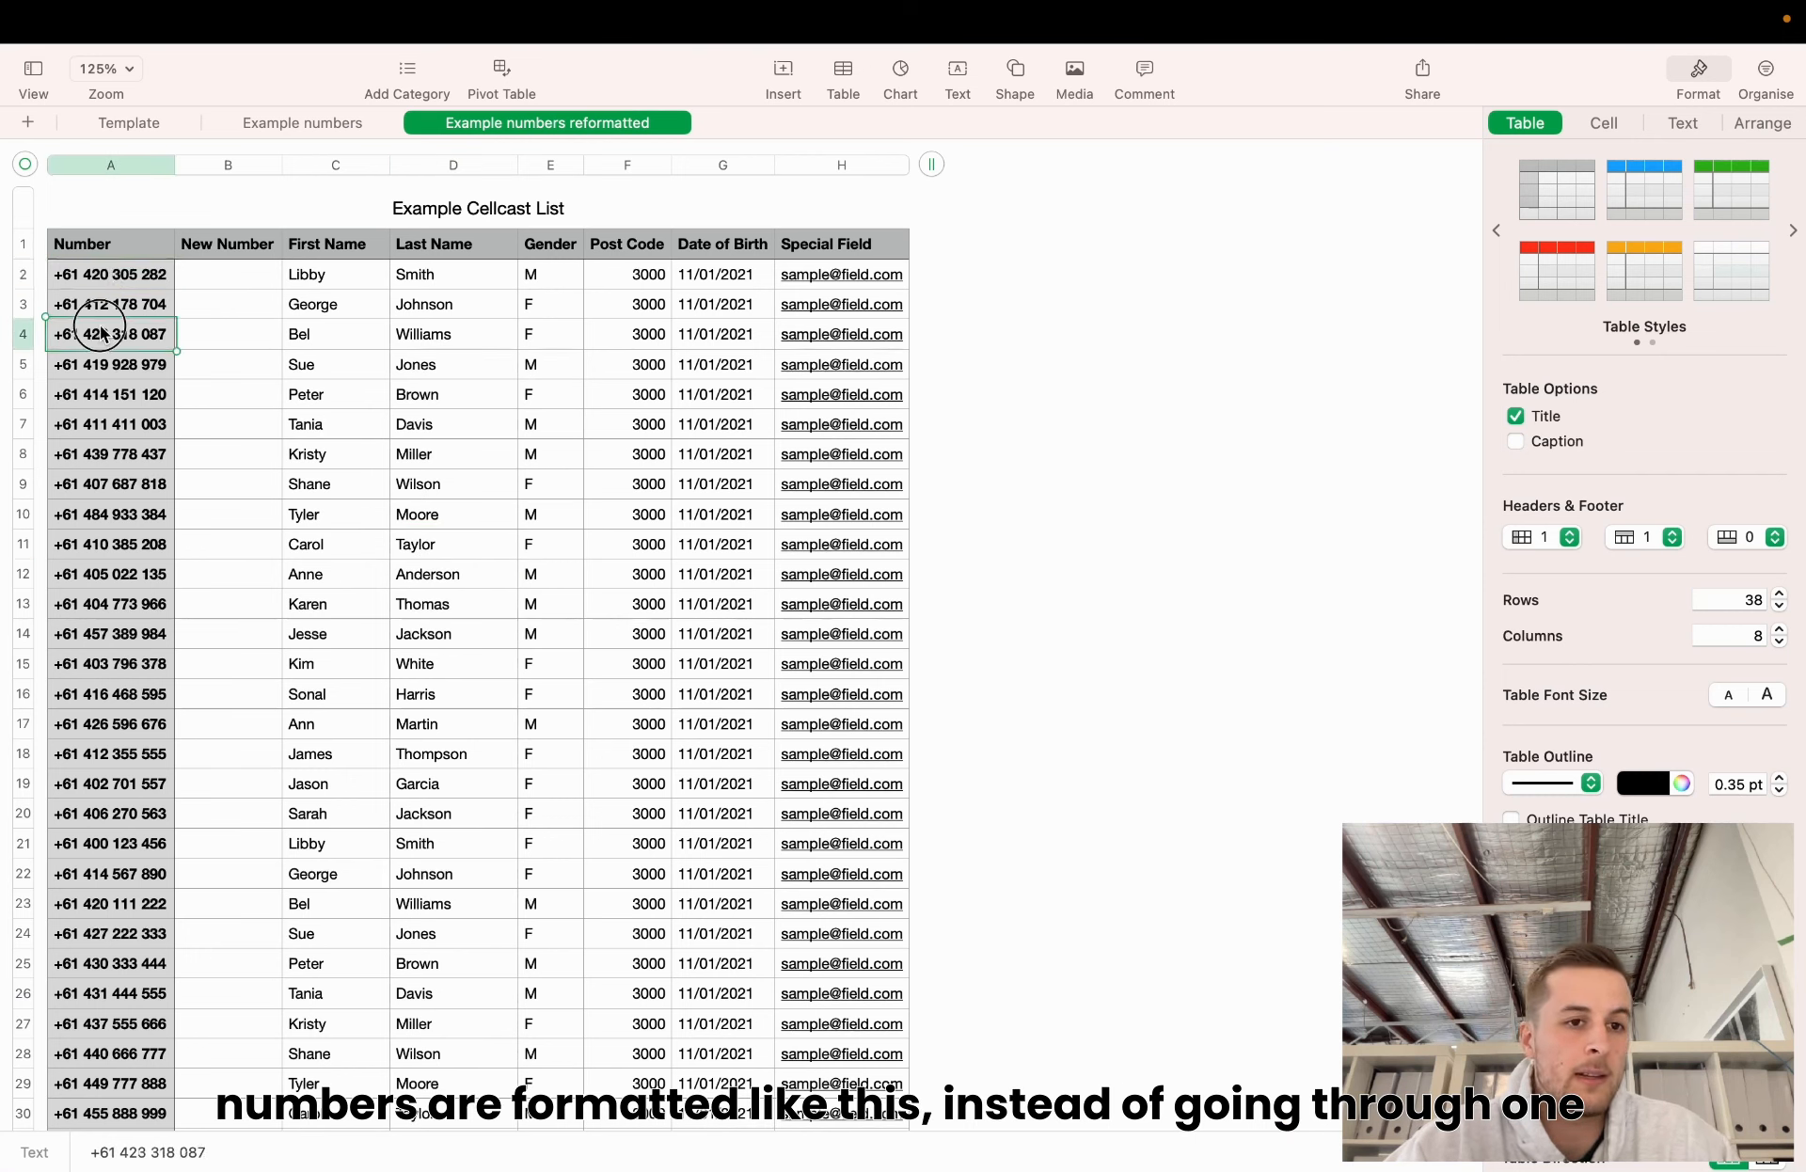
pyautogui.click(120, 276)
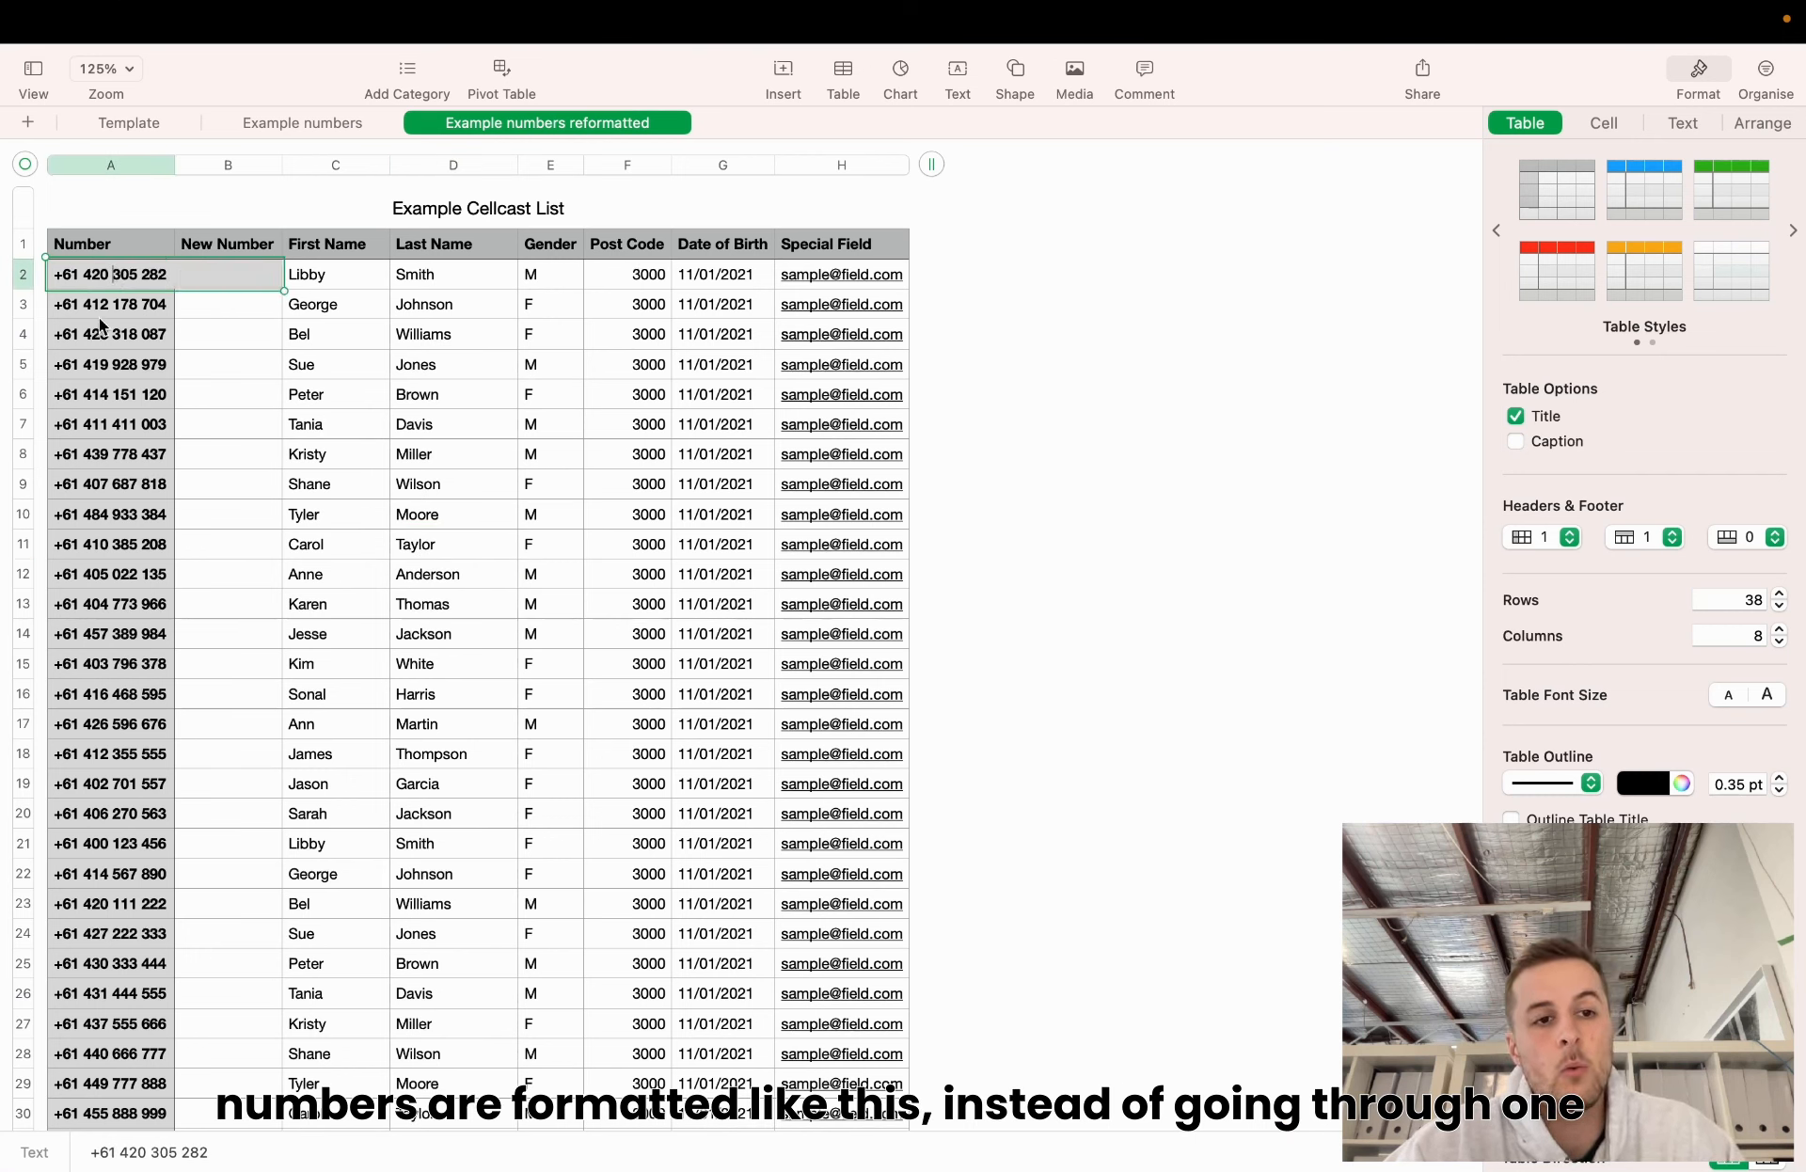
pyautogui.click(95, 305)
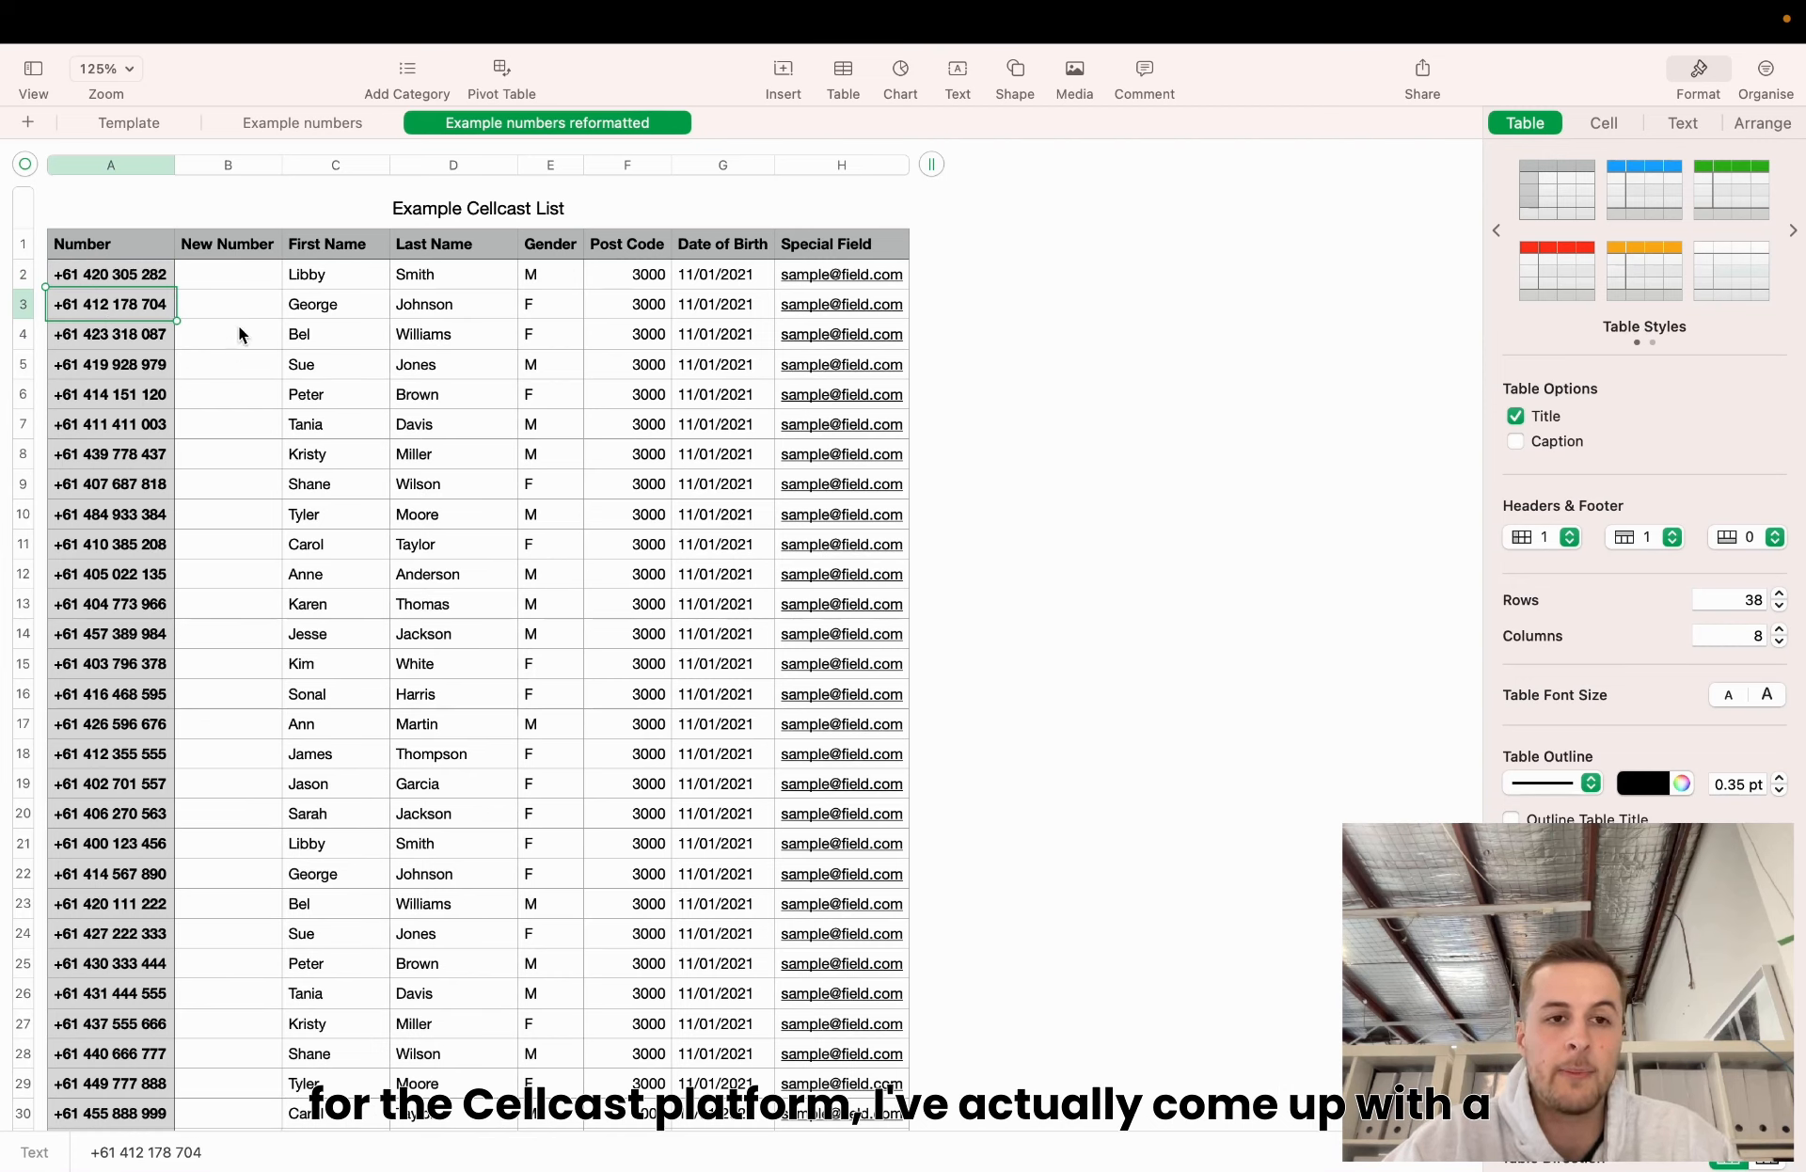
pyautogui.click(249, 273)
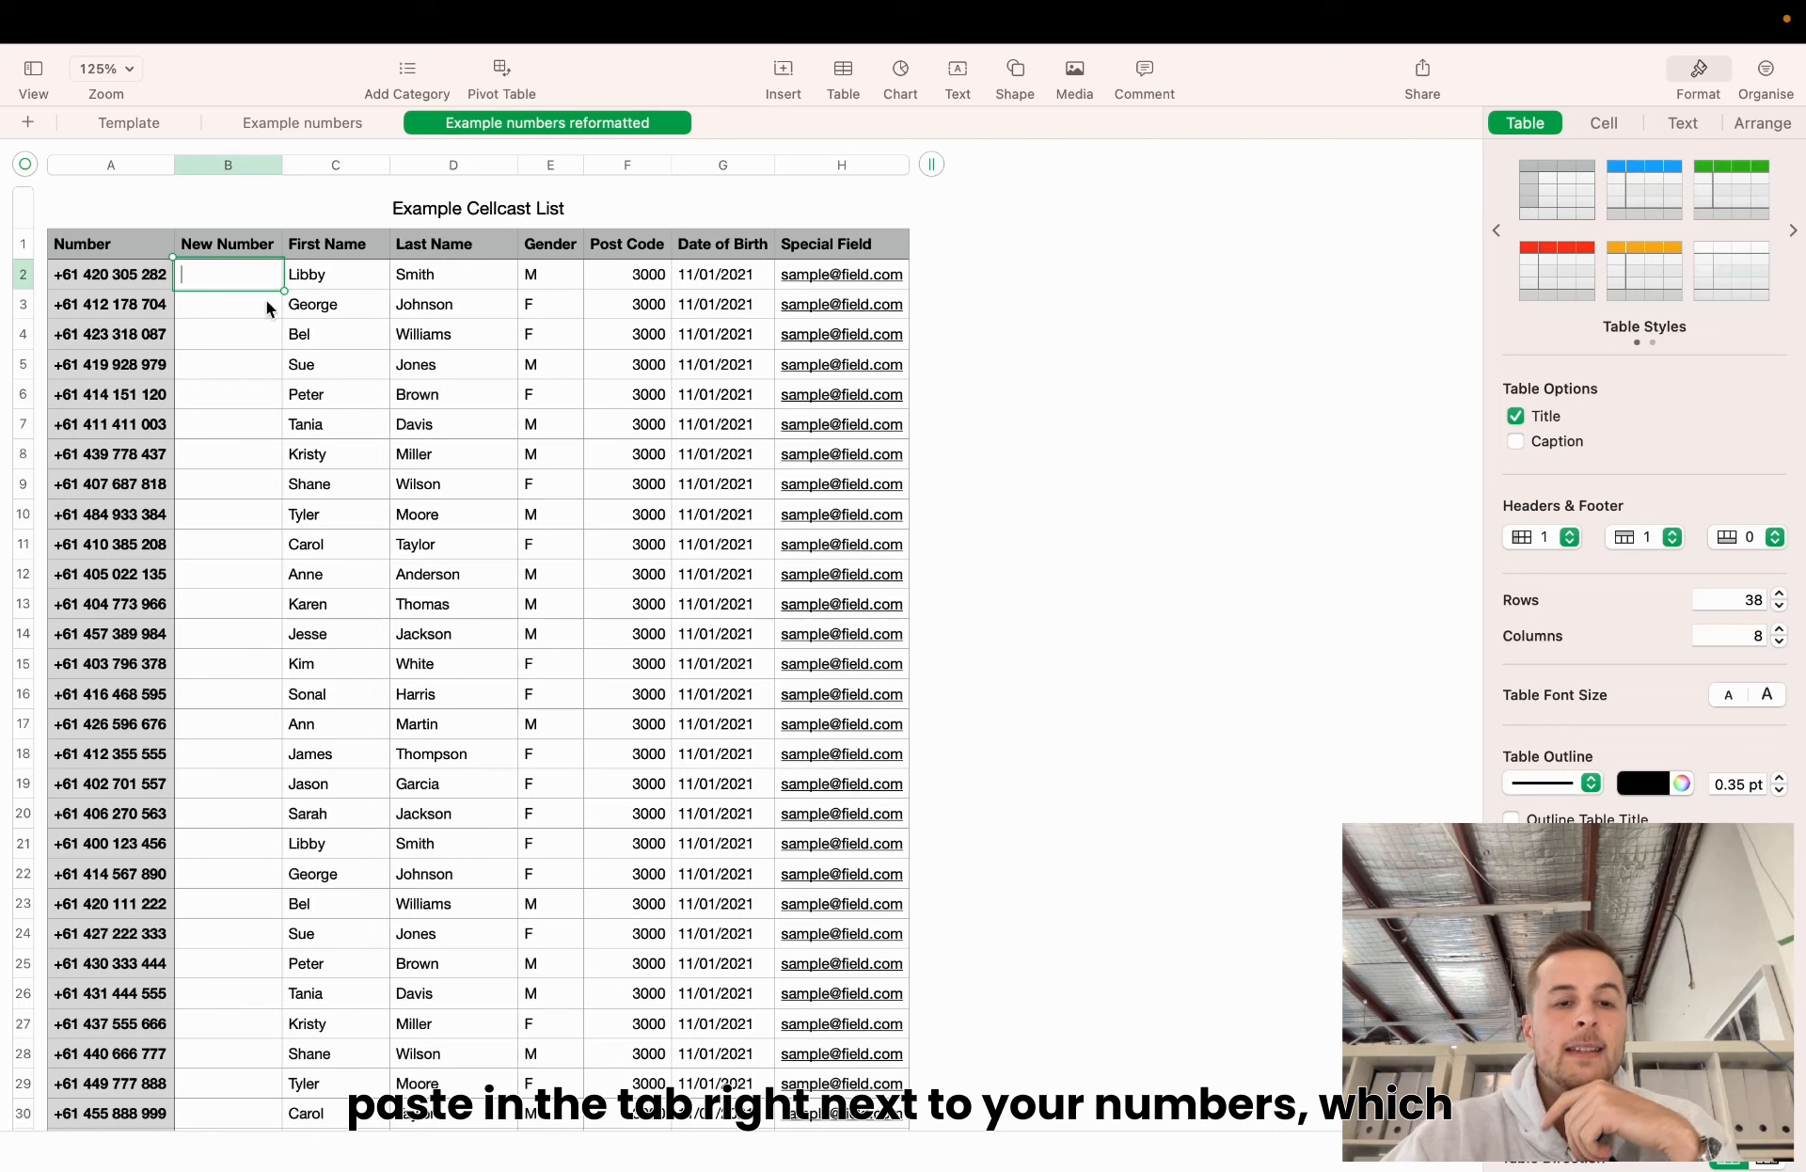
pyautogui.click(137, 279)
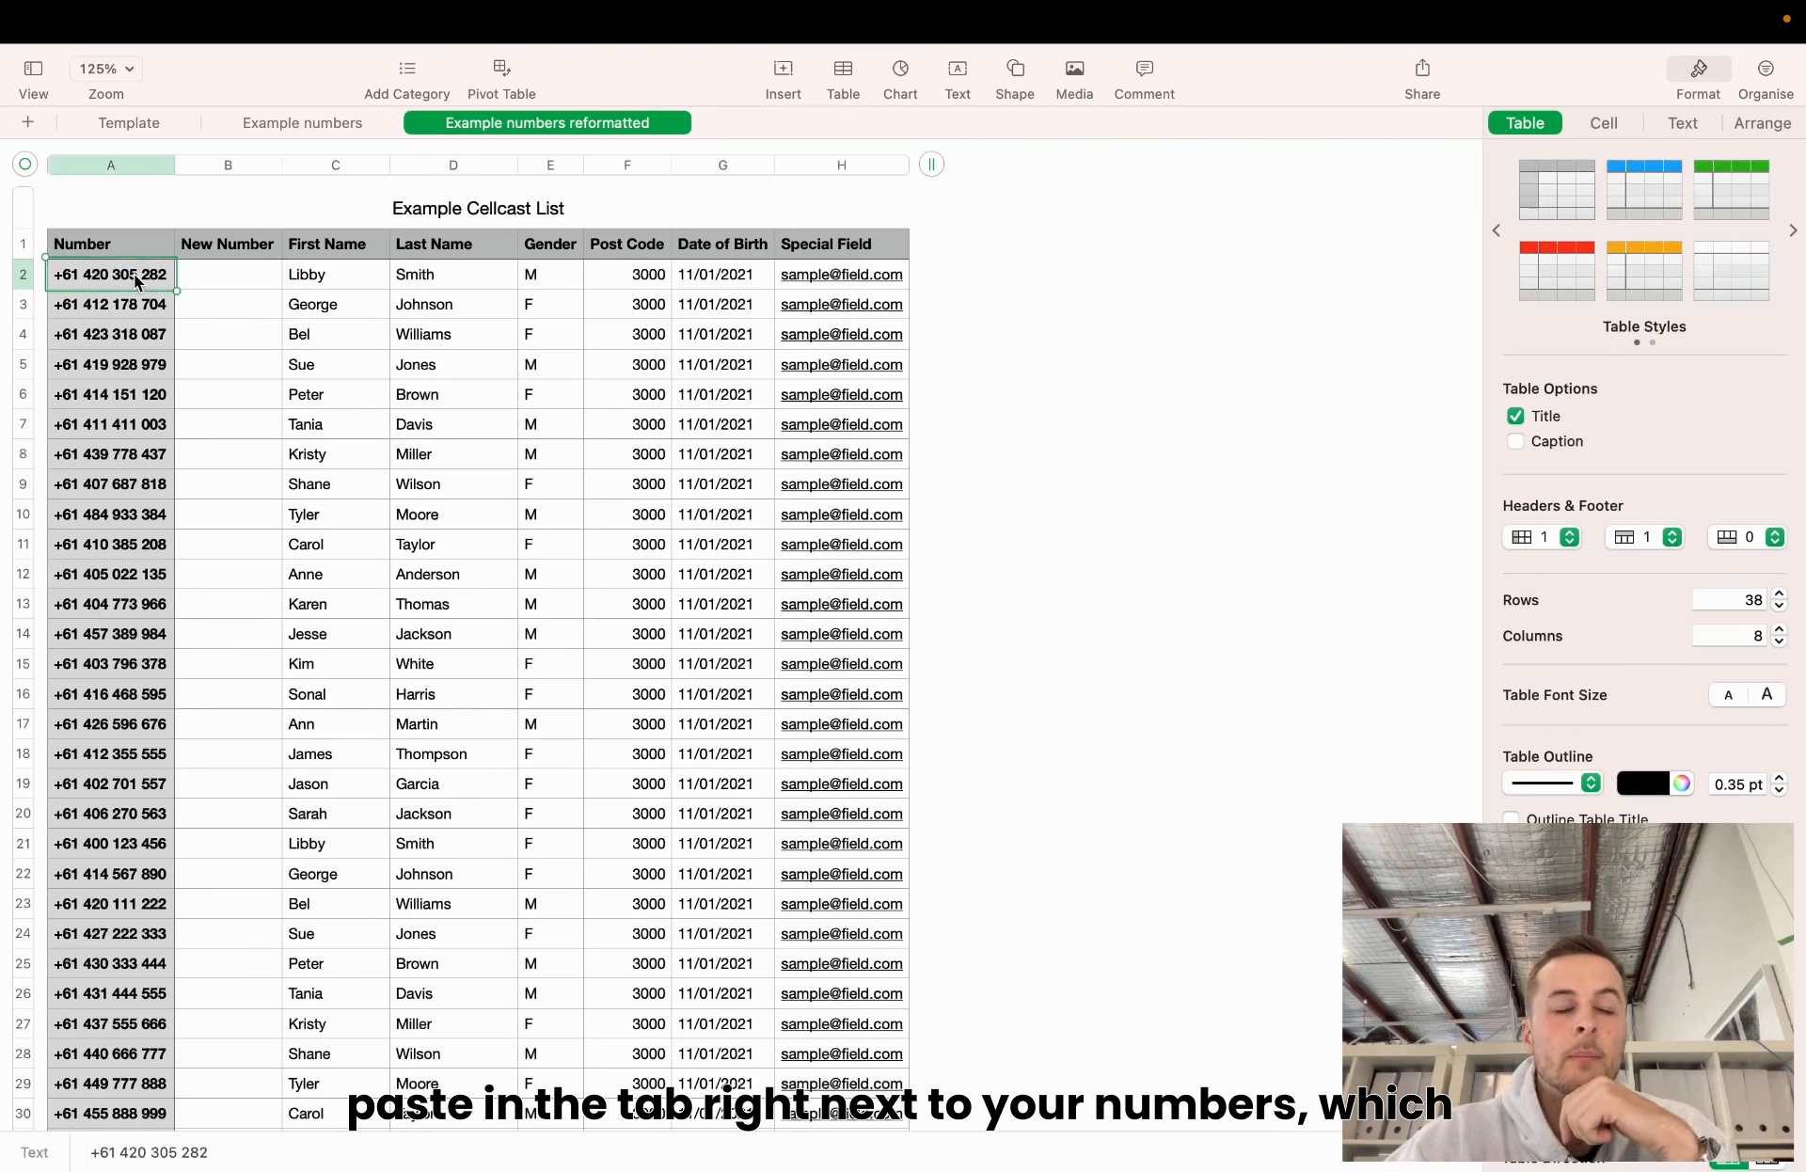
pyautogui.click(254, 273)
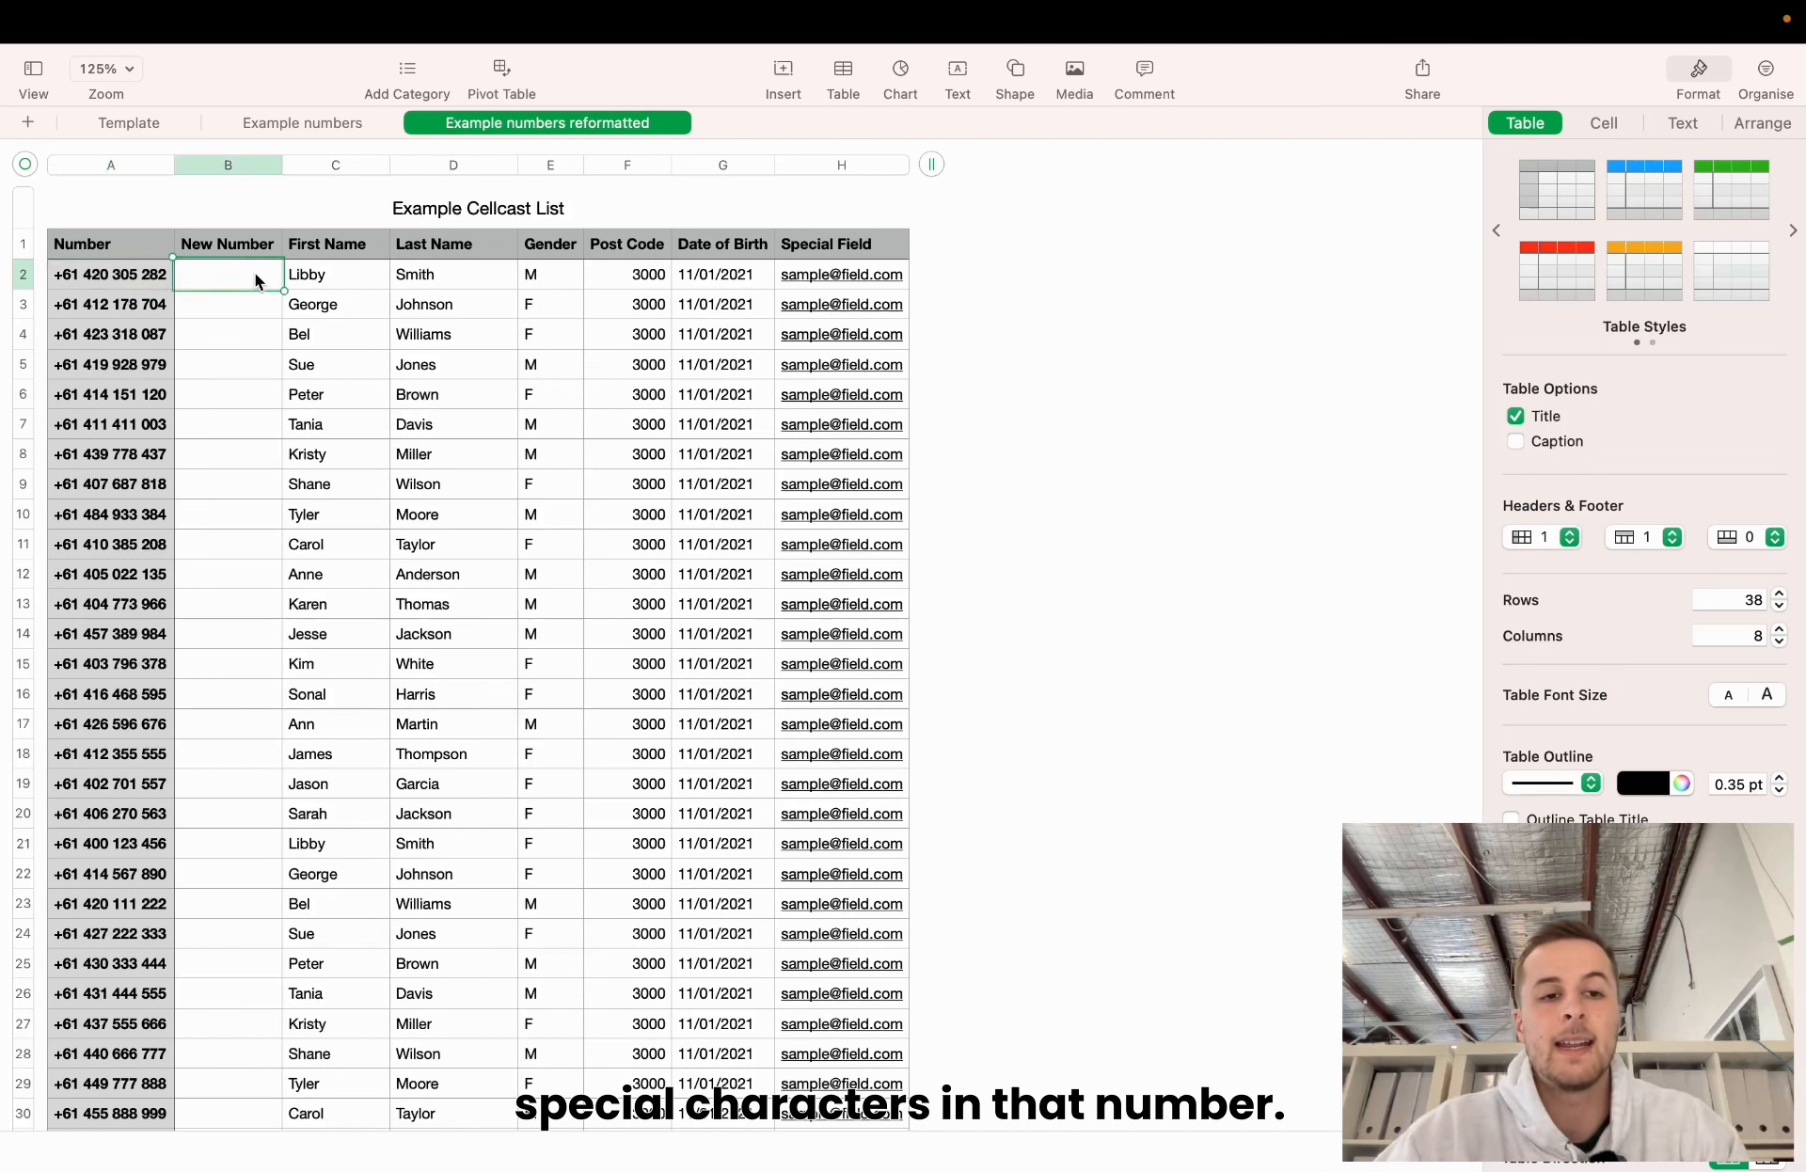
pyautogui.write('=')
pyautogui.write('IF(ISNUMBER(A2),SUBSTITUTE(SUBSTITUTE(SUBSTITUTE(SUBSTITUTE(SUBSTITUTE(A2," ",""),"-",""),"(",""),")","")," ",""),IFERROR(VALUE(SUBSTITUTE(SUBSTITUTE(SUBSTITUTE(SUBSTITUTE(SUBSTITUTE(A2," ",""),"-",""),"(",""),")","")," ","")), "")')
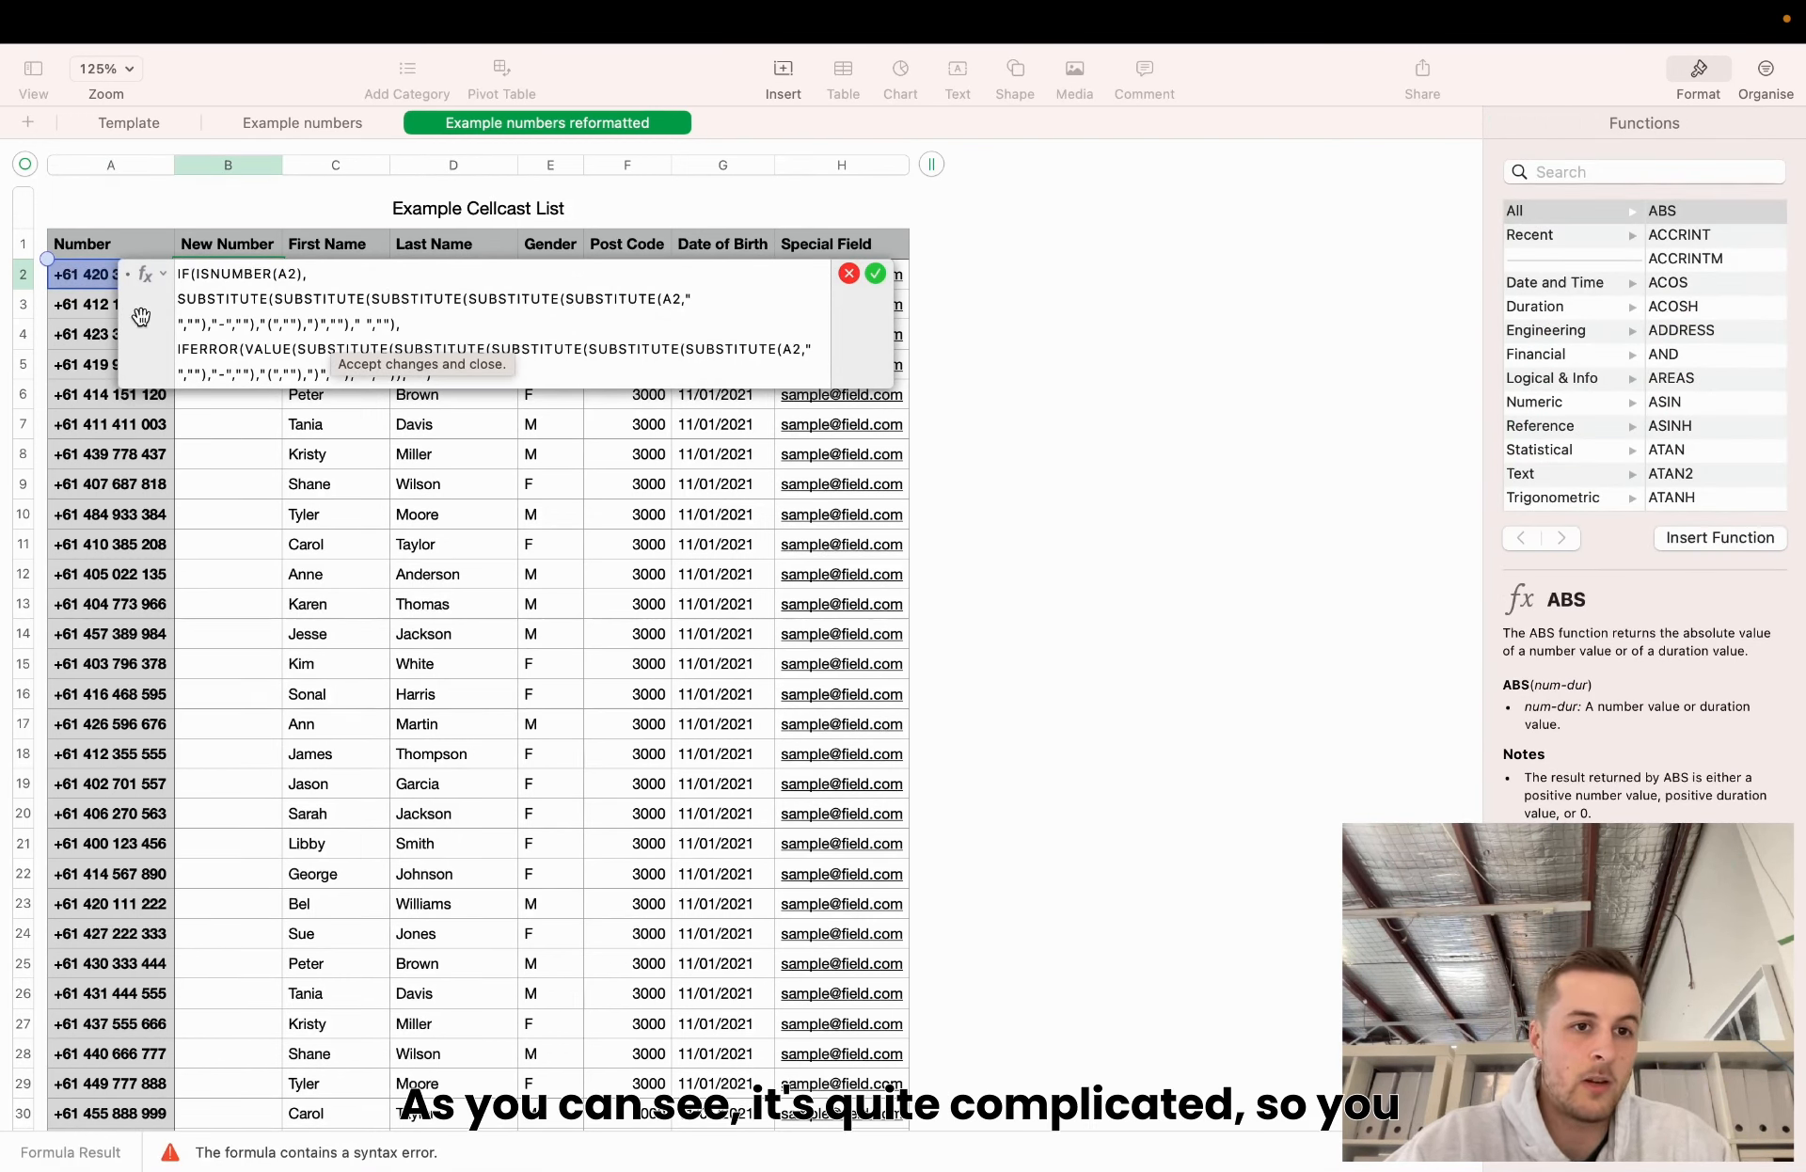
pyautogui.moveTo(141, 316); pyautogui.dragTo(218, 391)
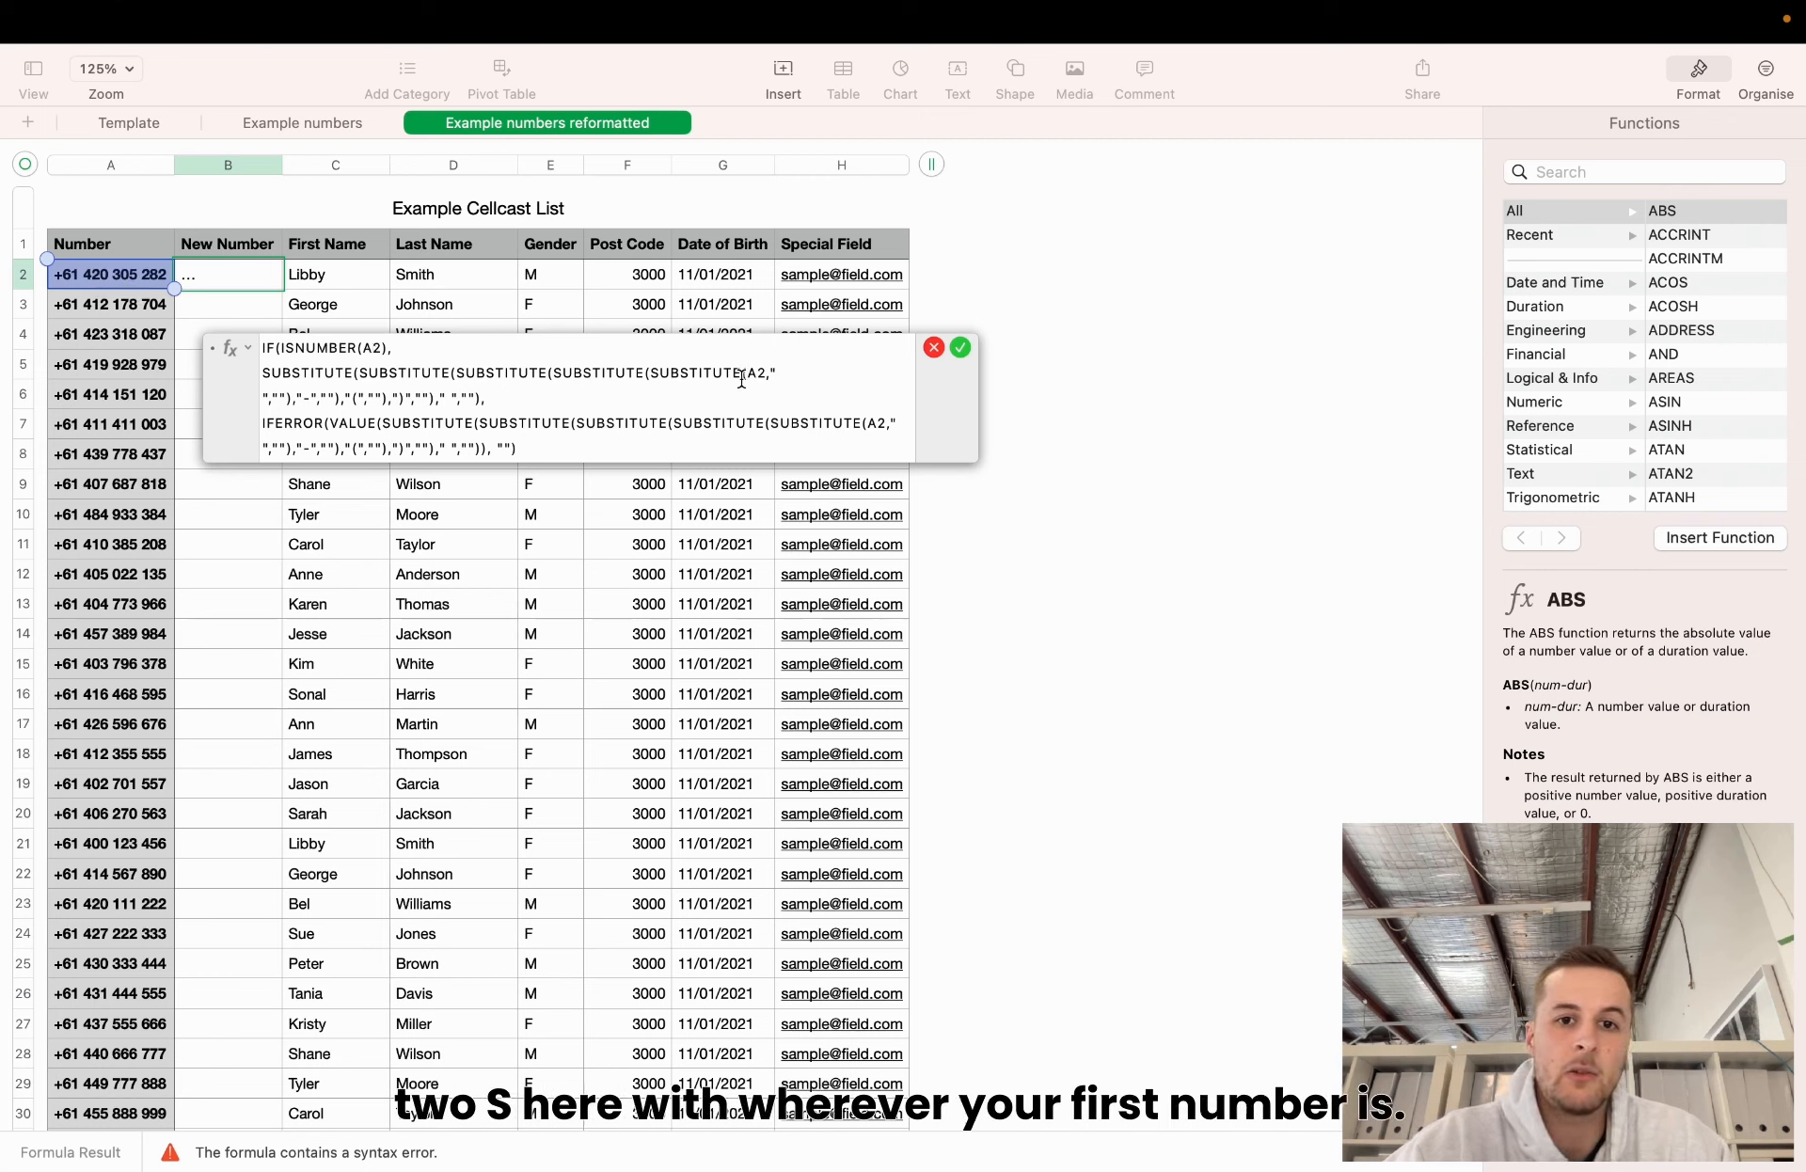
pyautogui.click(877, 424)
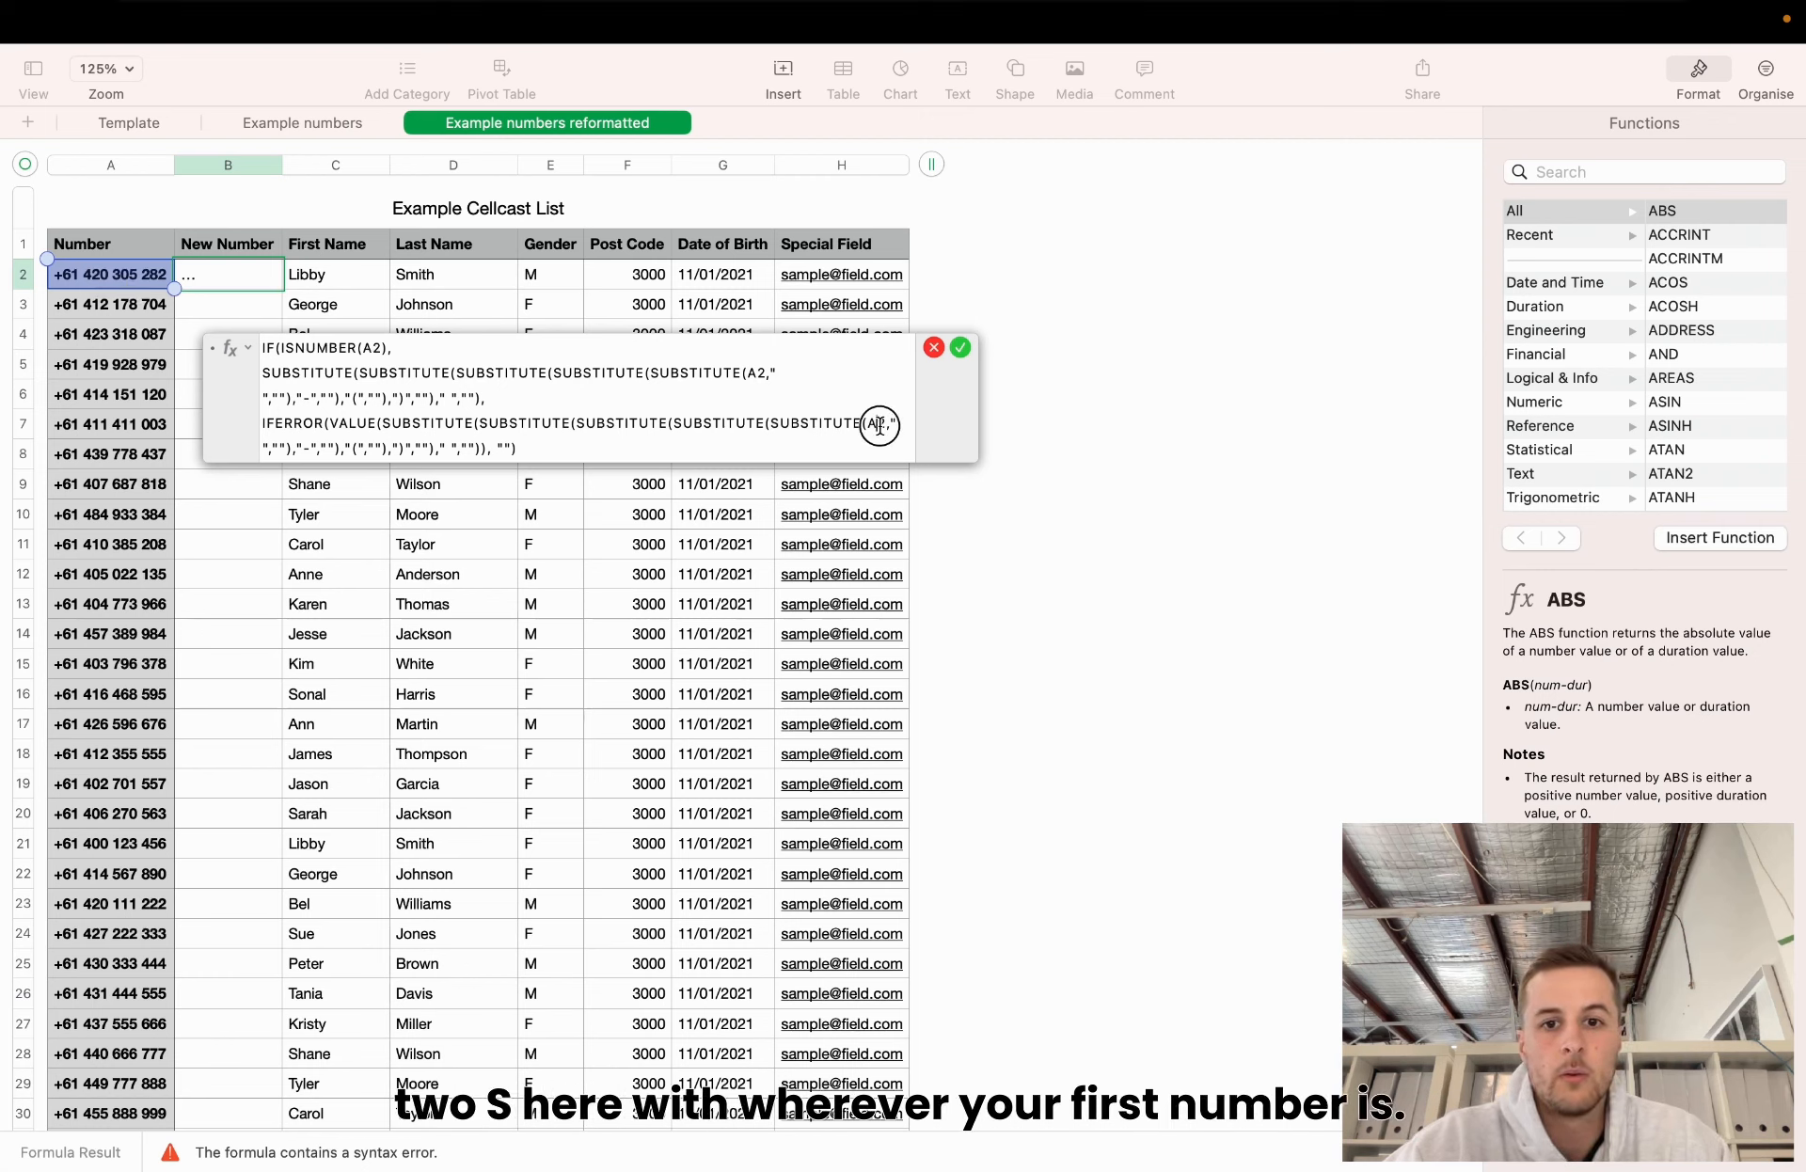
pyautogui.click(963, 350)
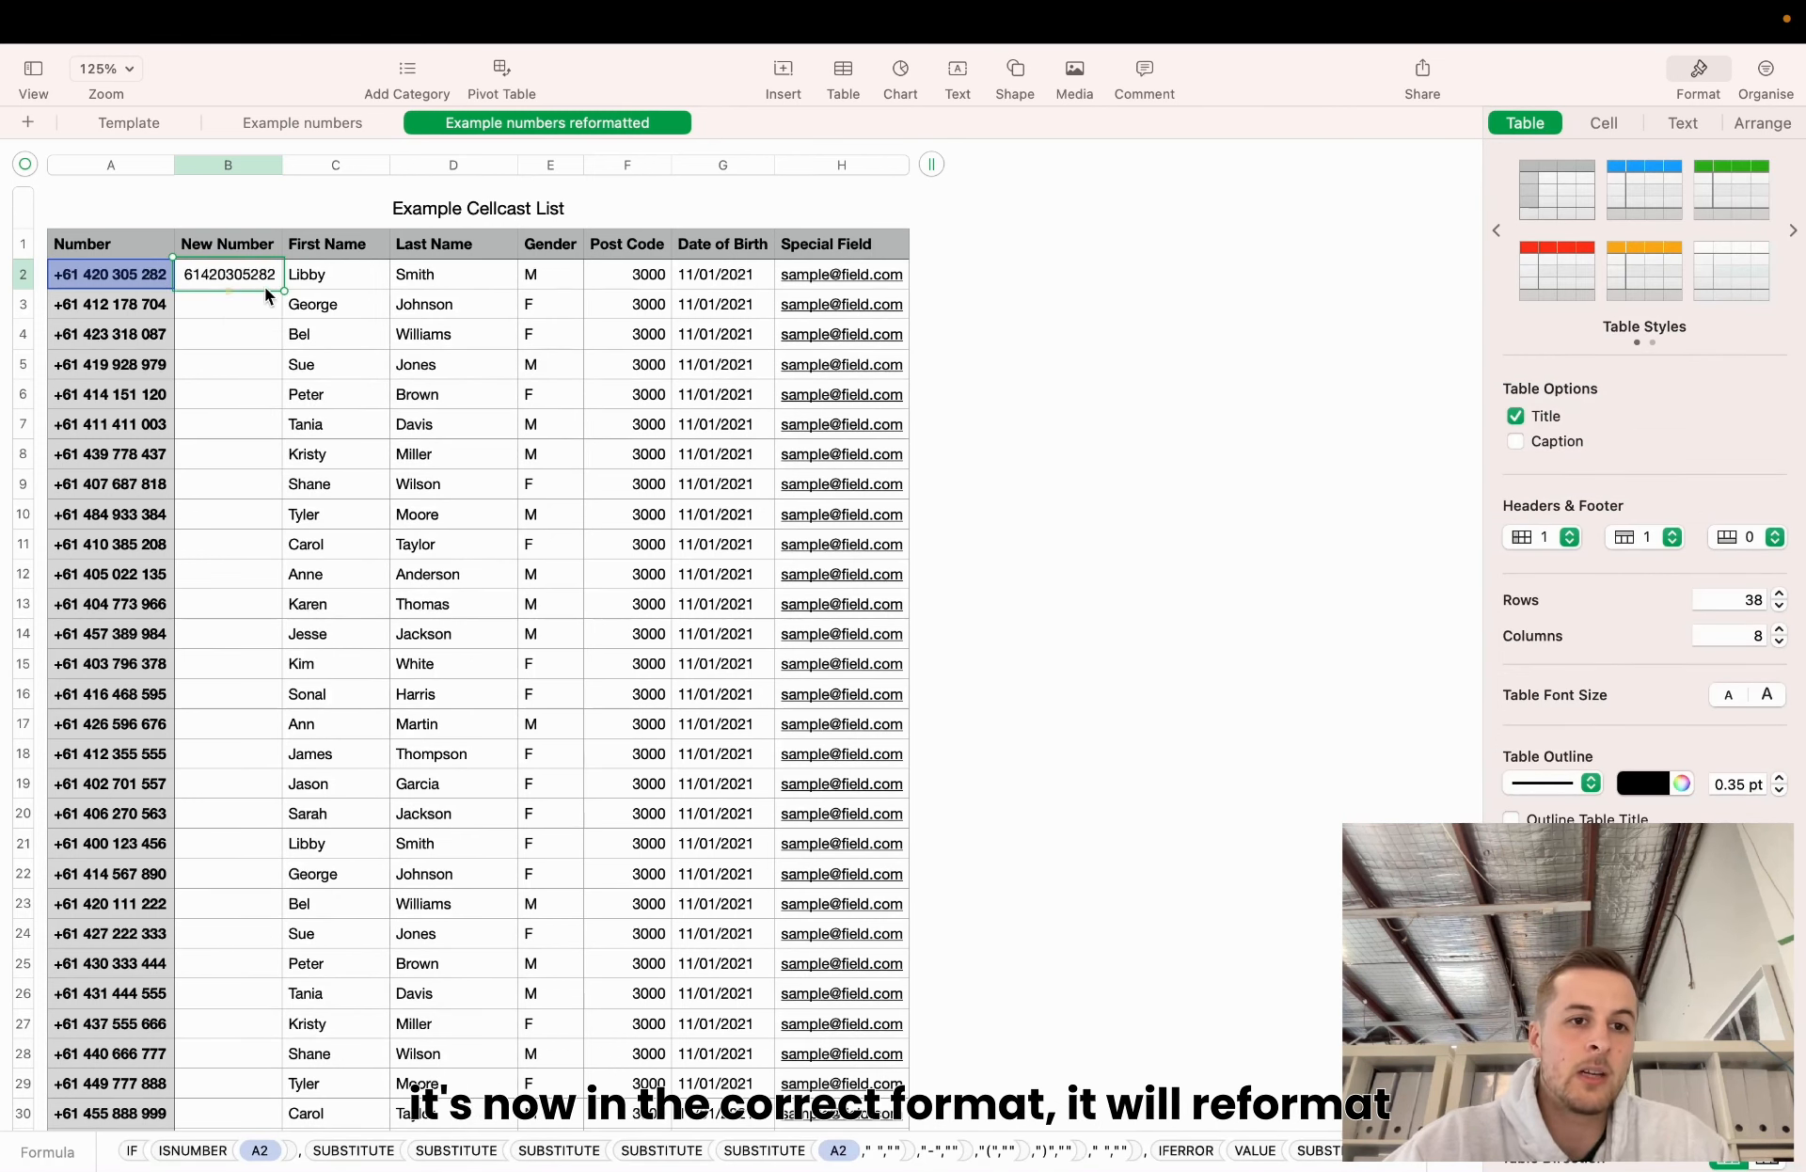
# Copy B2's cleaning formula down column B through row 38 for all 37 contacts.
pyautogui.moveTo(227, 291); pyautogui.dragTo(235, 677)
pyautogui.scroll(7, 341, 636)
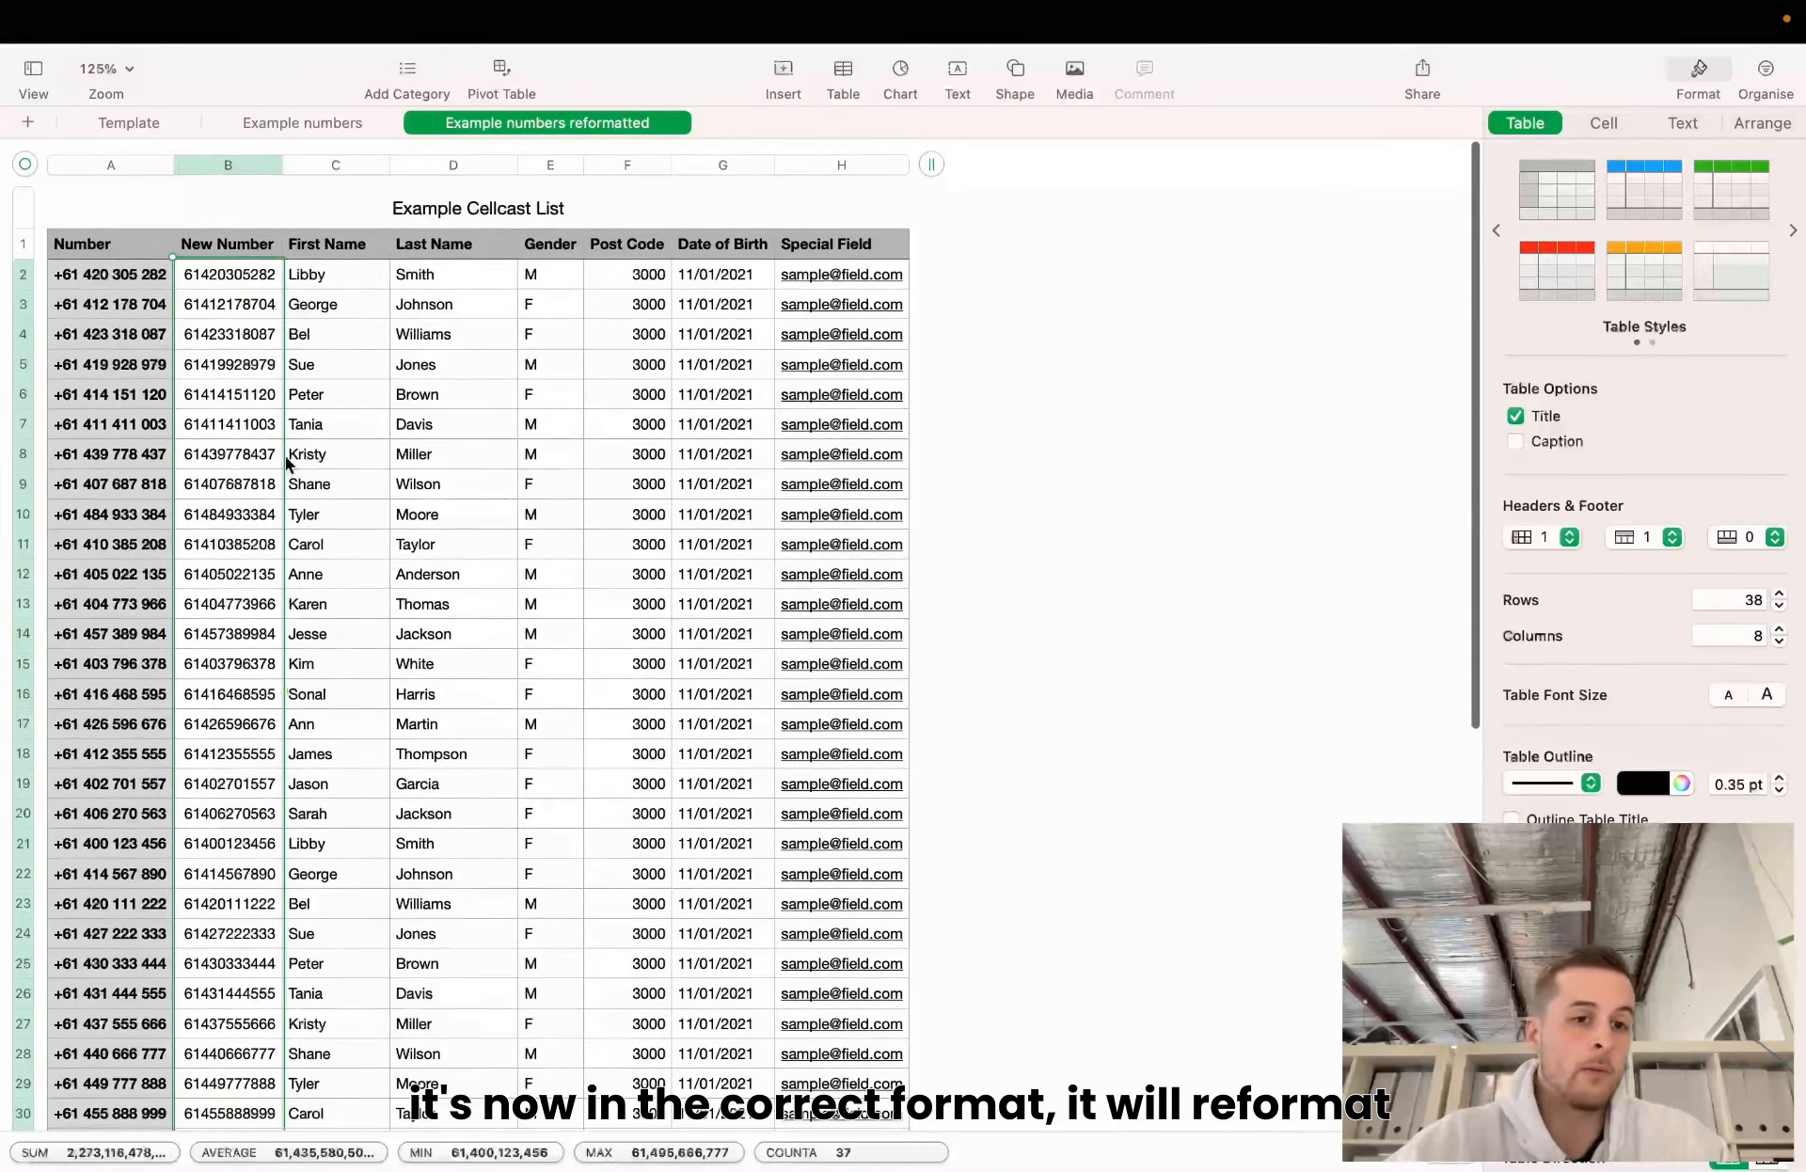
pyautogui.click(402, 481)
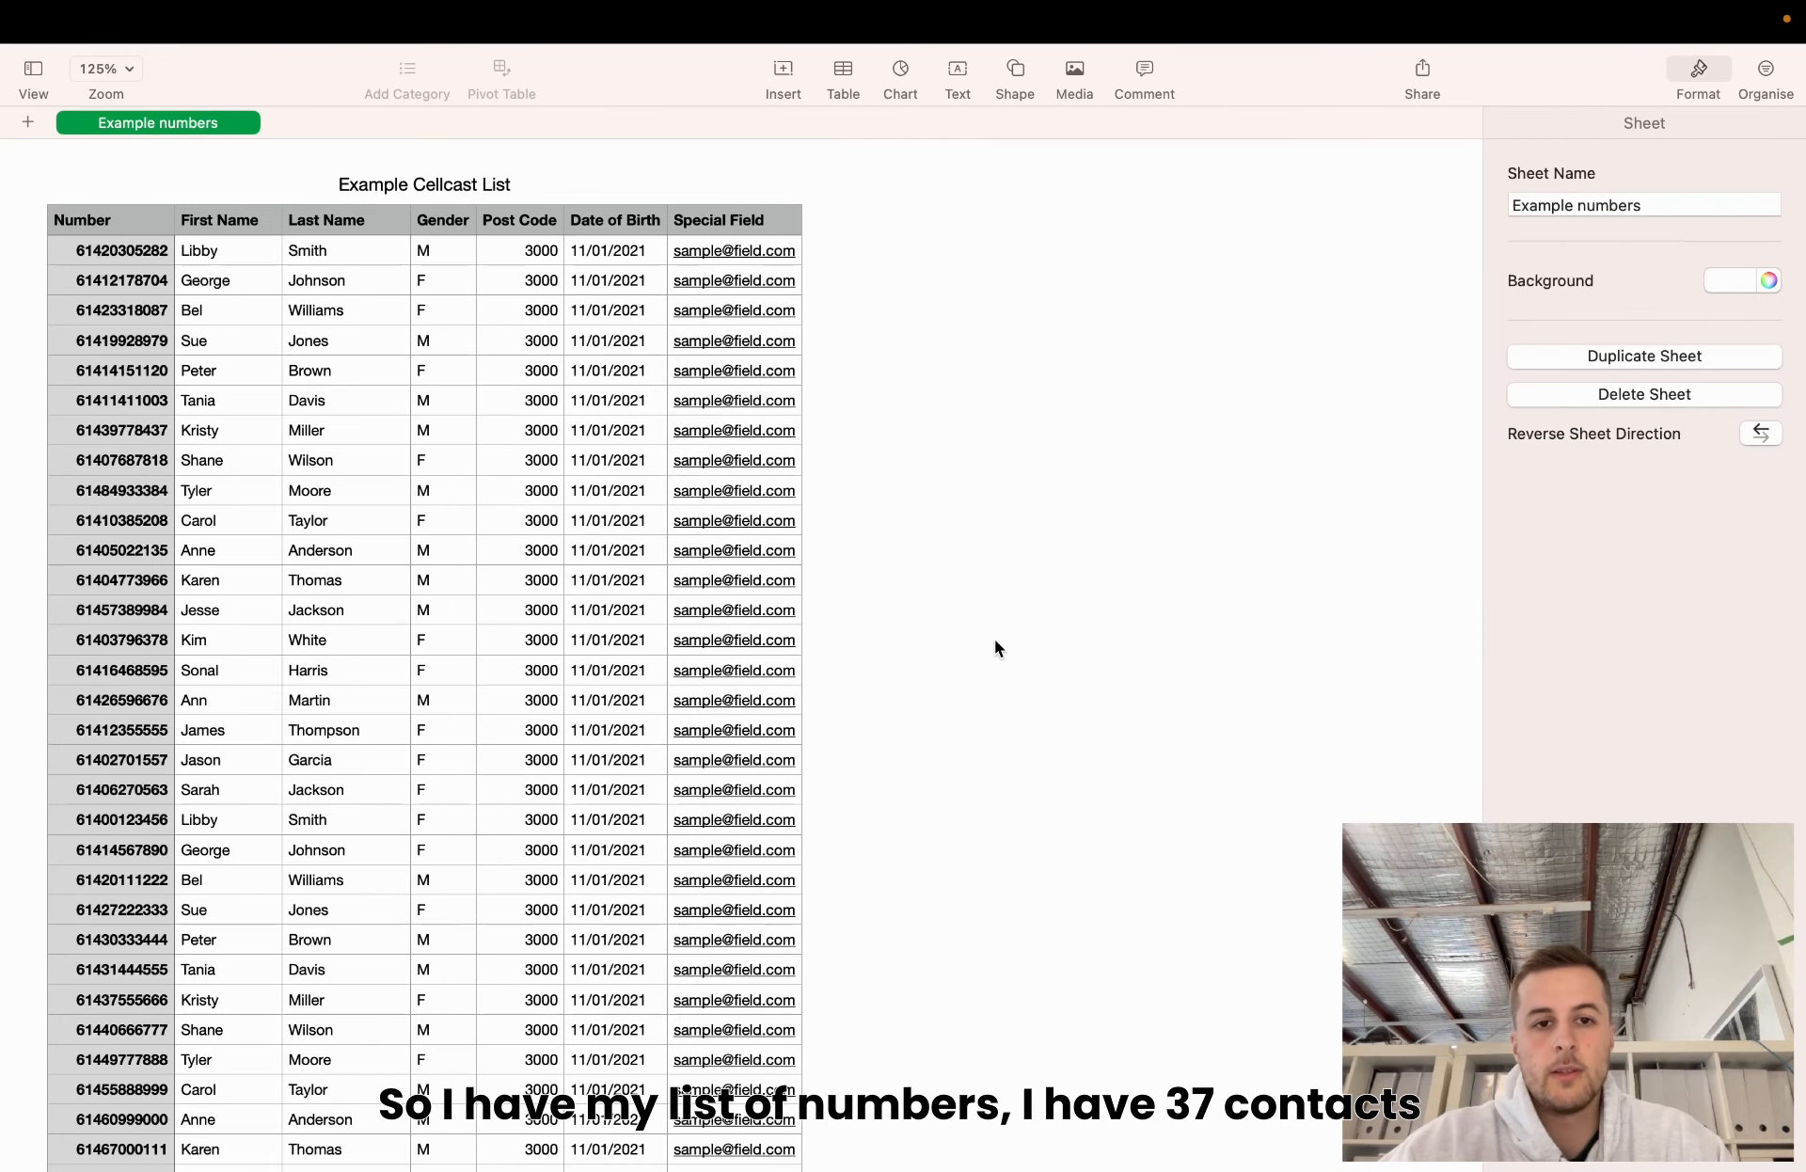
pyautogui.scroll(-5, 275, 504)
pyautogui.click(274, 504)
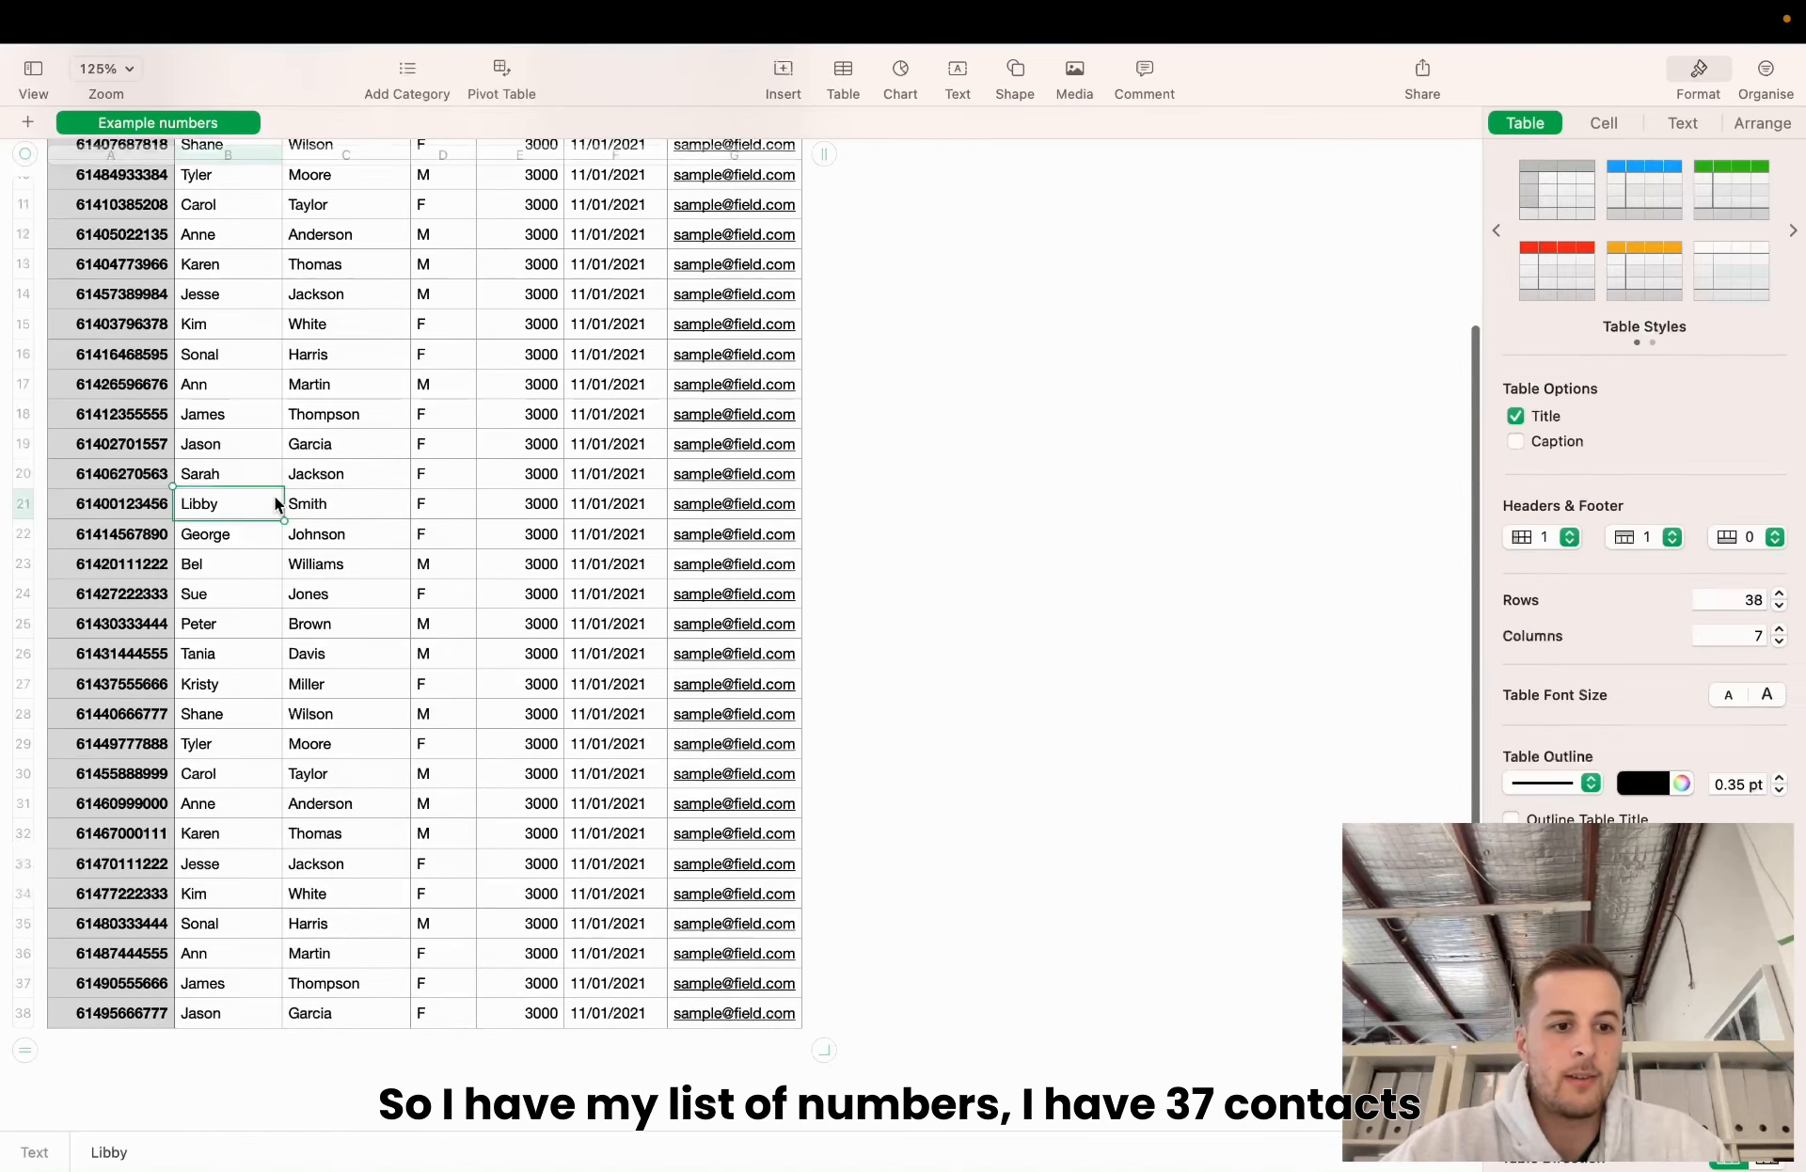
pyautogui.scroll(5, 33, 1024)
pyautogui.click(172, 25)
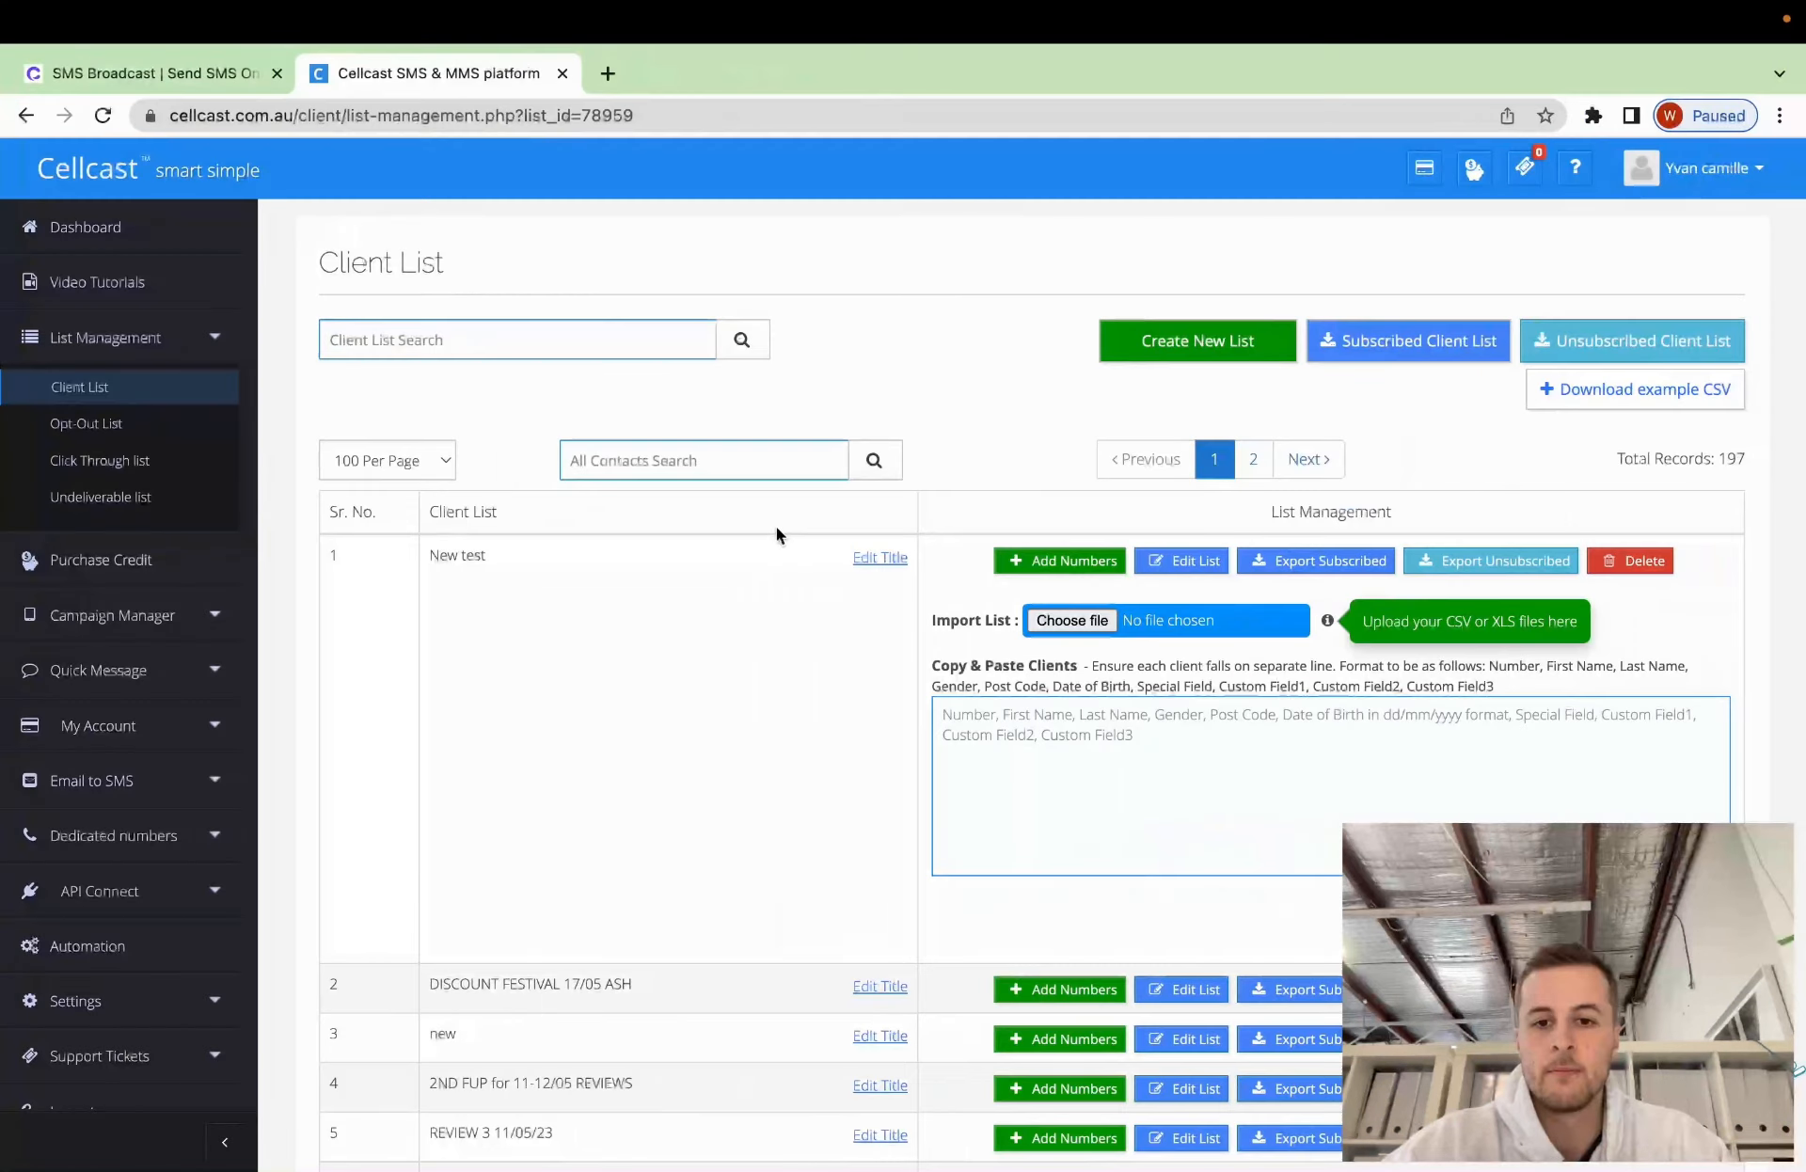
# Choose the reformatted contacts CSV file for import into the New test list.
pyautogui.click(1074, 624)
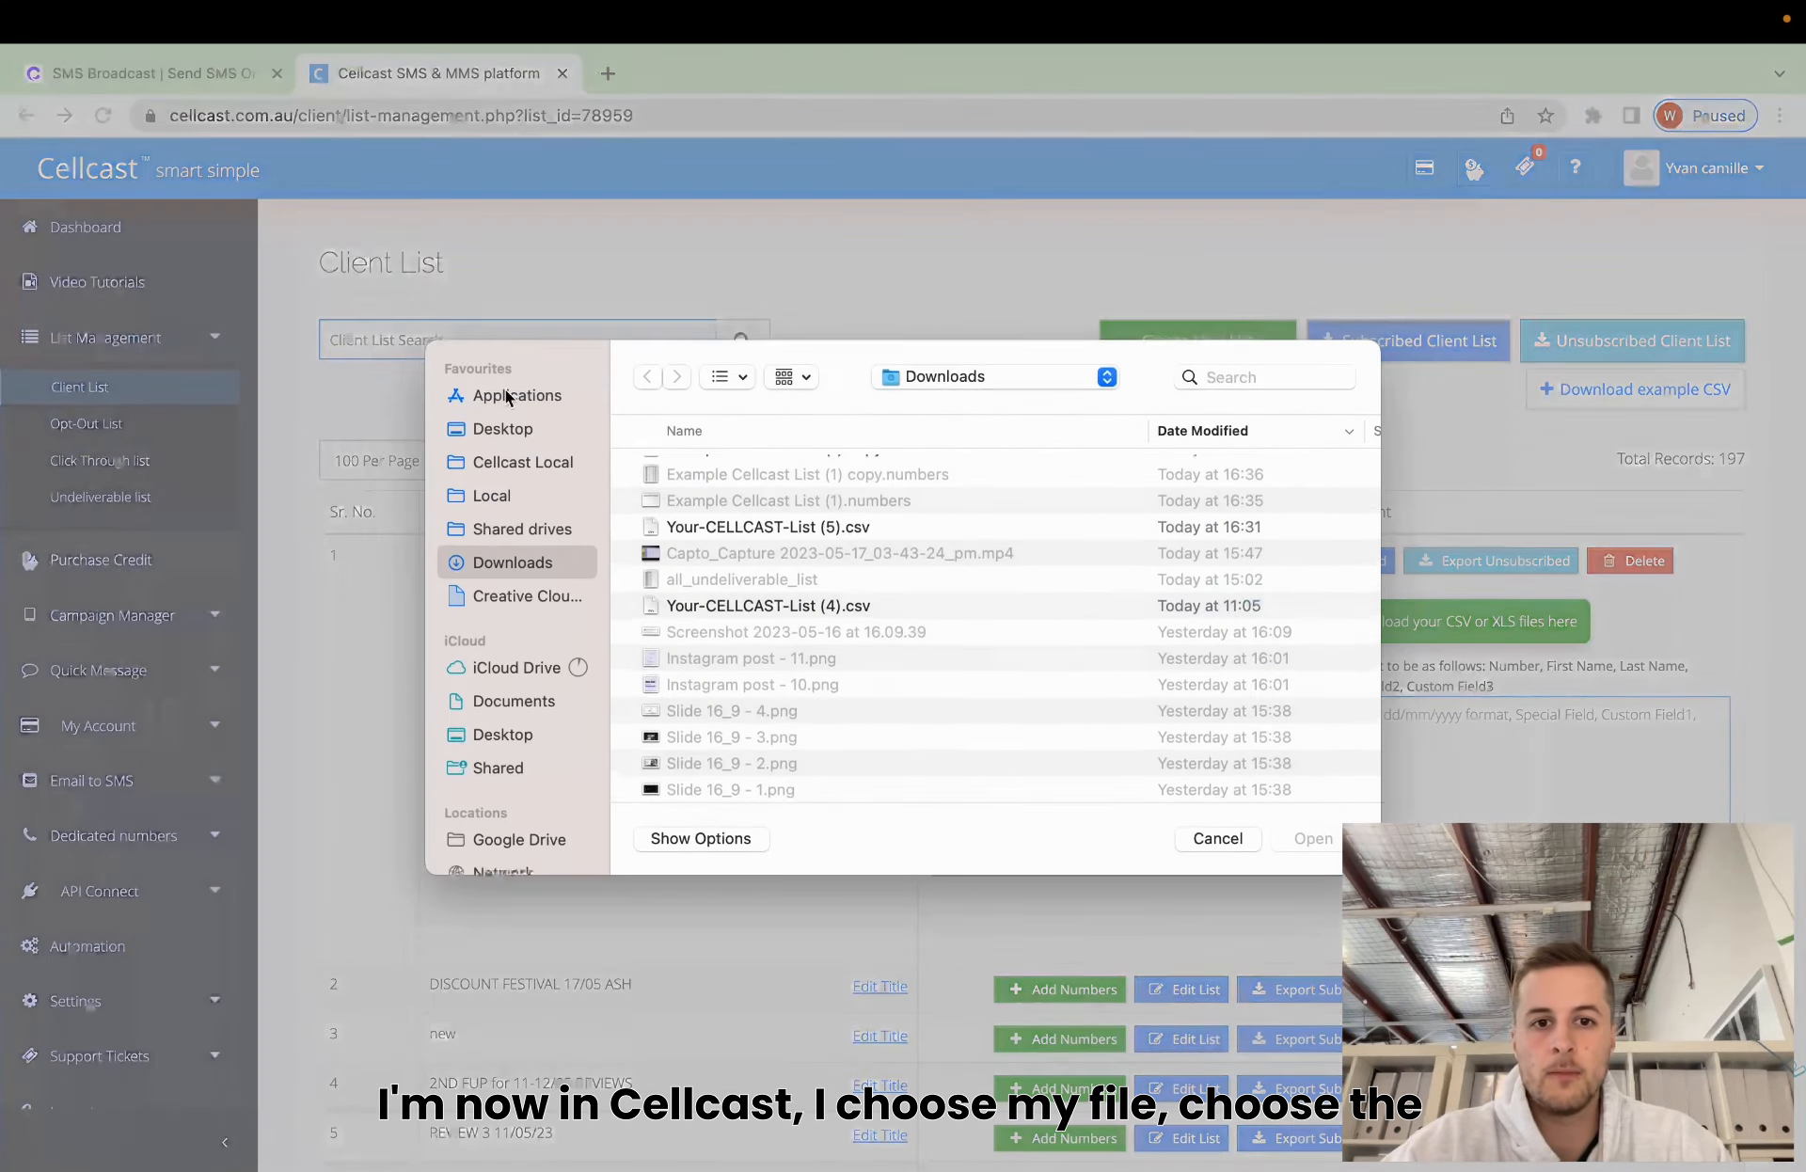
pyautogui.click(790, 469)
pyautogui.press('Return')
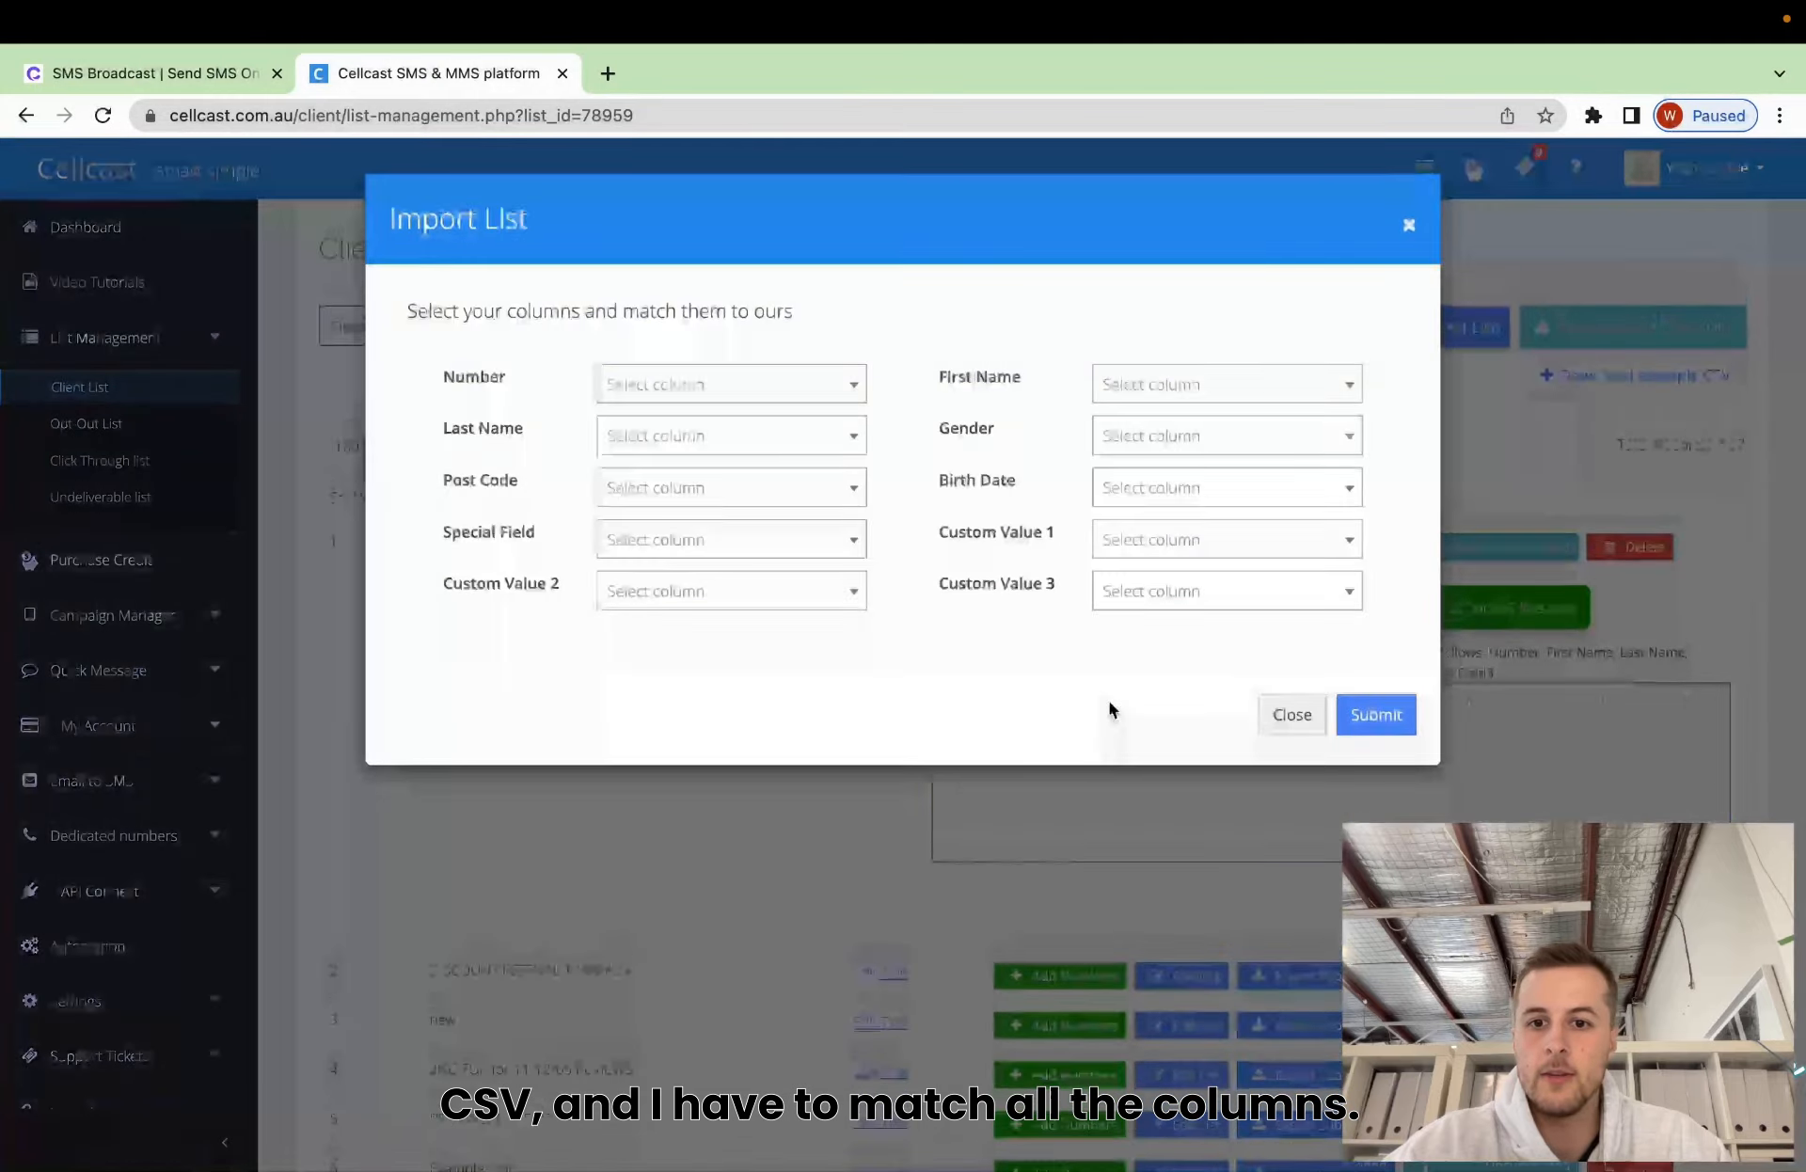
# Match Number, Last Name, First Name, Post Code and Gender to the file's matching columns.
pyautogui.click(814, 395)
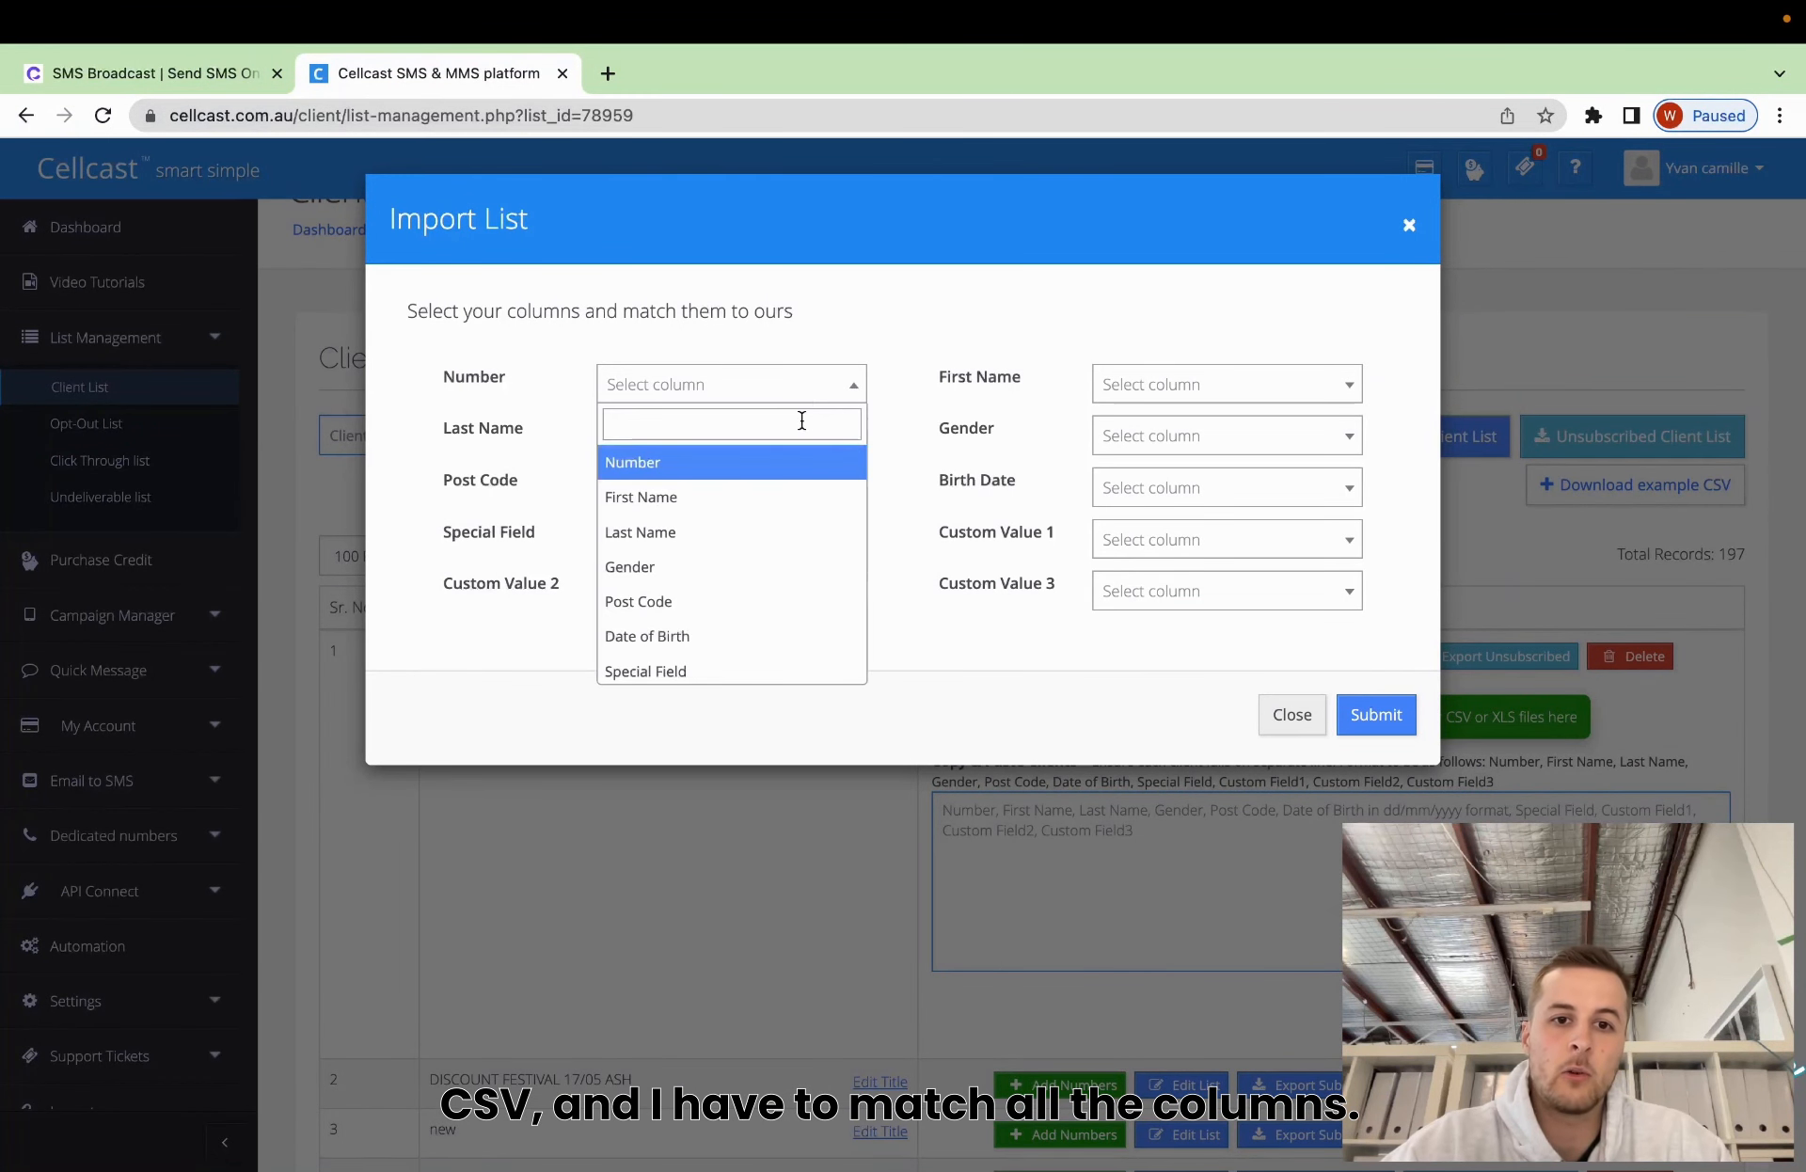
pyautogui.click(770, 463)
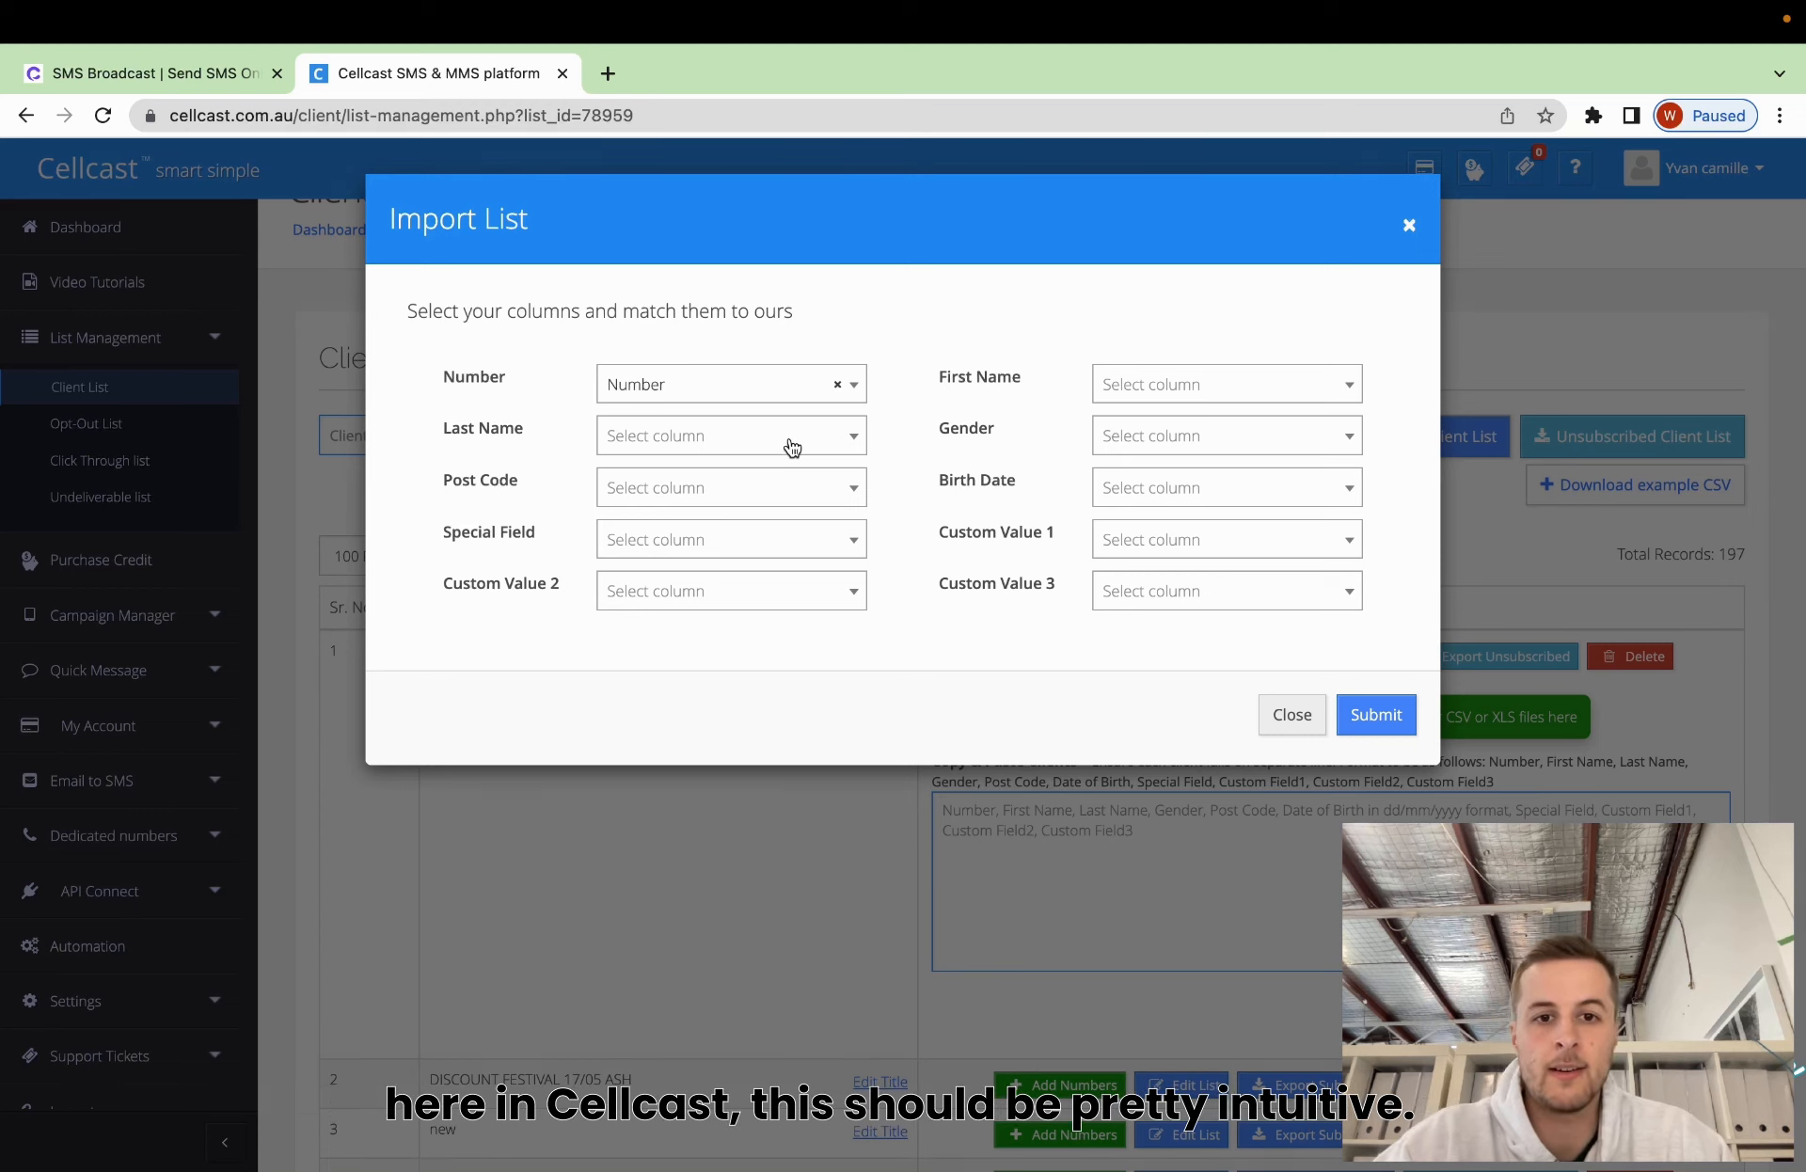
pyautogui.click(791, 444)
pyautogui.click(711, 584)
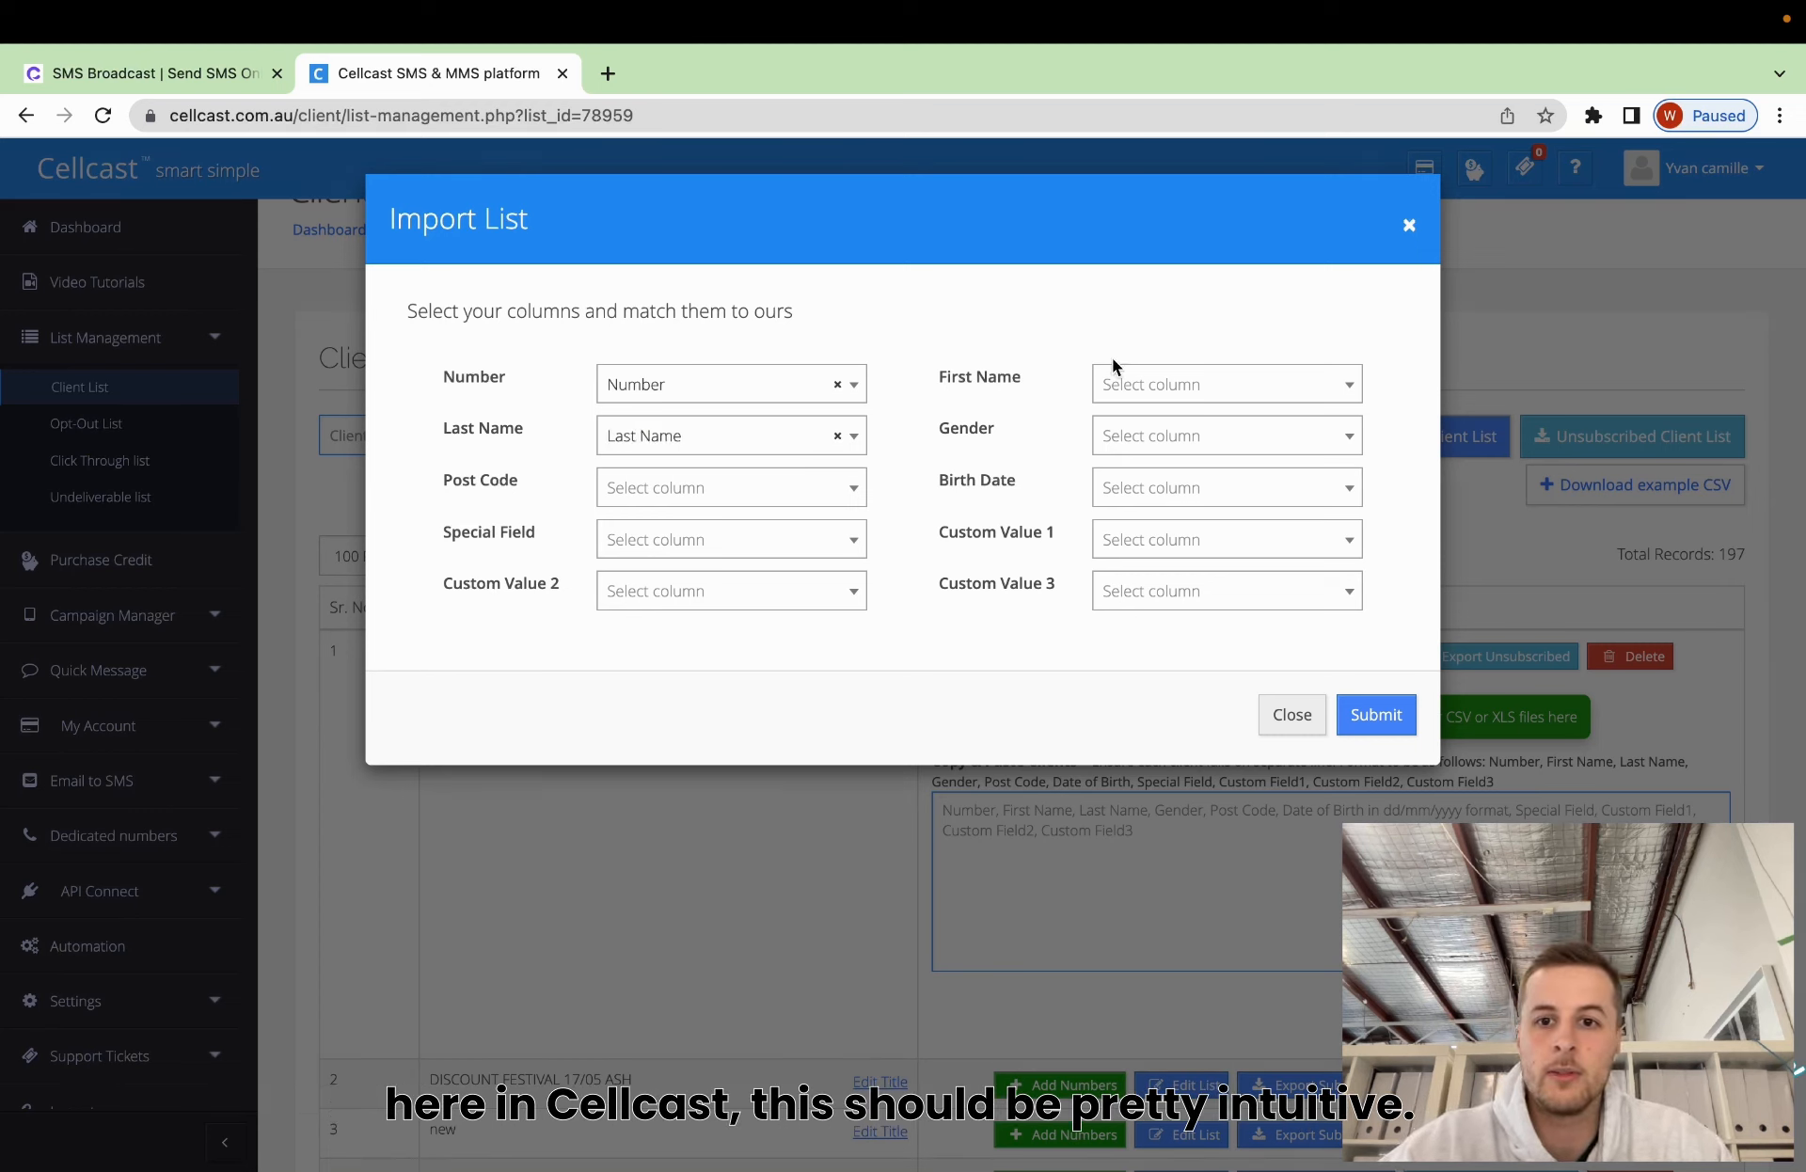
pyautogui.click(1153, 383)
pyautogui.click(1155, 514)
pyautogui.click(692, 498)
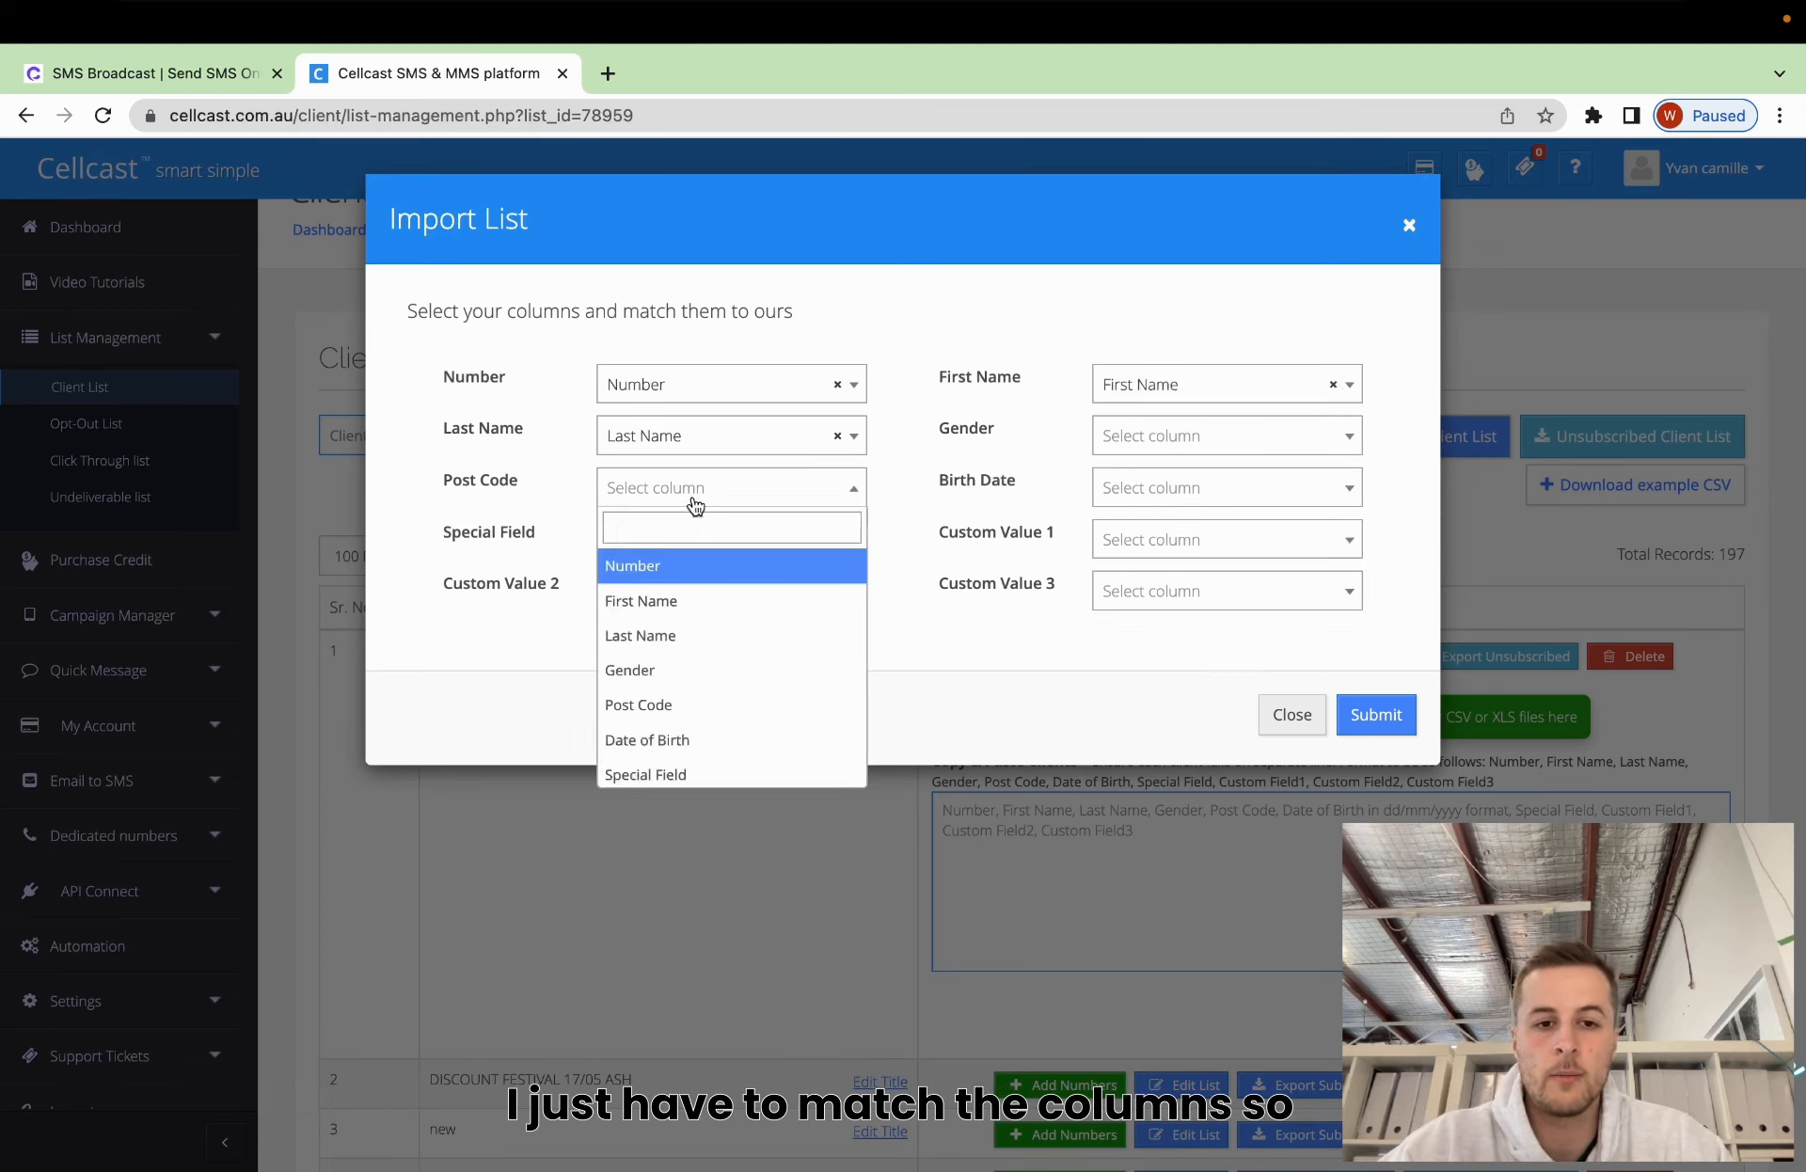
pyautogui.click(640, 705)
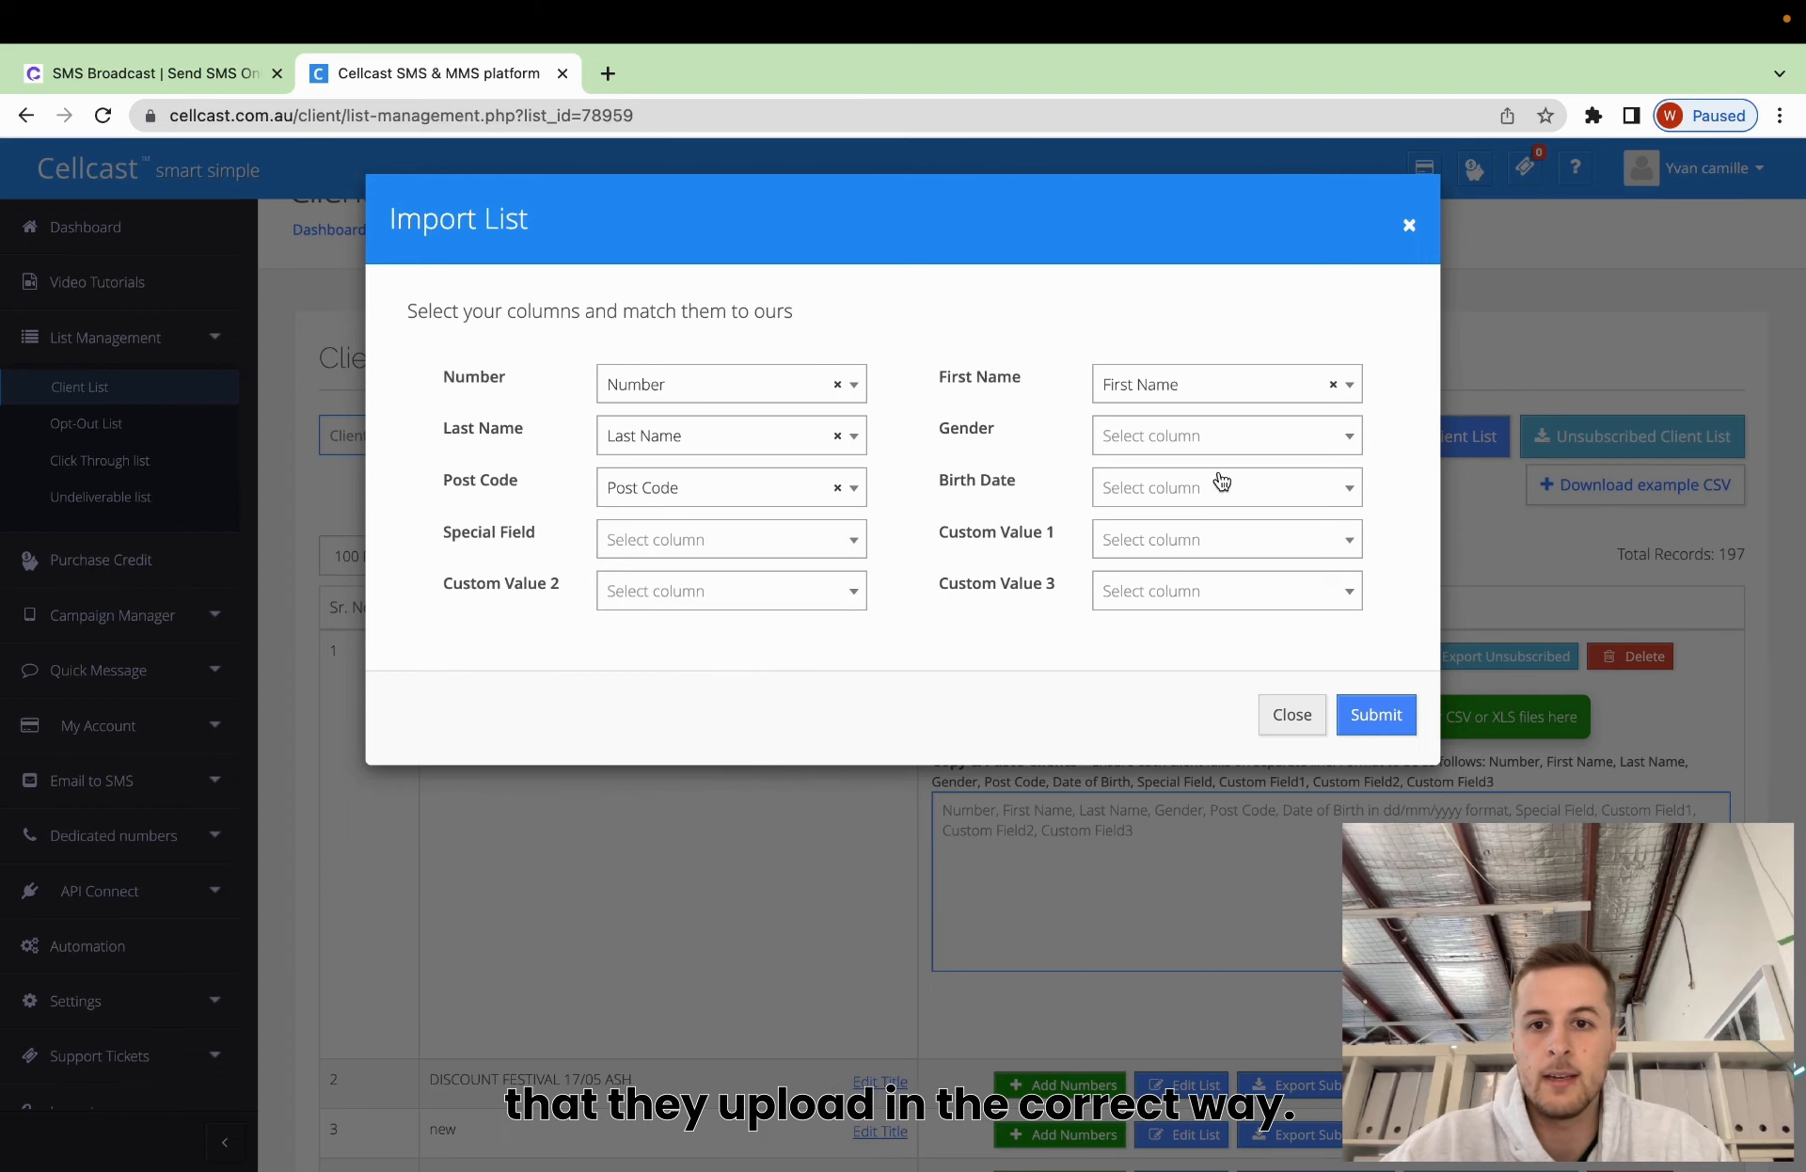
pyautogui.click(1232, 450)
pyautogui.click(1176, 619)
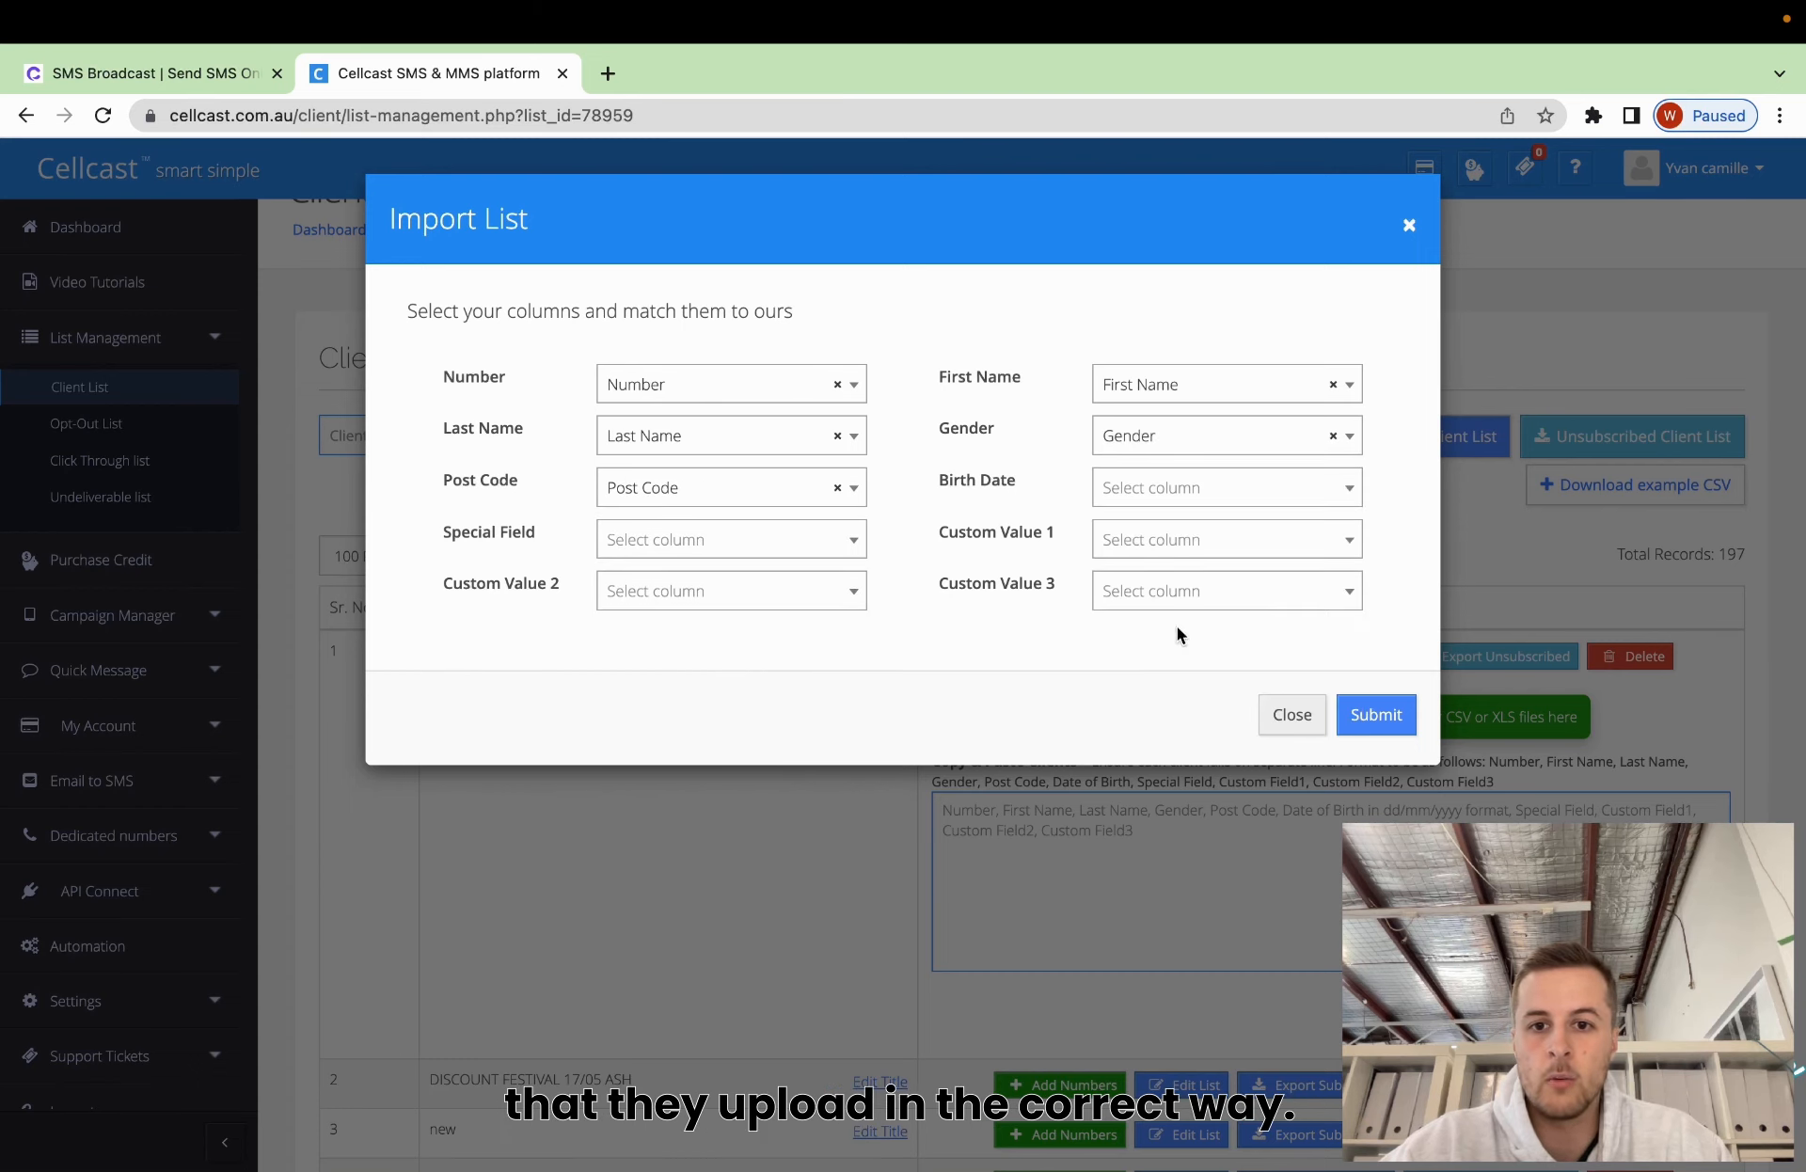
pyautogui.click(1182, 480)
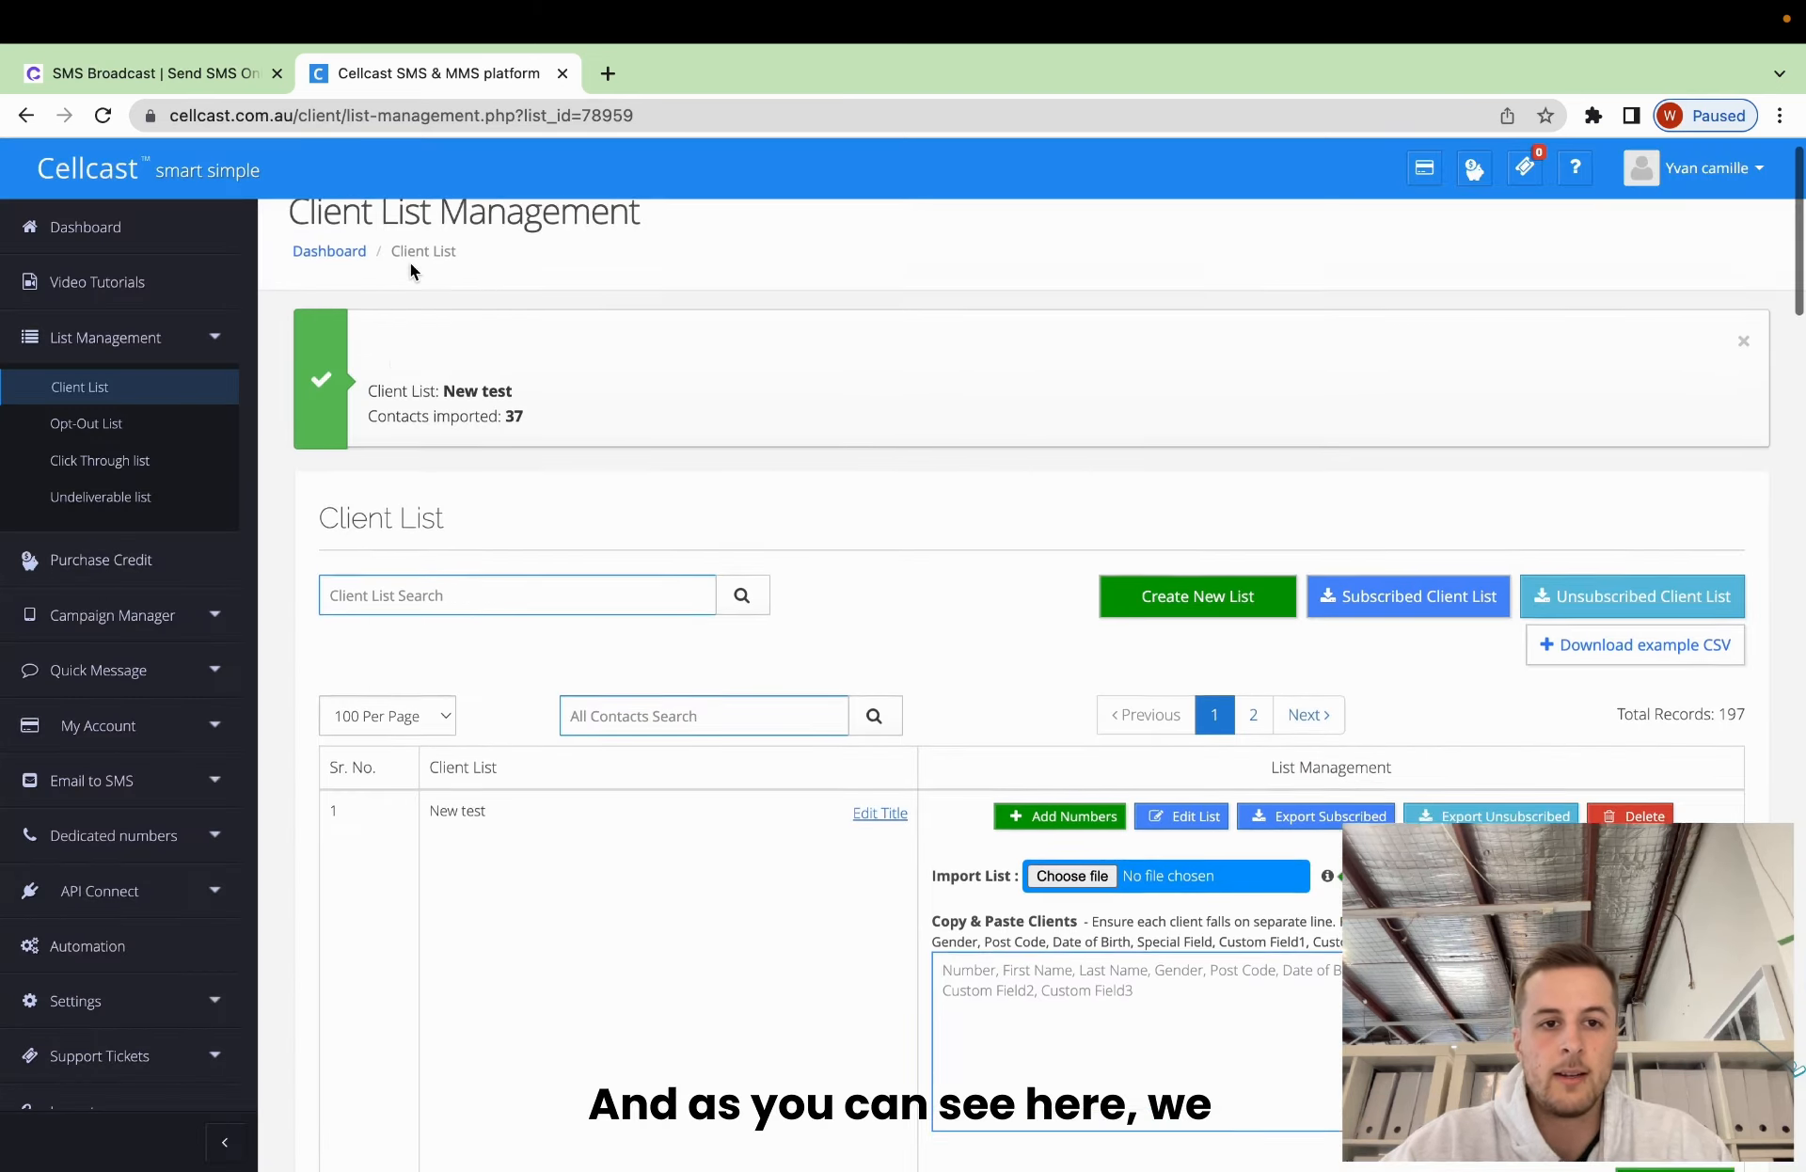
pyautogui.scroll(1, 410, 271)
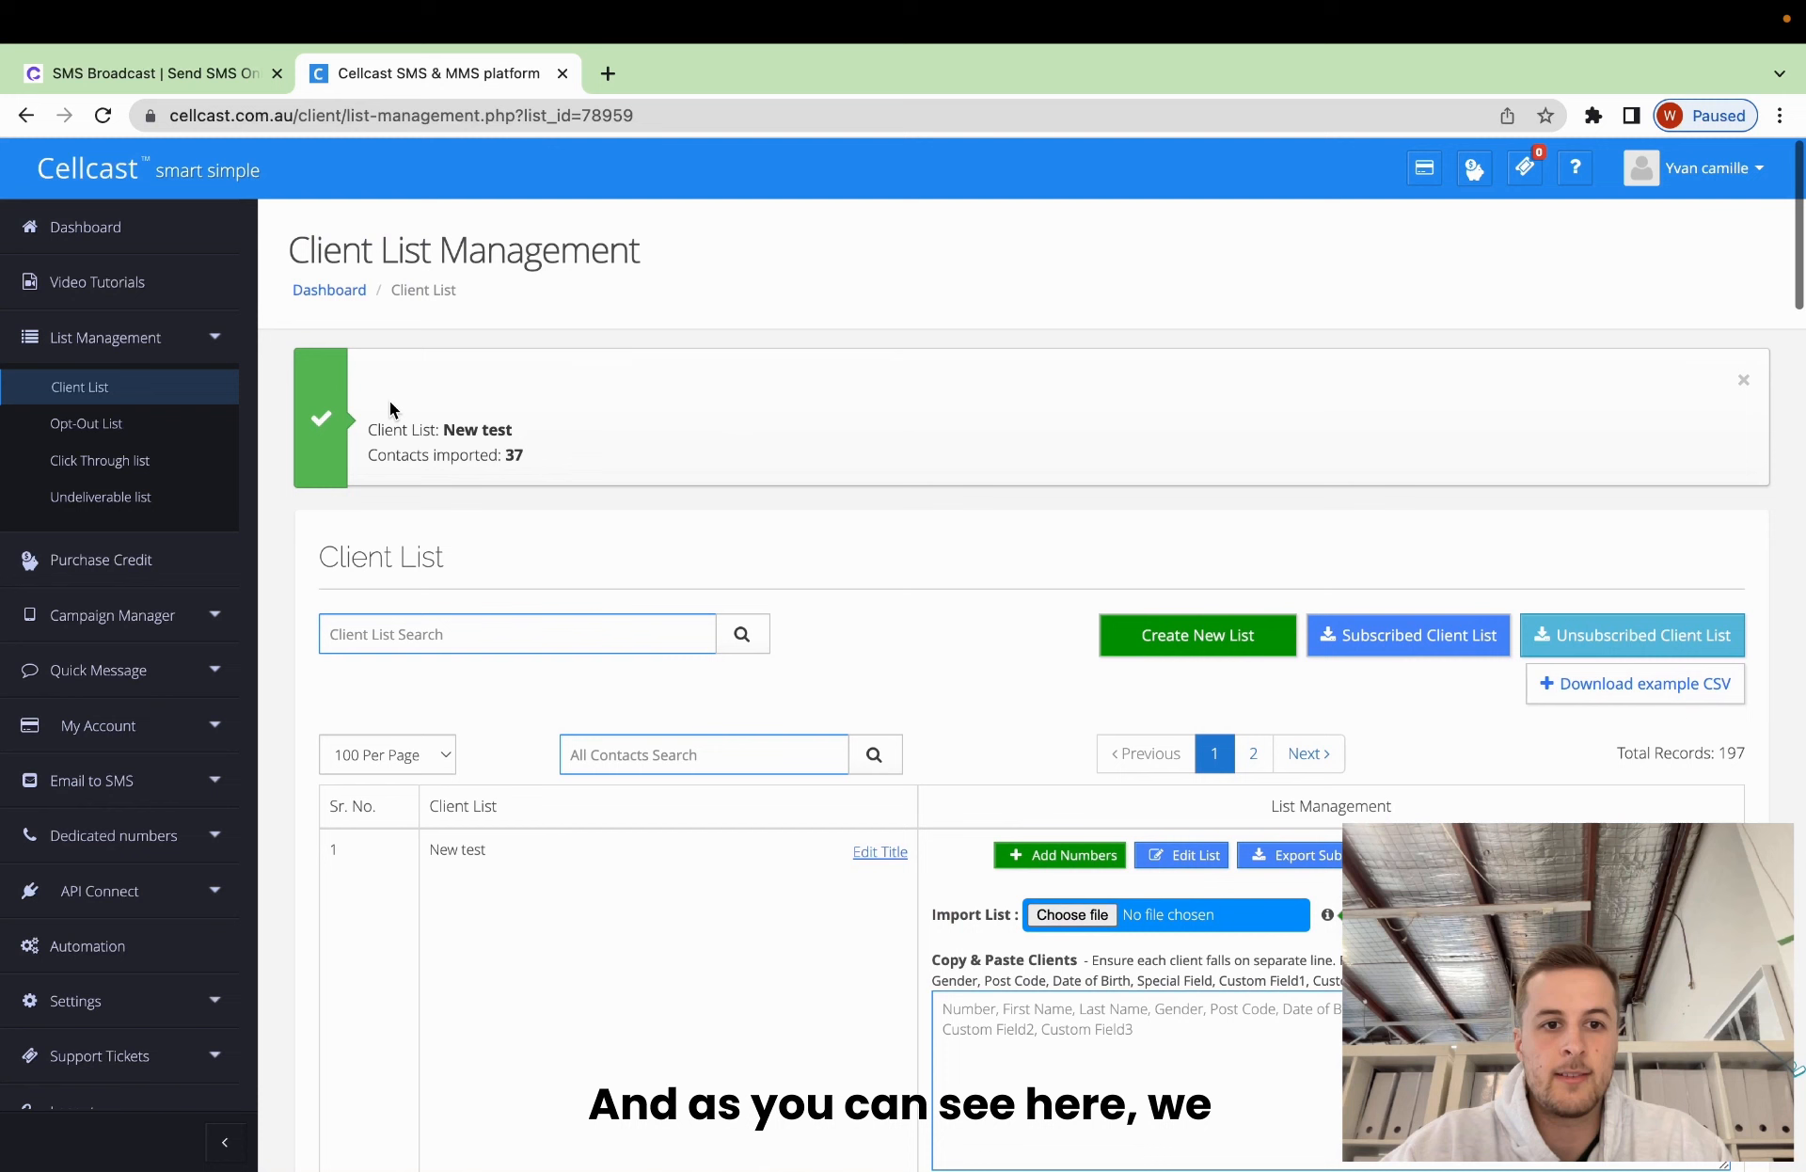
pyautogui.moveTo(442, 429); pyautogui.dragTo(538, 428)
pyautogui.click(526, 461)
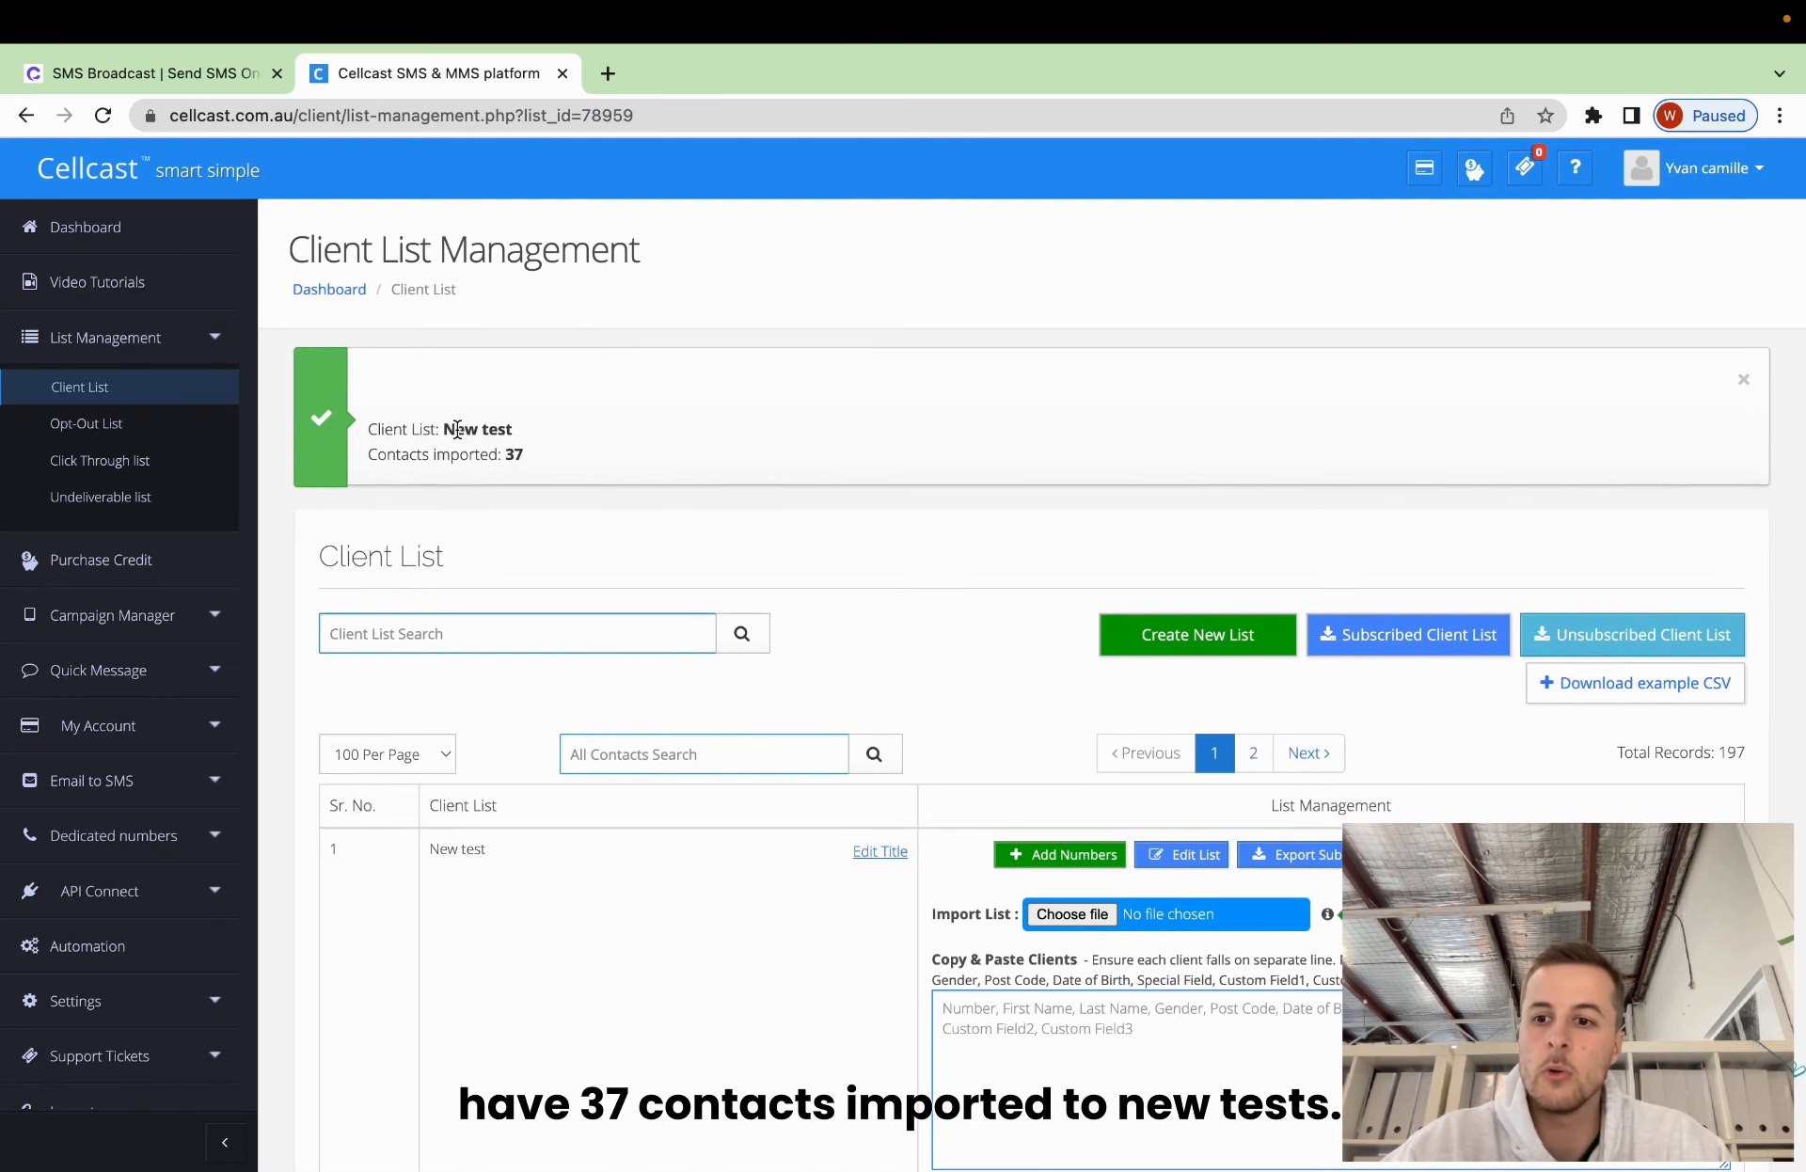
pyautogui.scroll(-2, 806, 673)
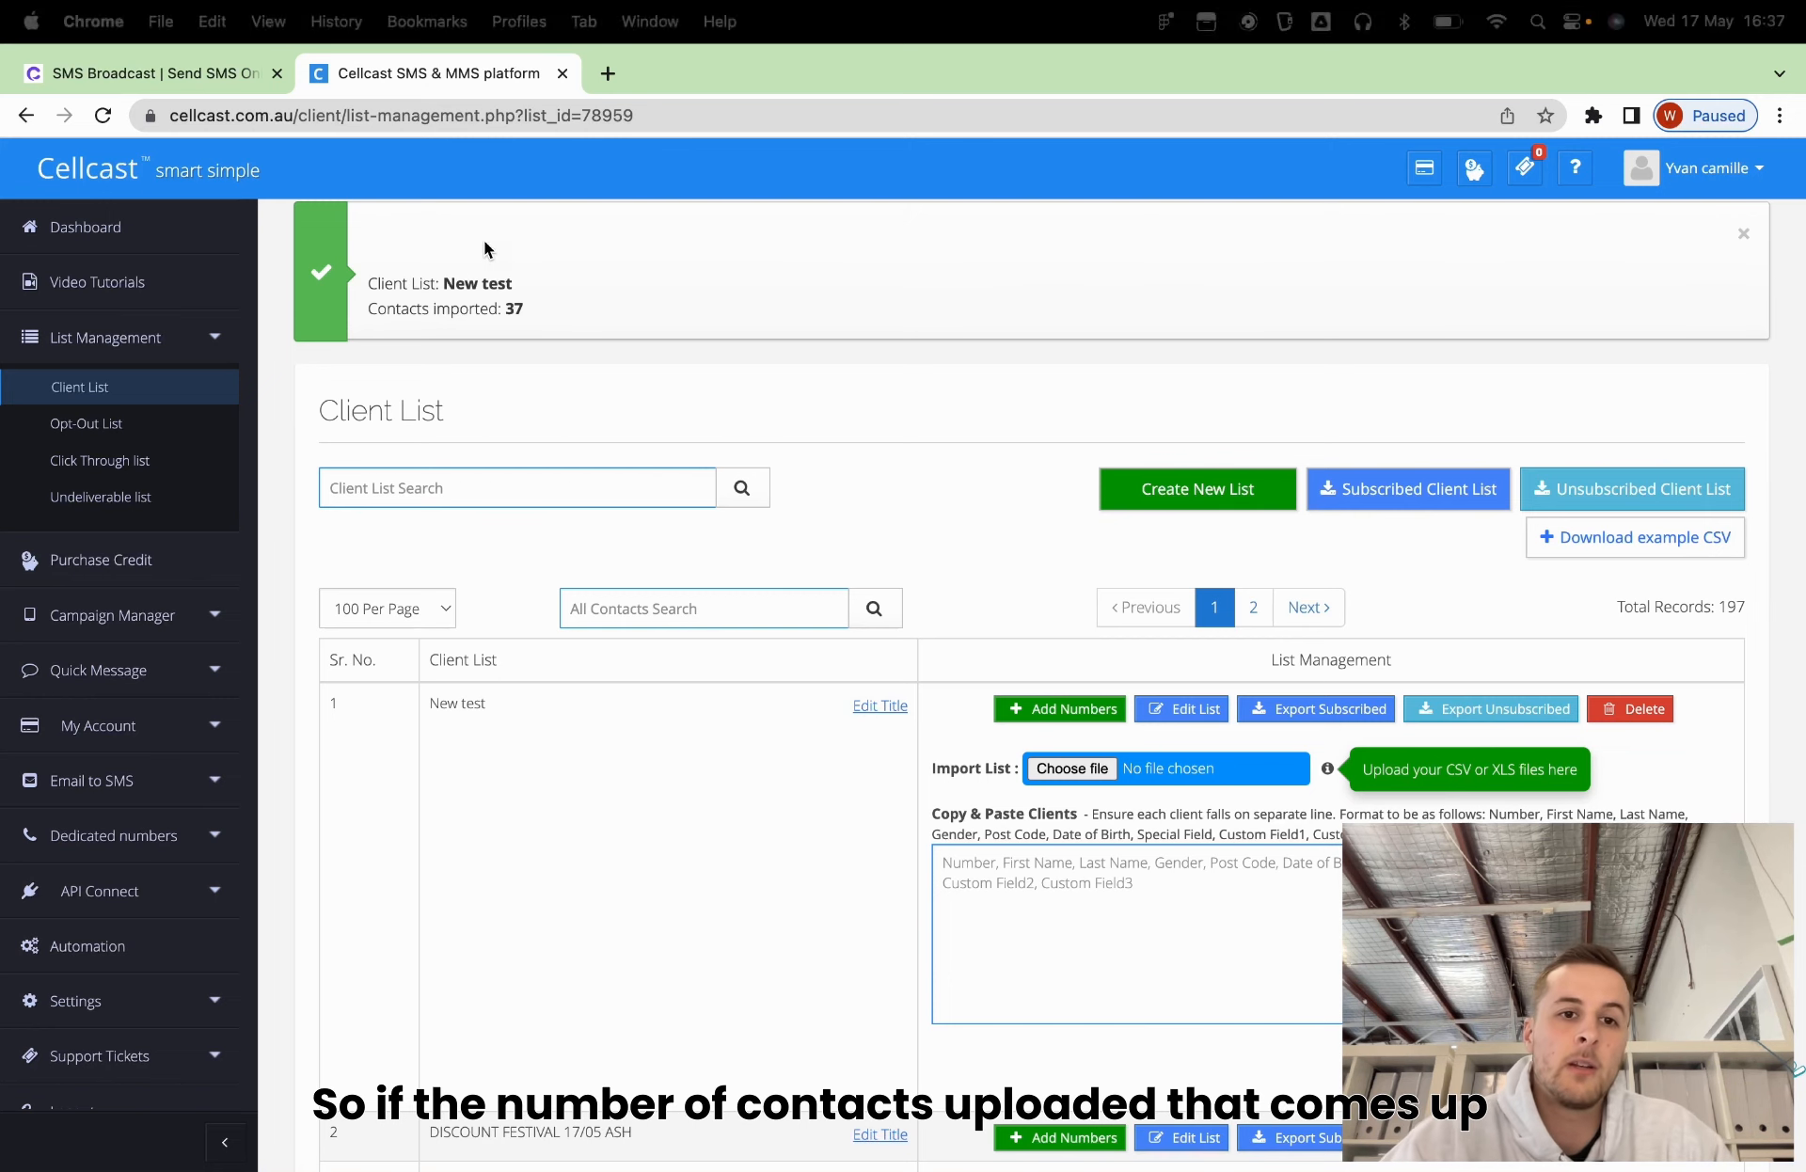
pyautogui.moveTo(364, 309); pyautogui.dragTo(567, 315)
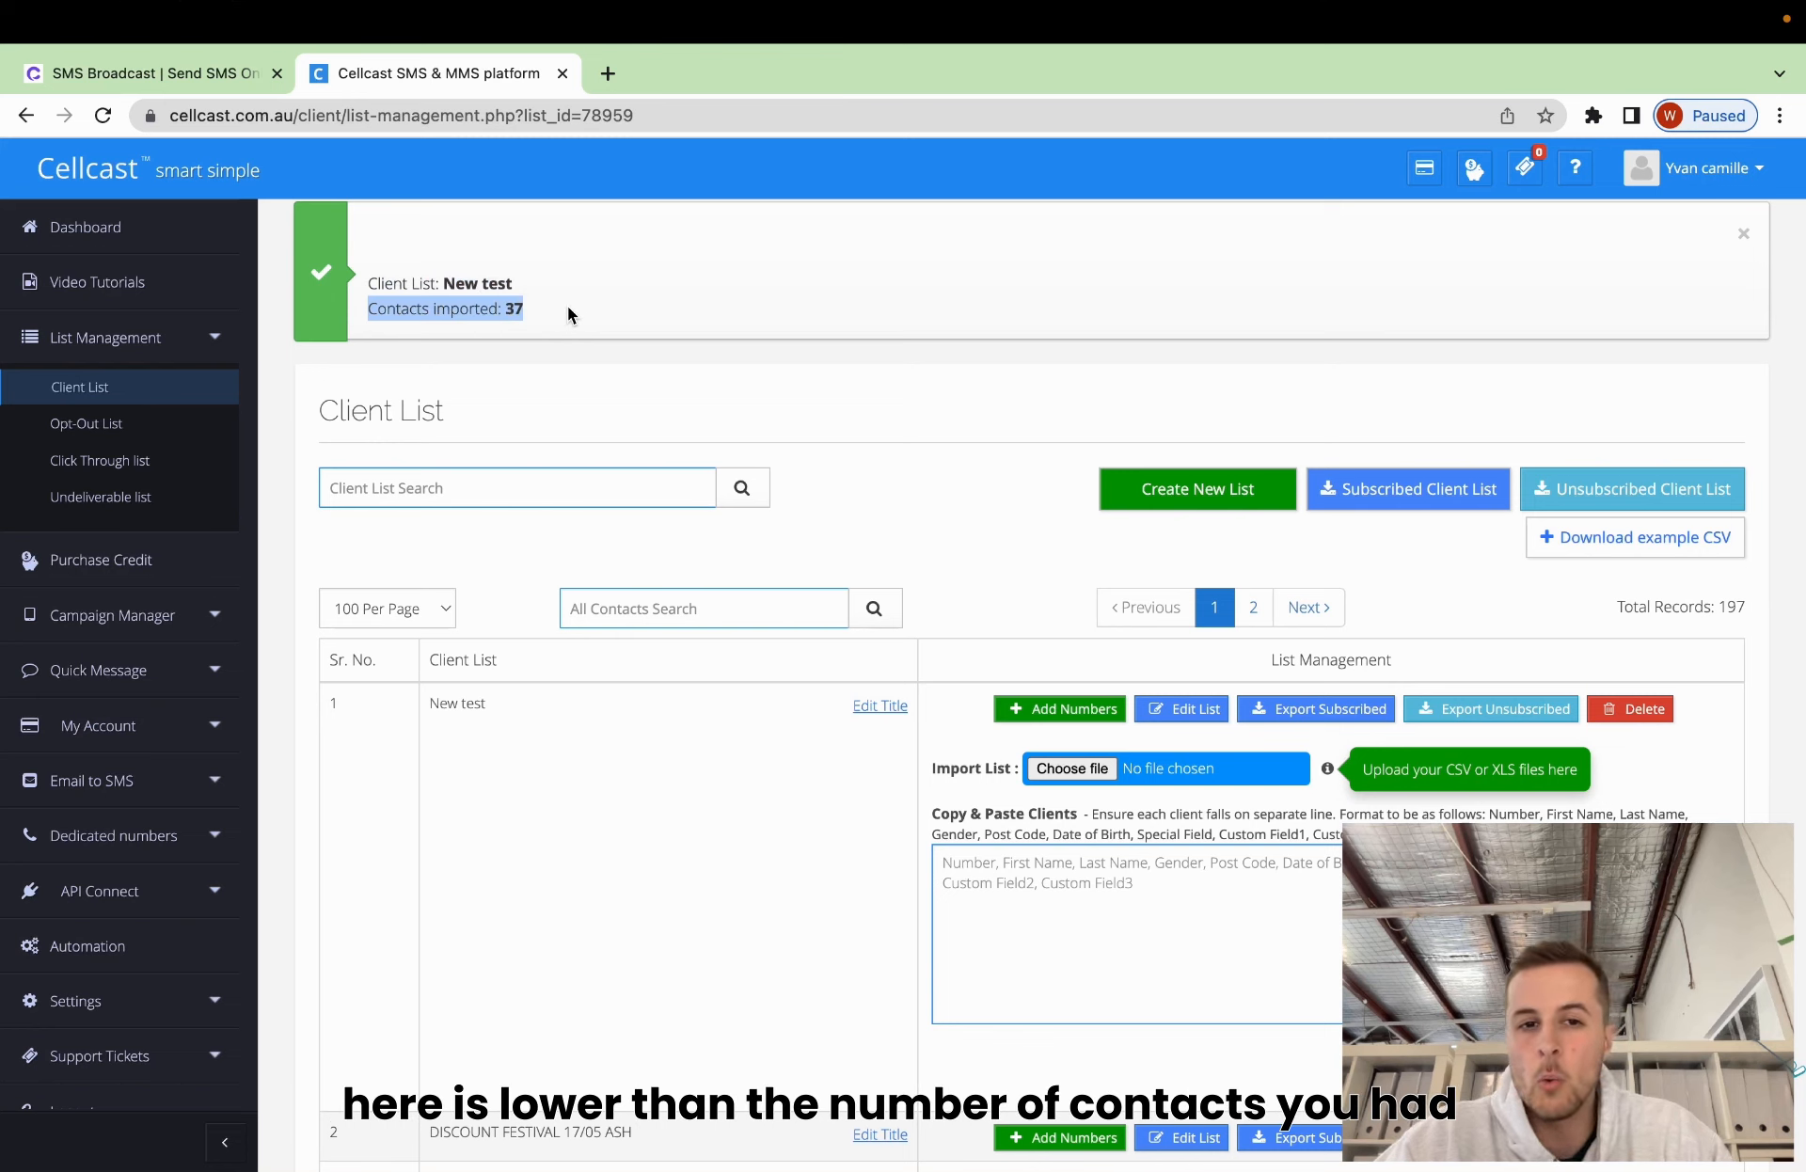
# Clear the highlight on the imported count and scroll down the Cellcast page.
pyautogui.click(567, 308)
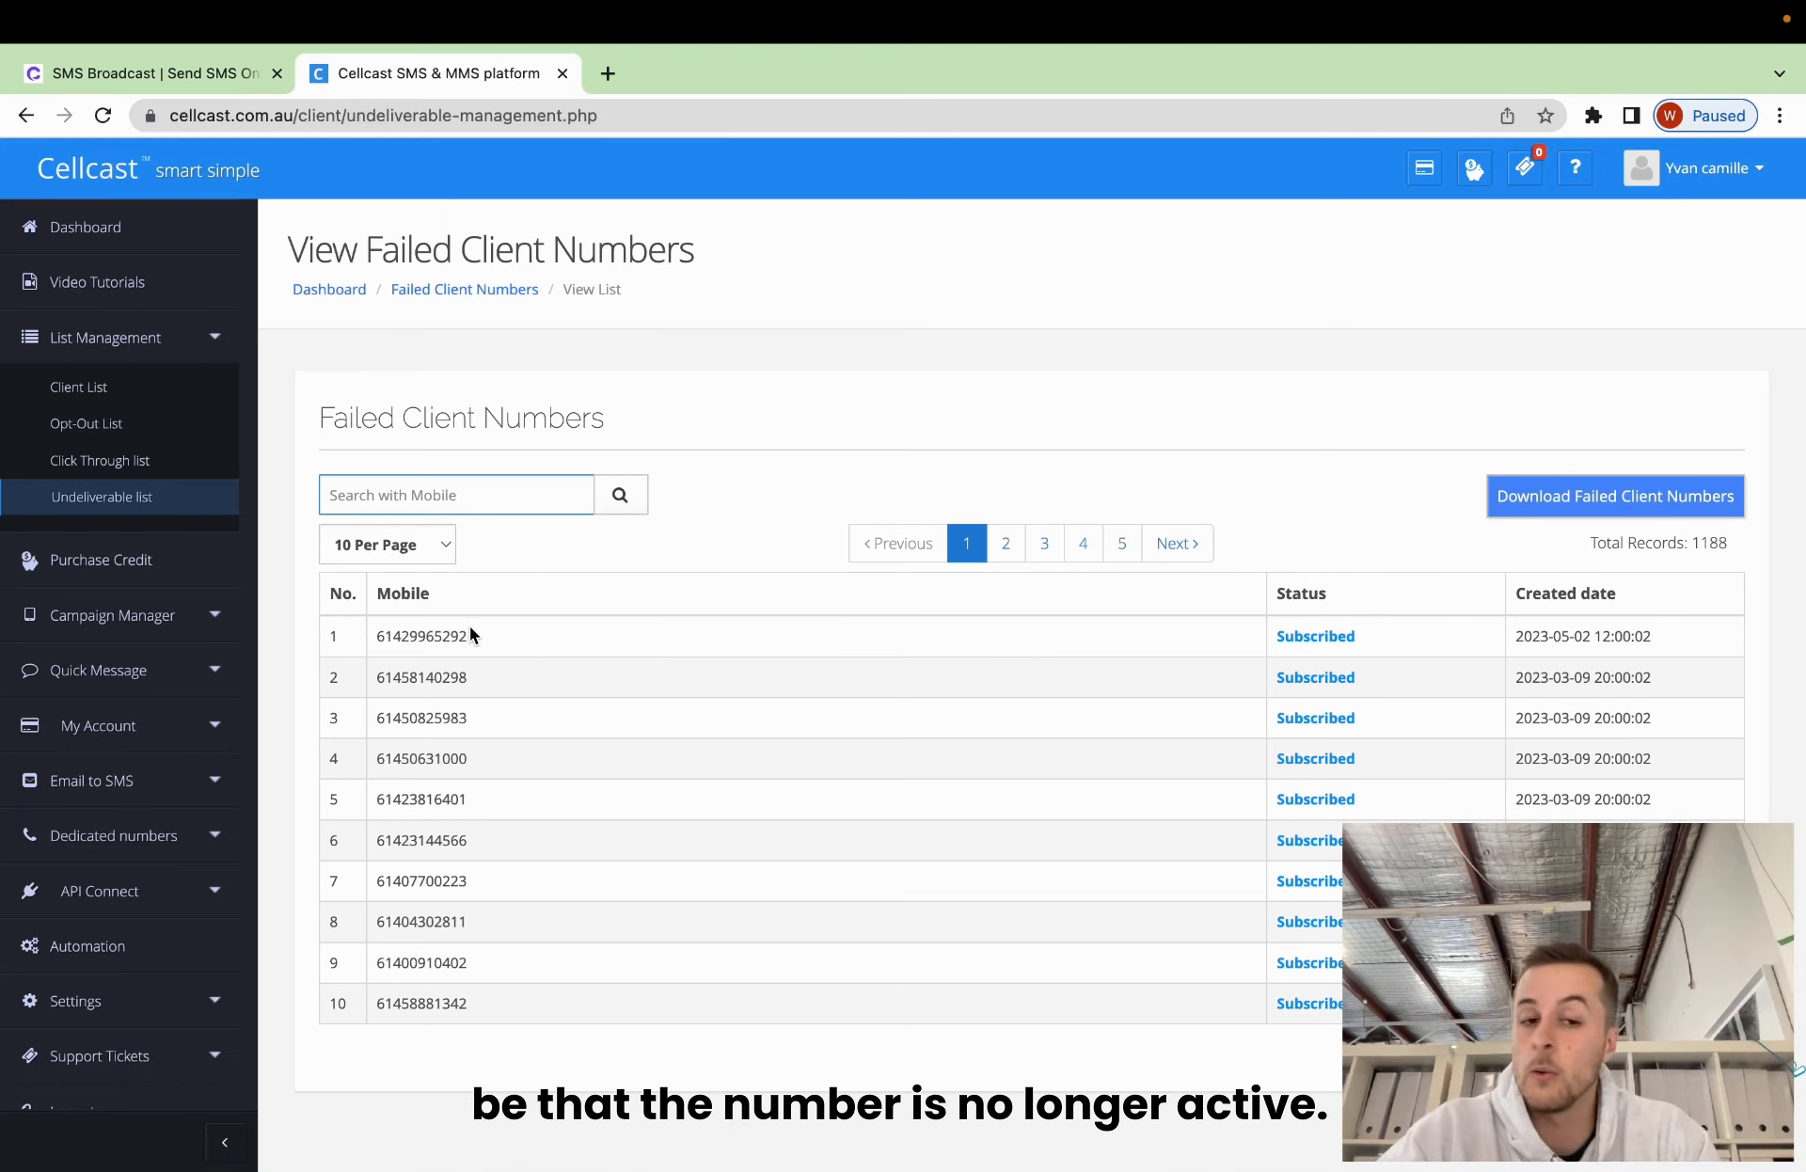
pyautogui.scroll(-1, 658, 837)
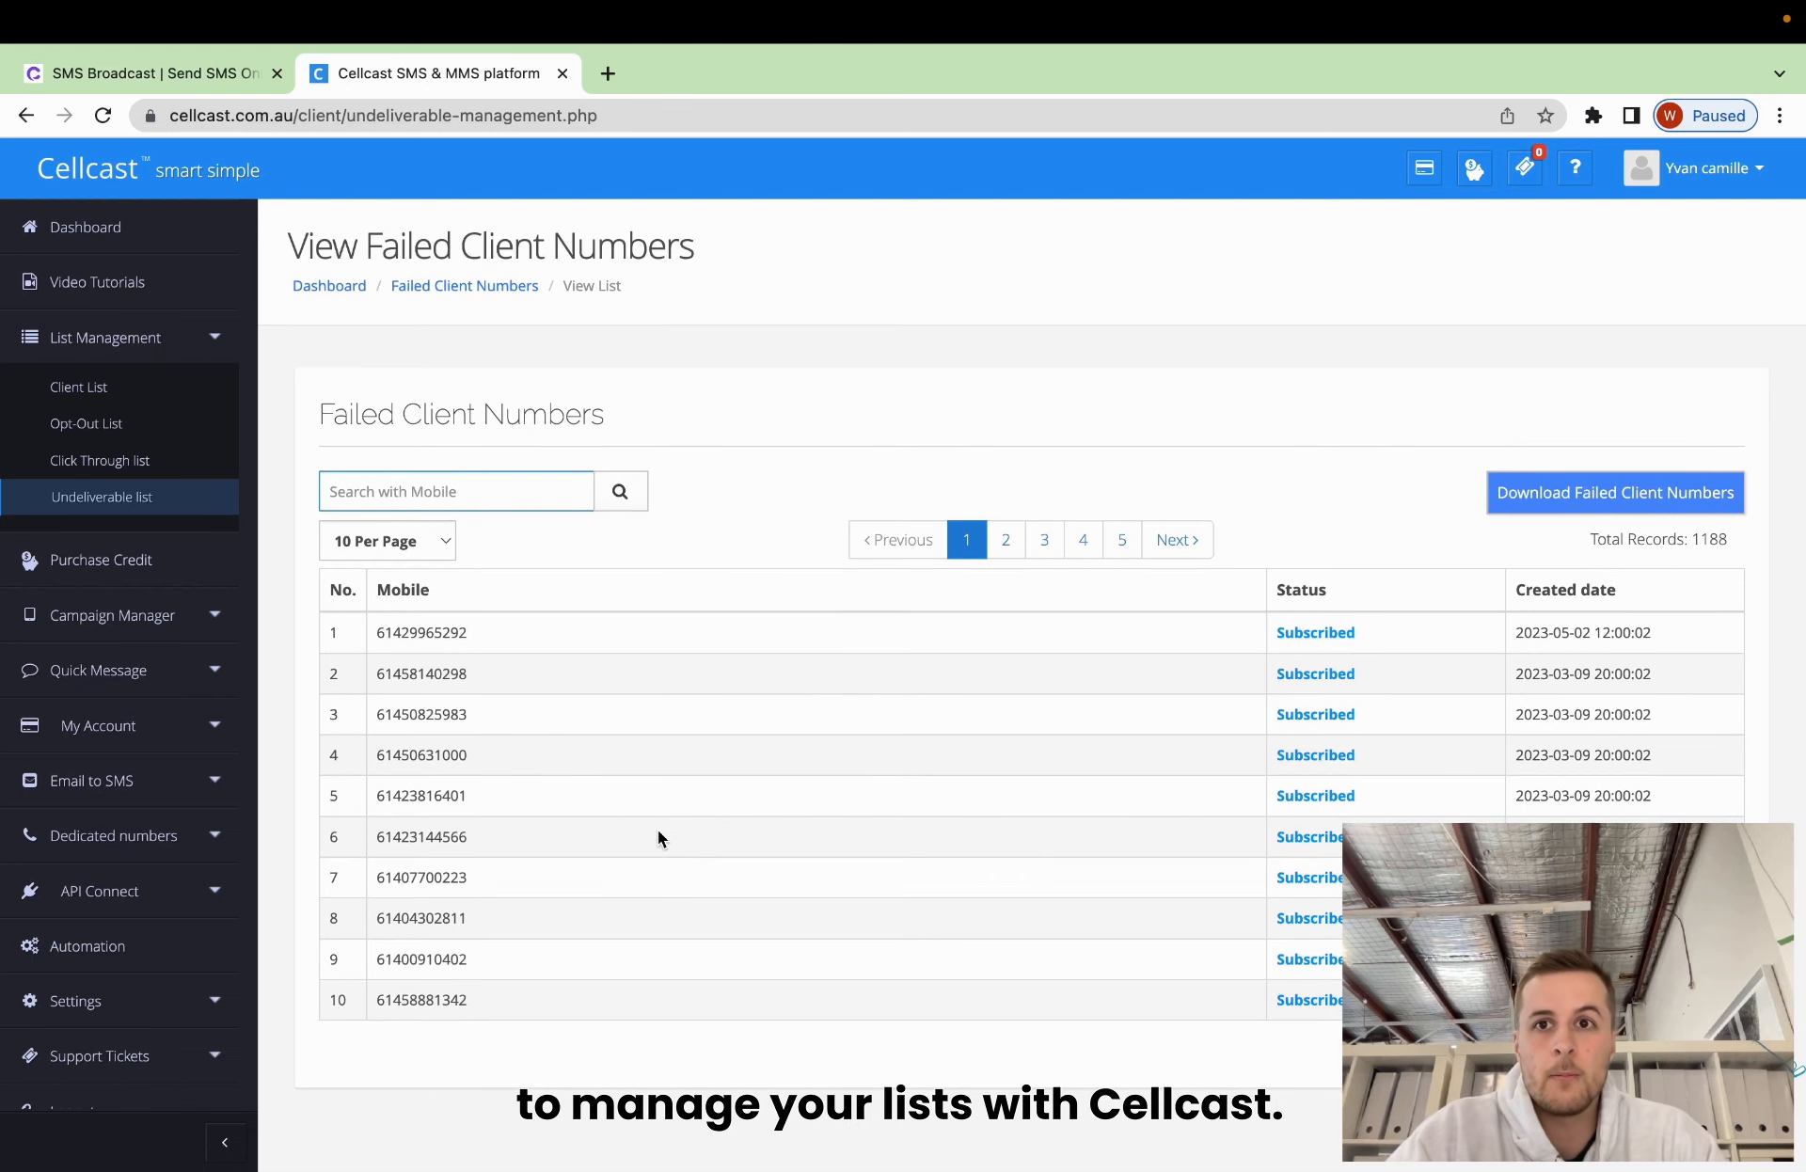